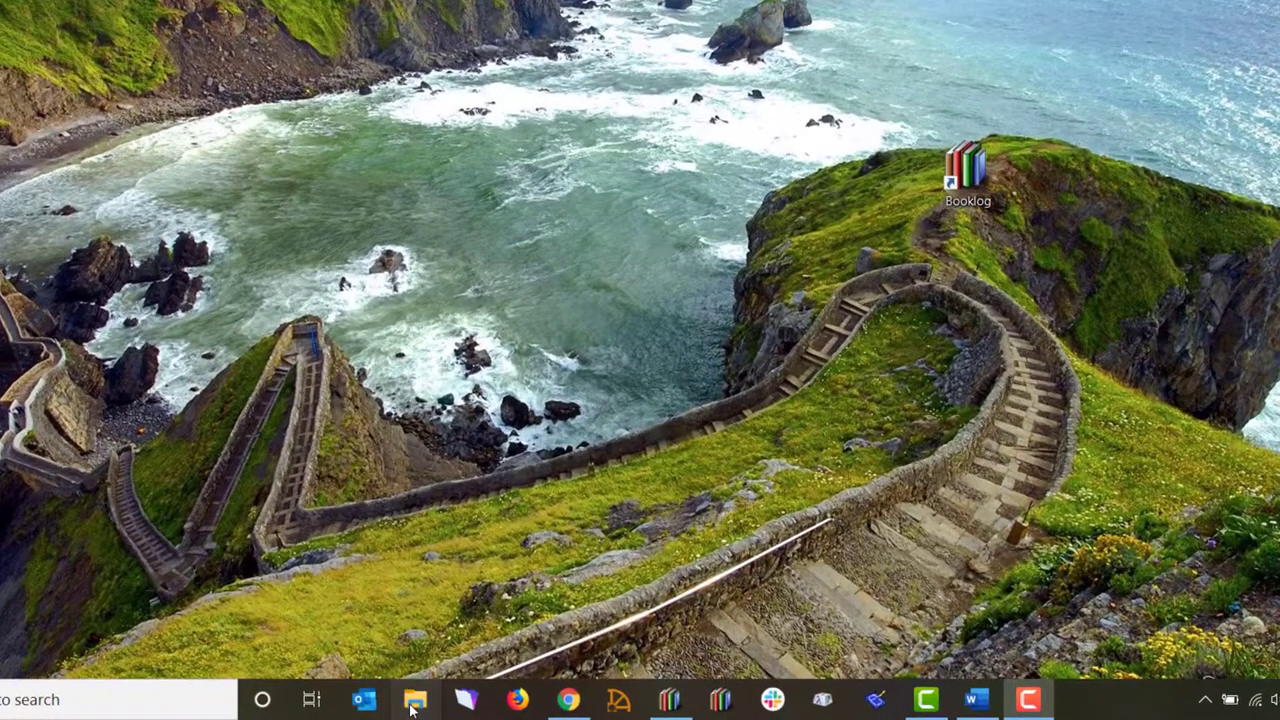
- Open File Explorer and browse to the root of the Windows (C:) drive
click(466, 707)
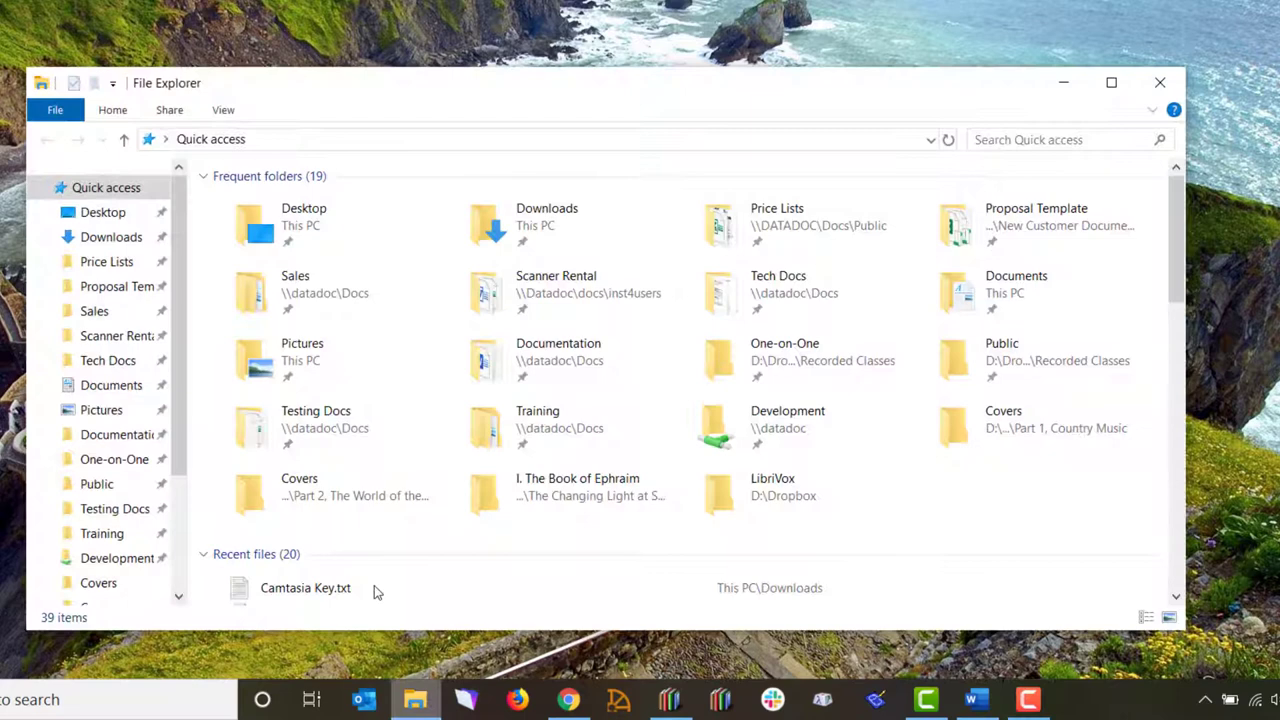
drag(172, 405, 172, 538)
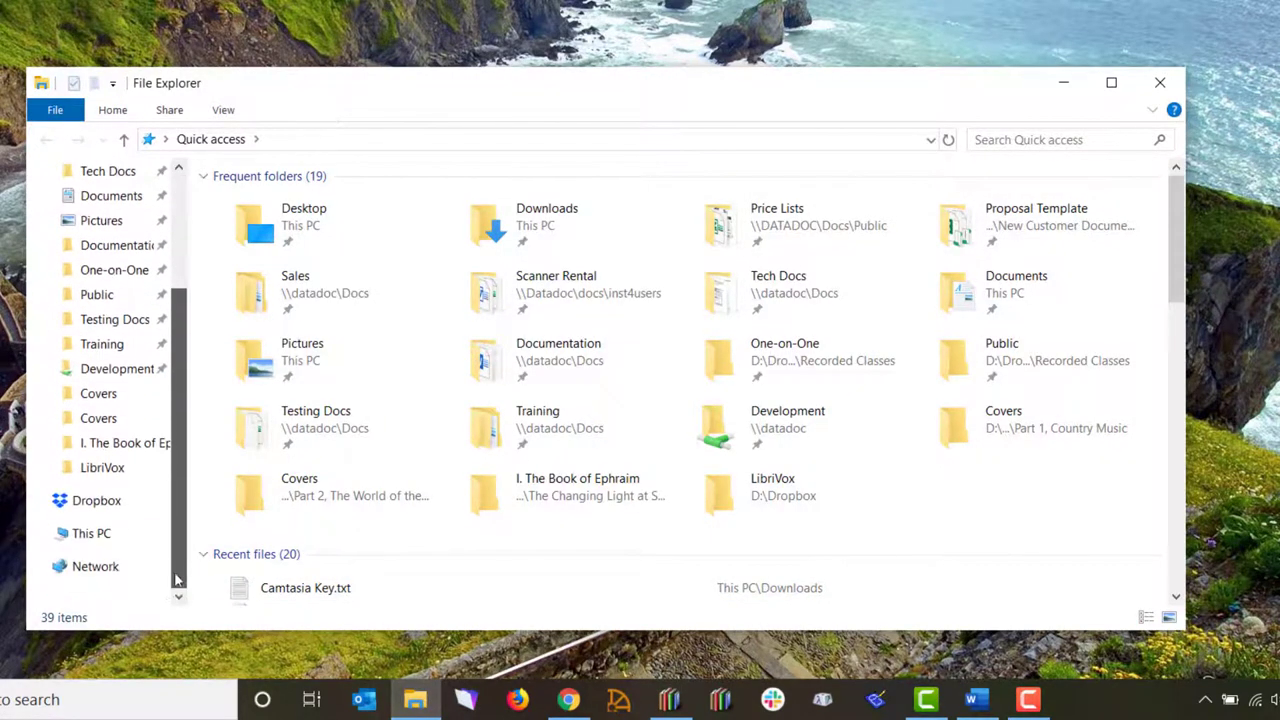
click(92, 533)
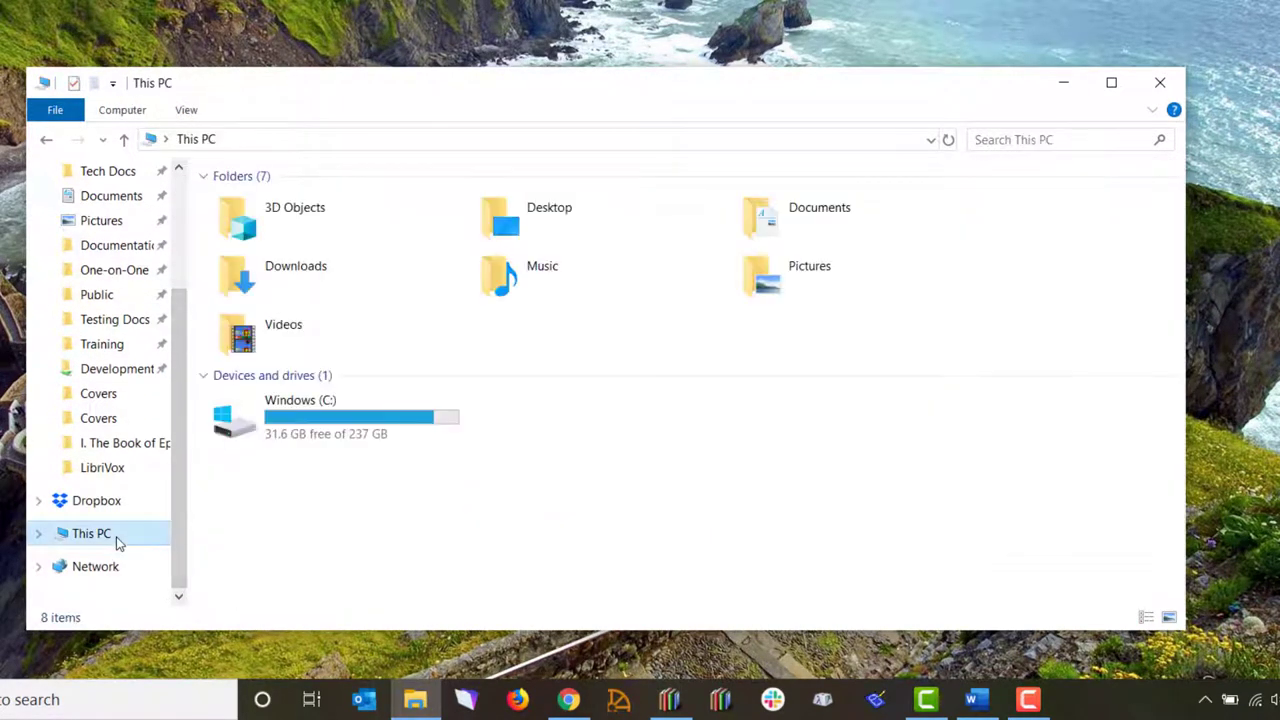
double_click(318, 425)
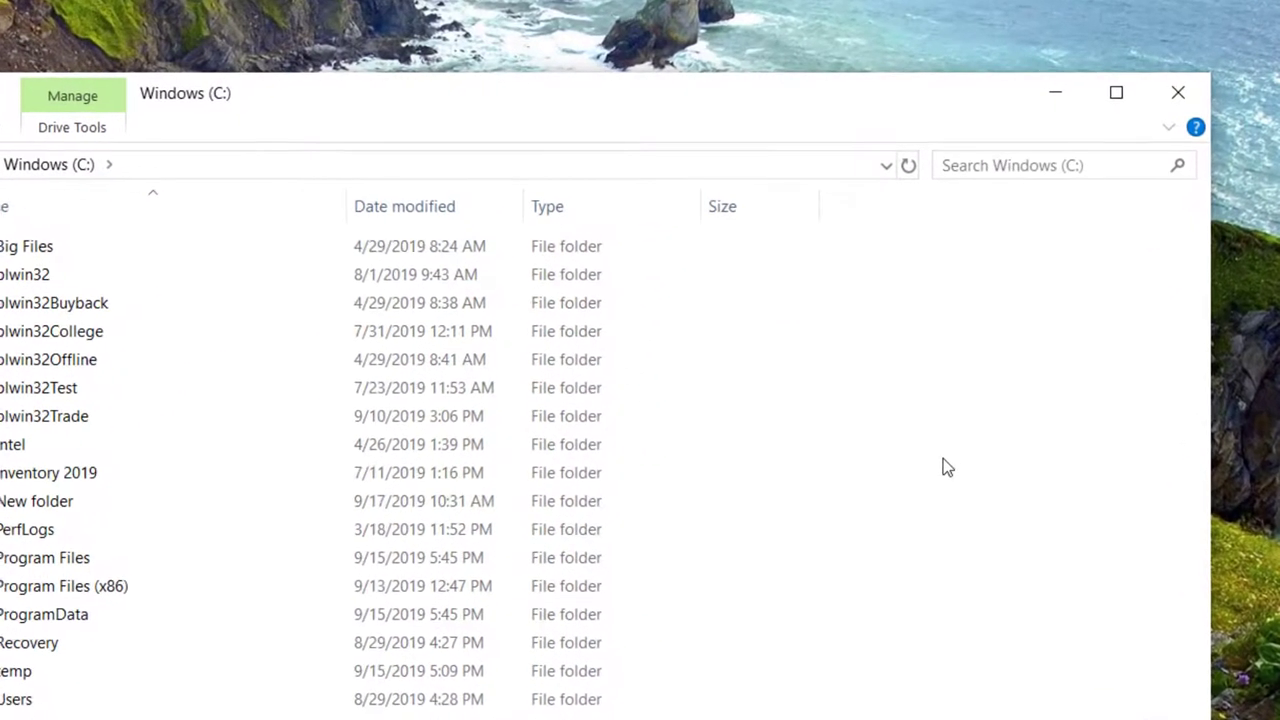
- Create a new folder on the C: drive and name it "Inventory 2019 (text)"
right_click(840, 530)
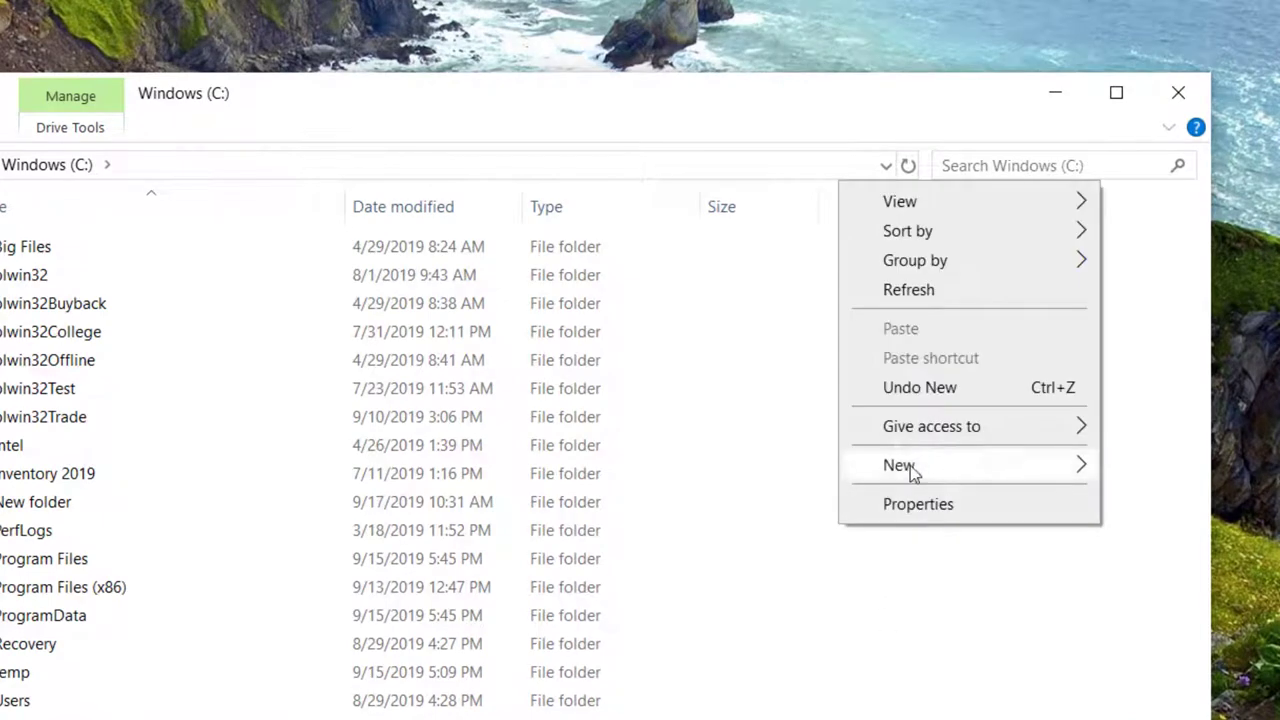
mouse_move(911, 465)
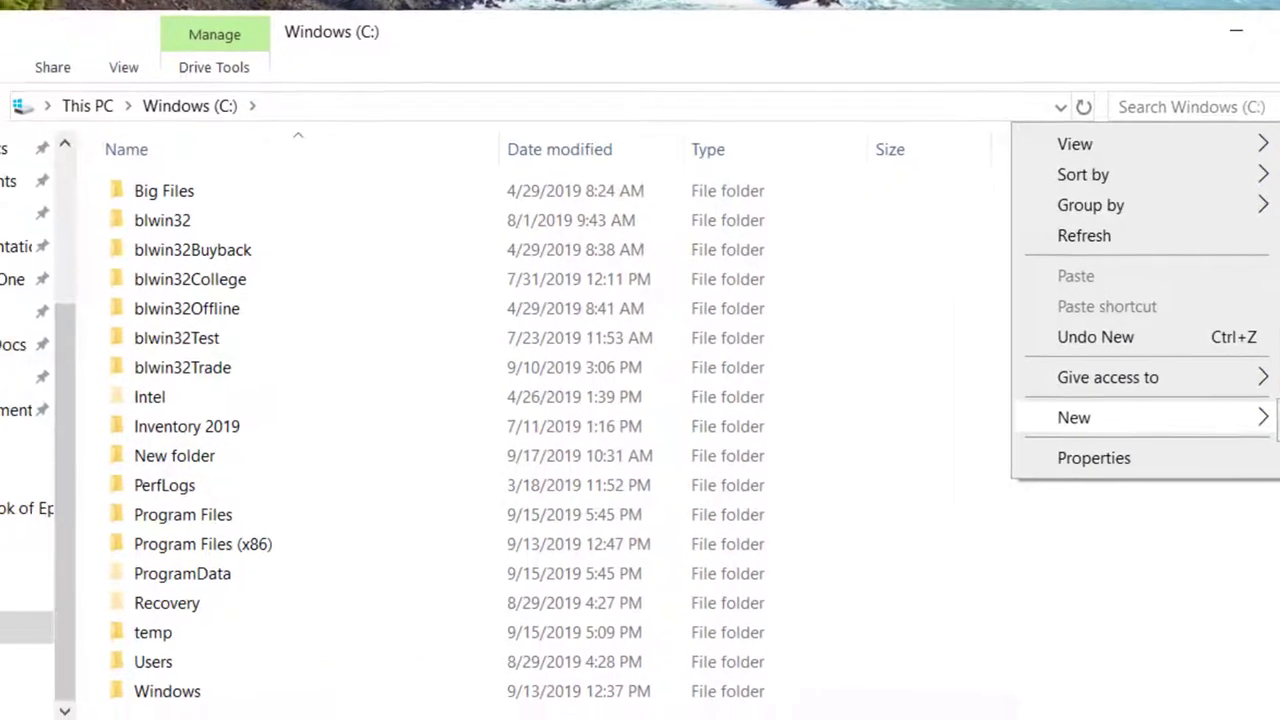
click(1150, 466)
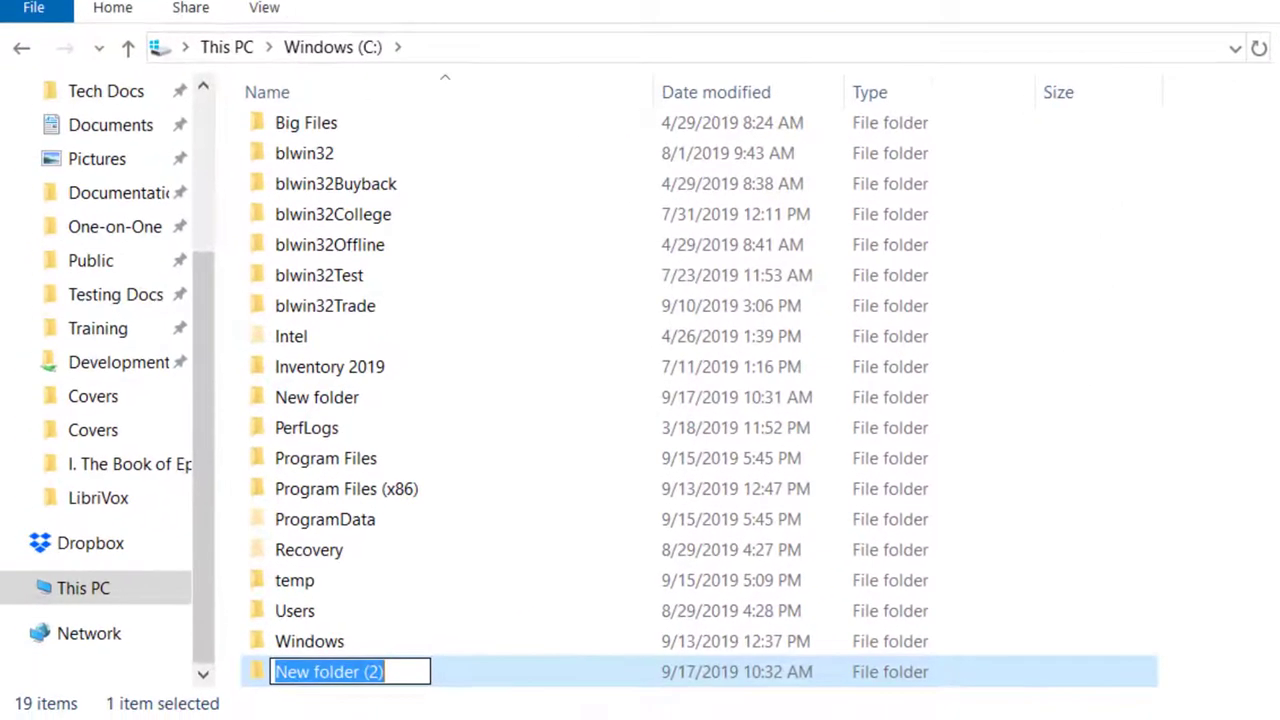
text(Invent)
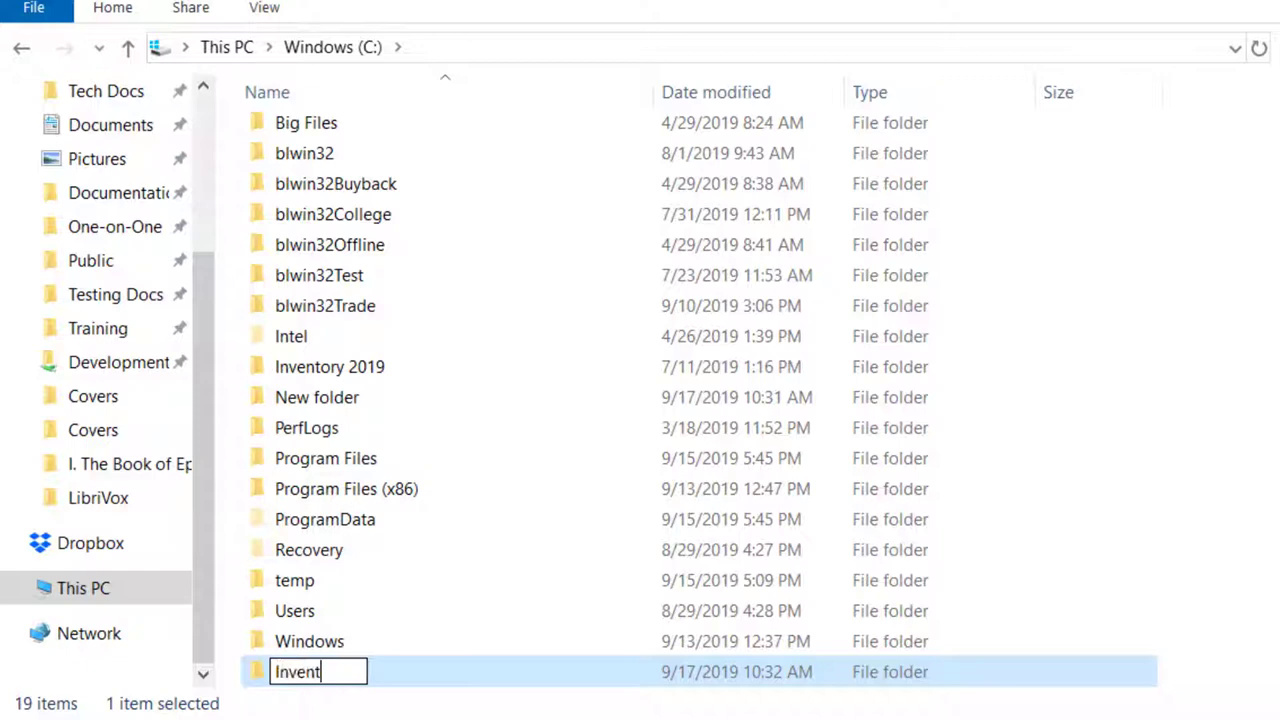
text(ory 2019 ()
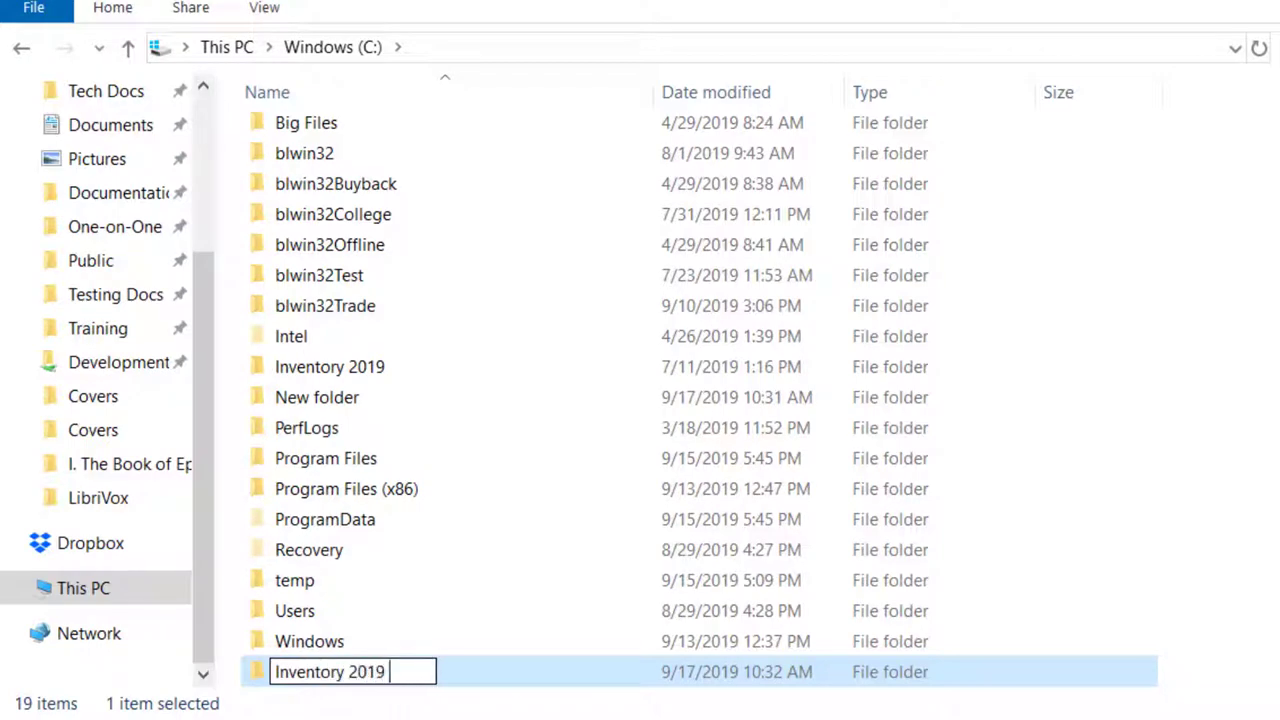
text(text))
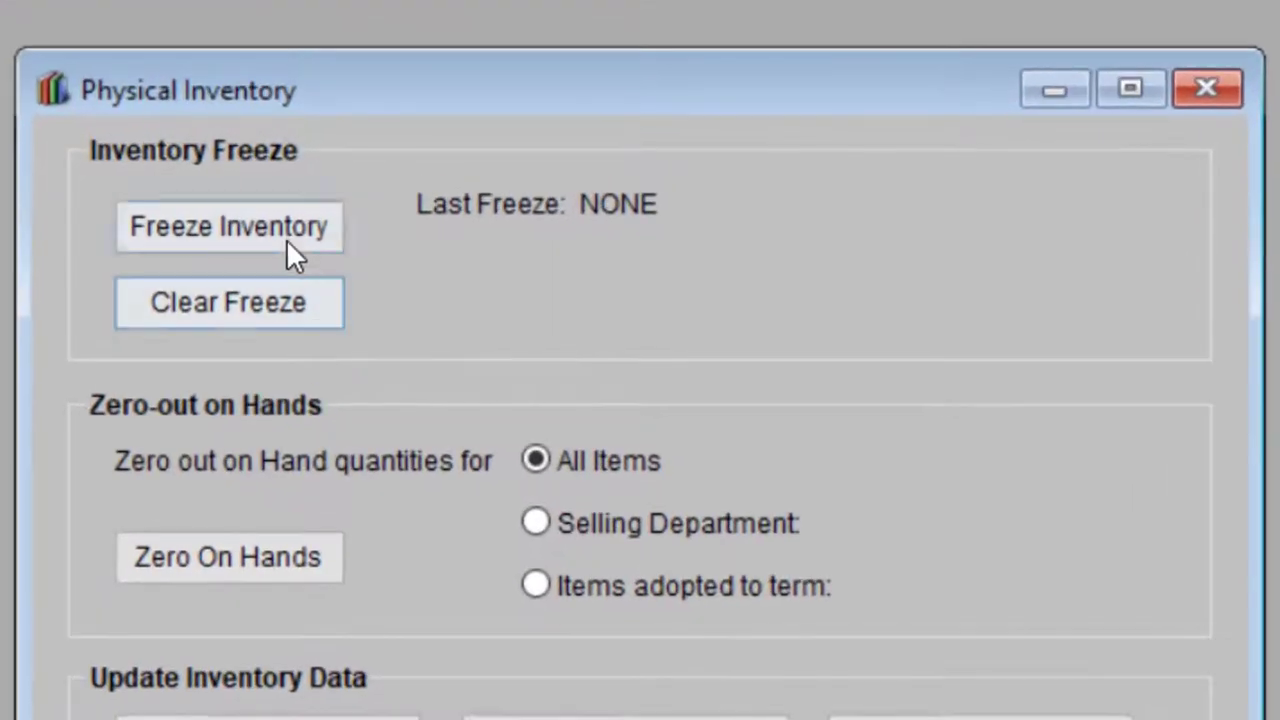
- In Booklog's Physical Inventory window, freeze the inventory values and zero out the on-hand quantities for all items
click(287, 241)
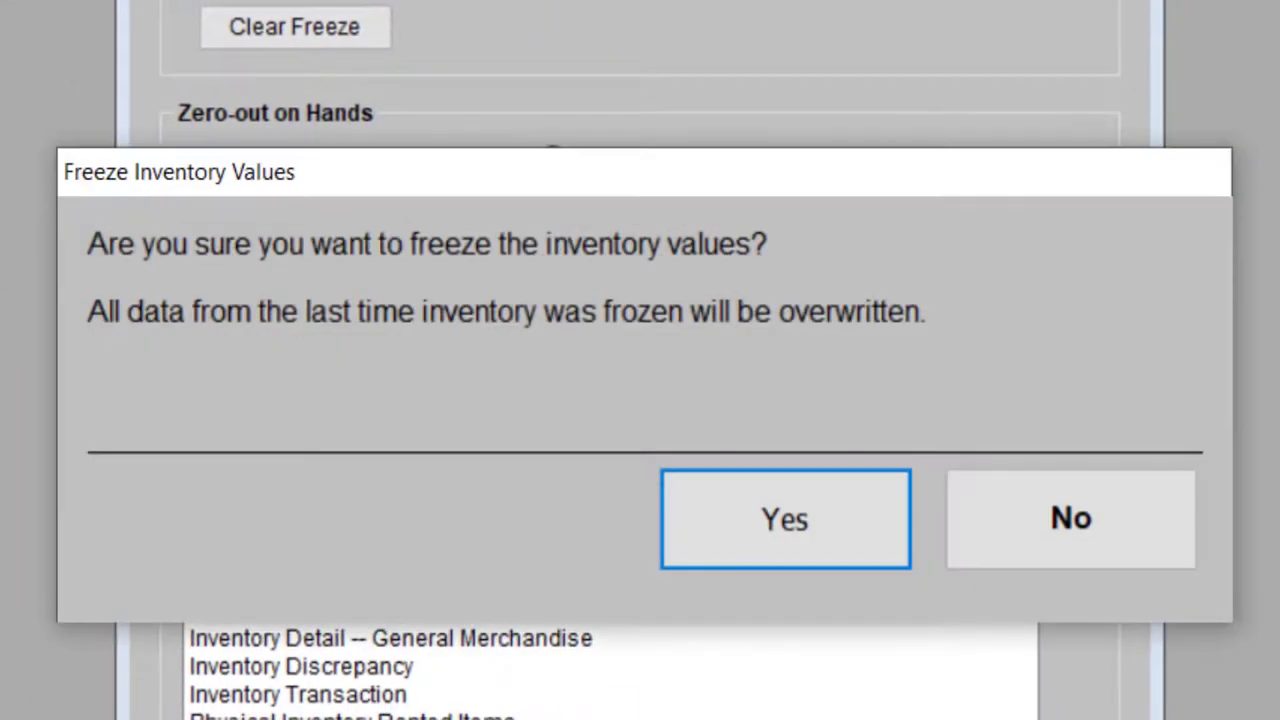
click(849, 551)
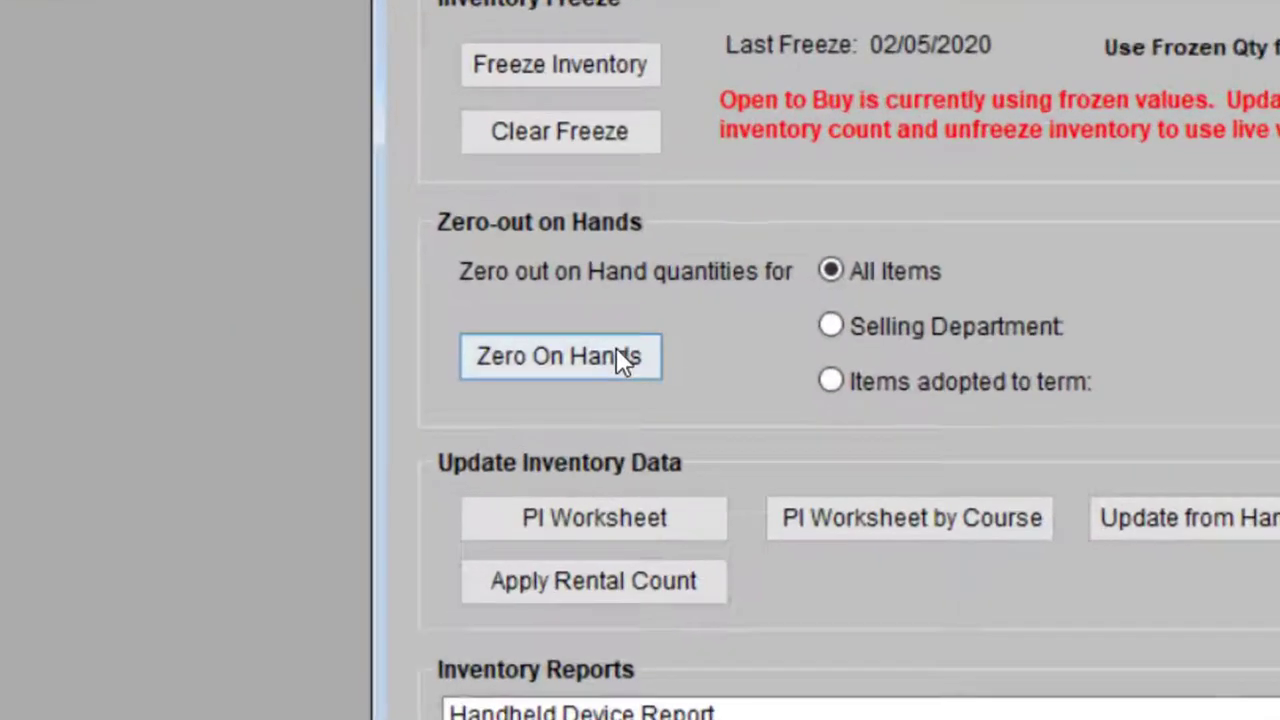
click(500, 299)
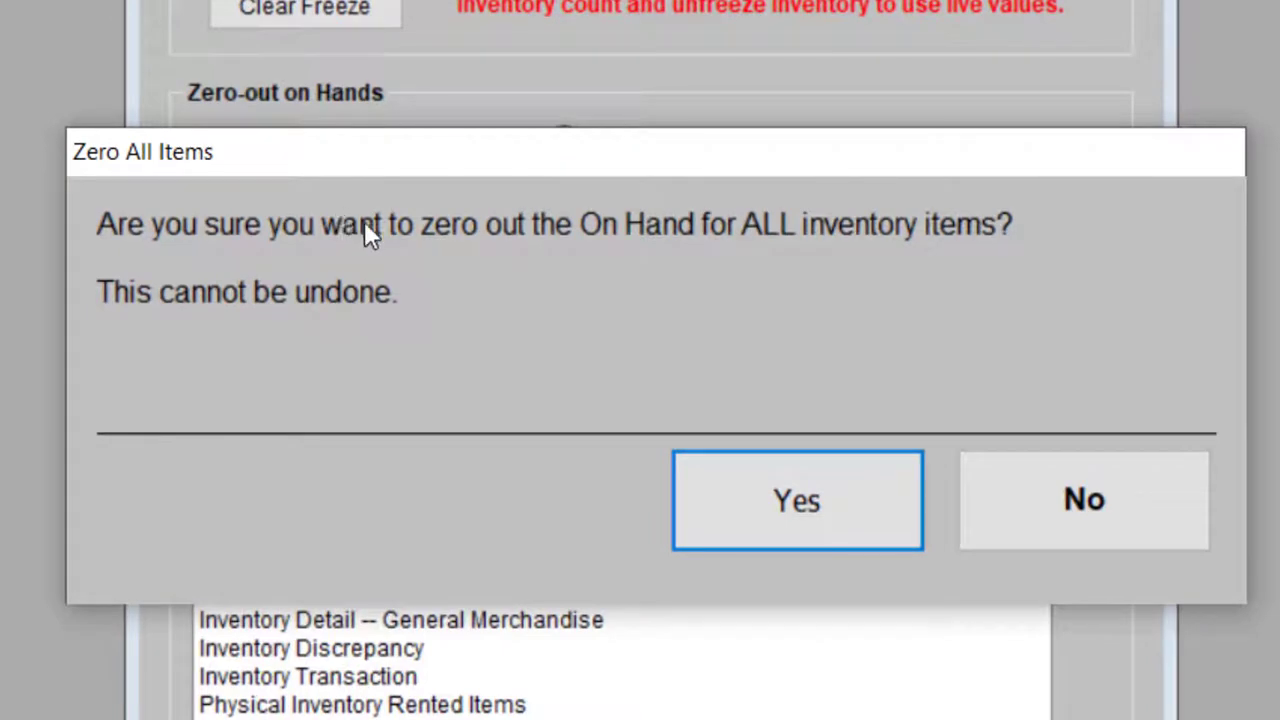
click(870, 535)
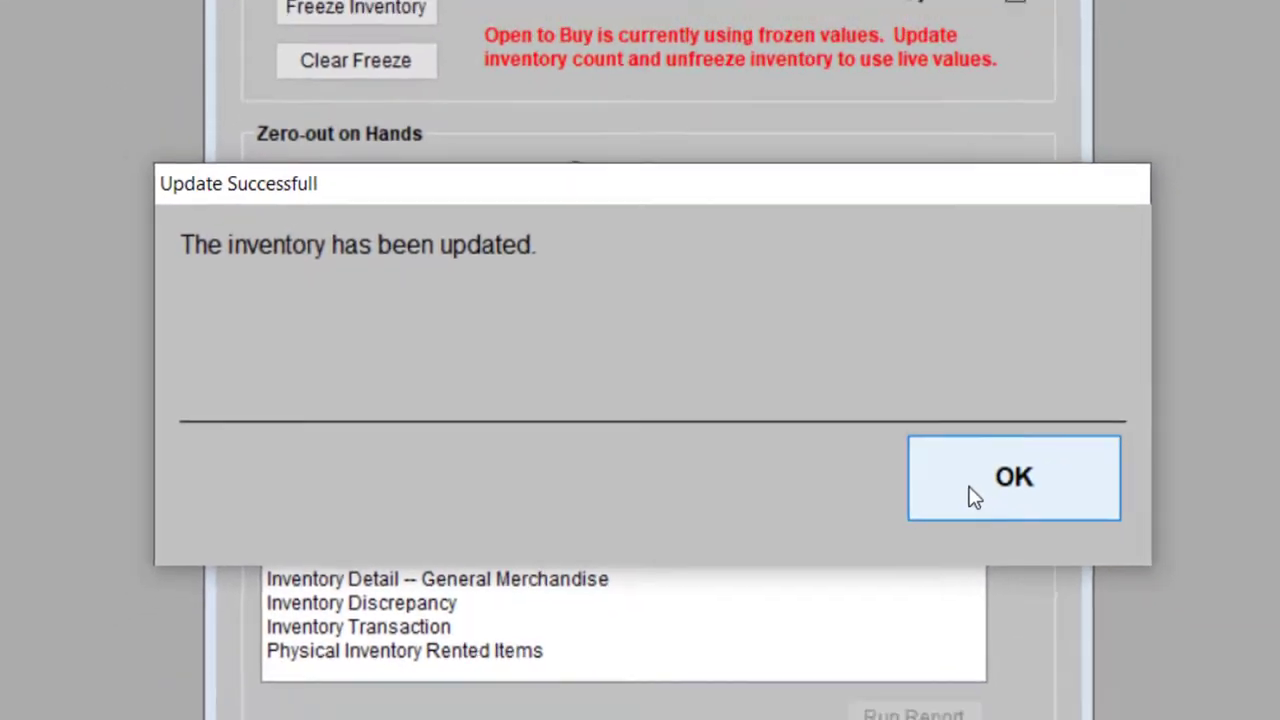
click(1030, 509)
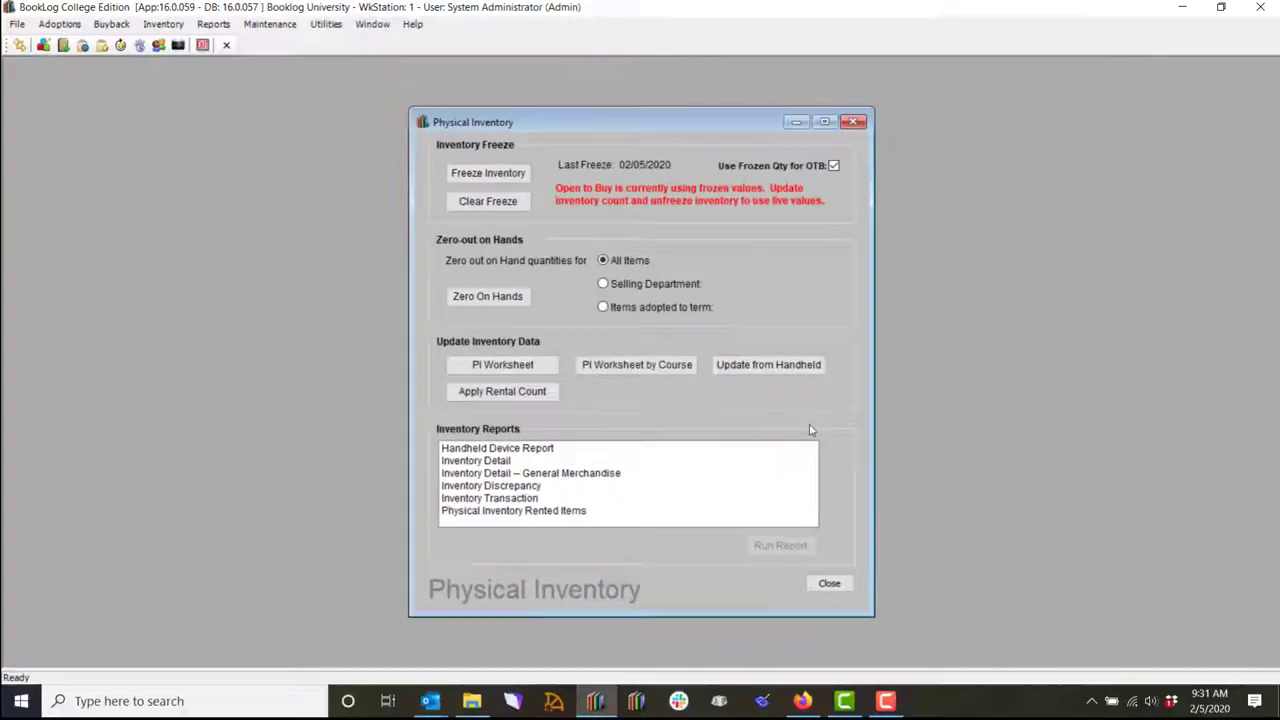
key(alt)
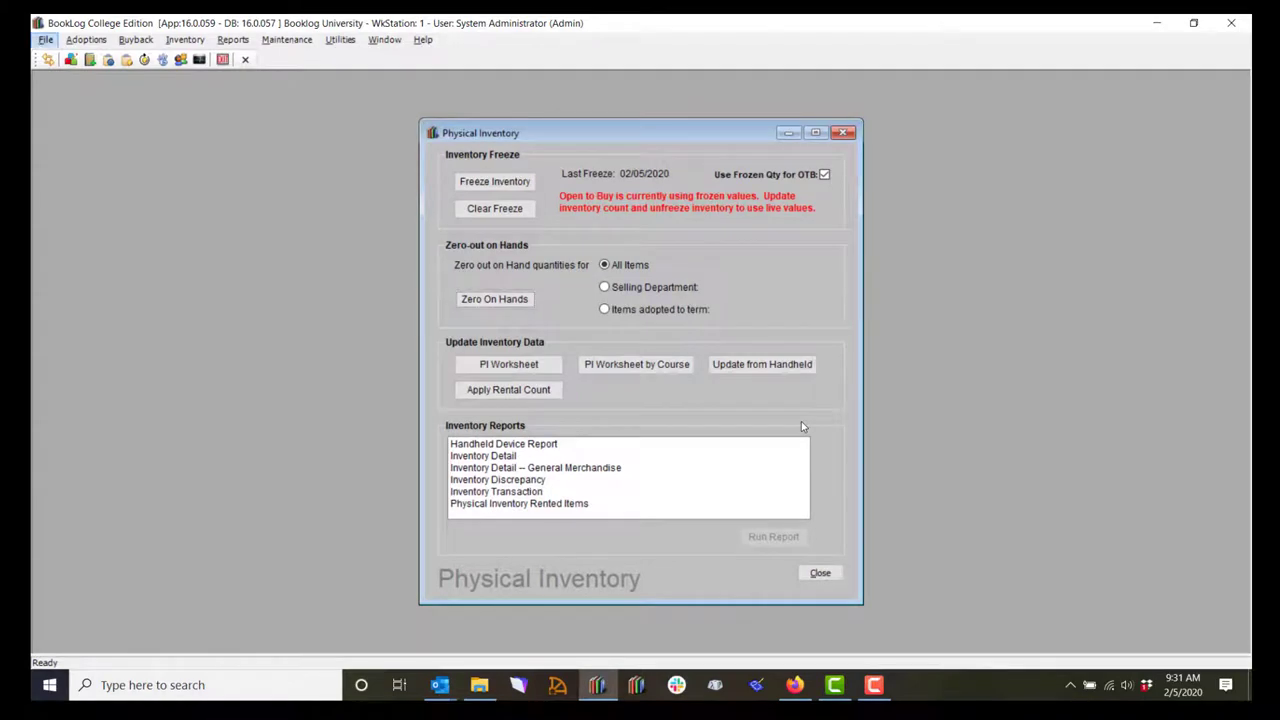
key(alt)
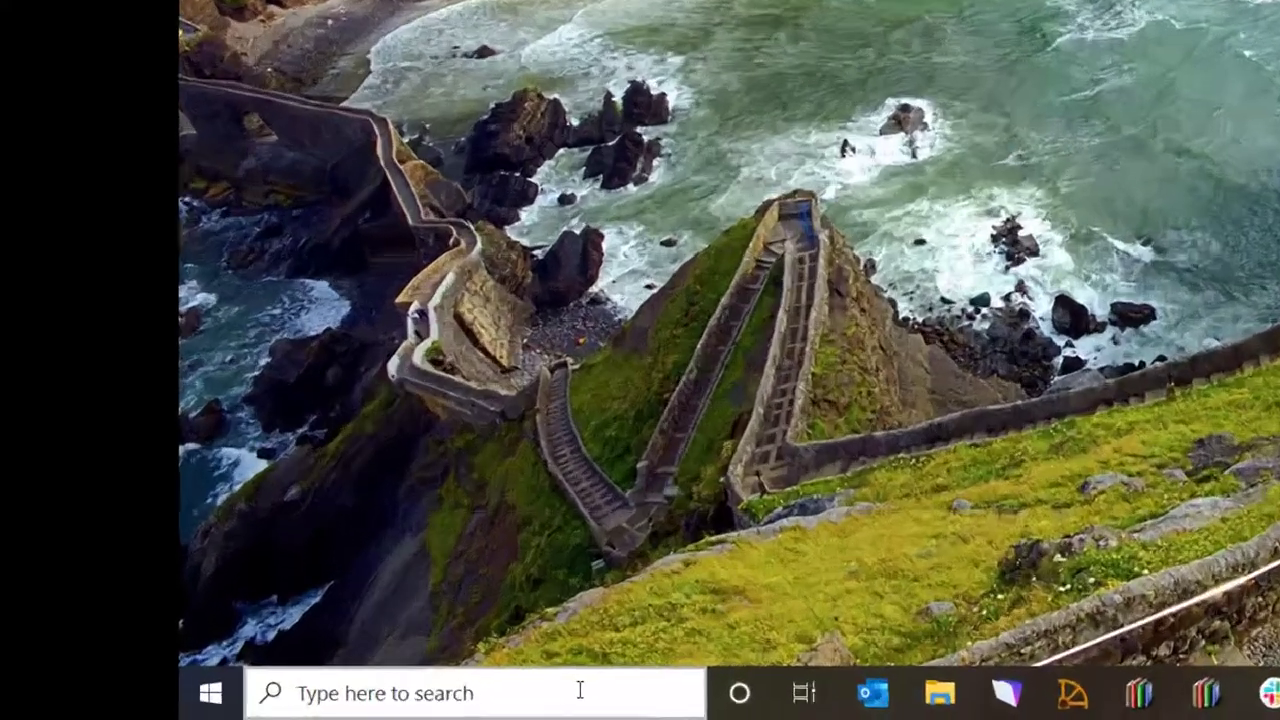
- Find Notepad through the Windows search and launch it
click(579, 690)
text(n ote)
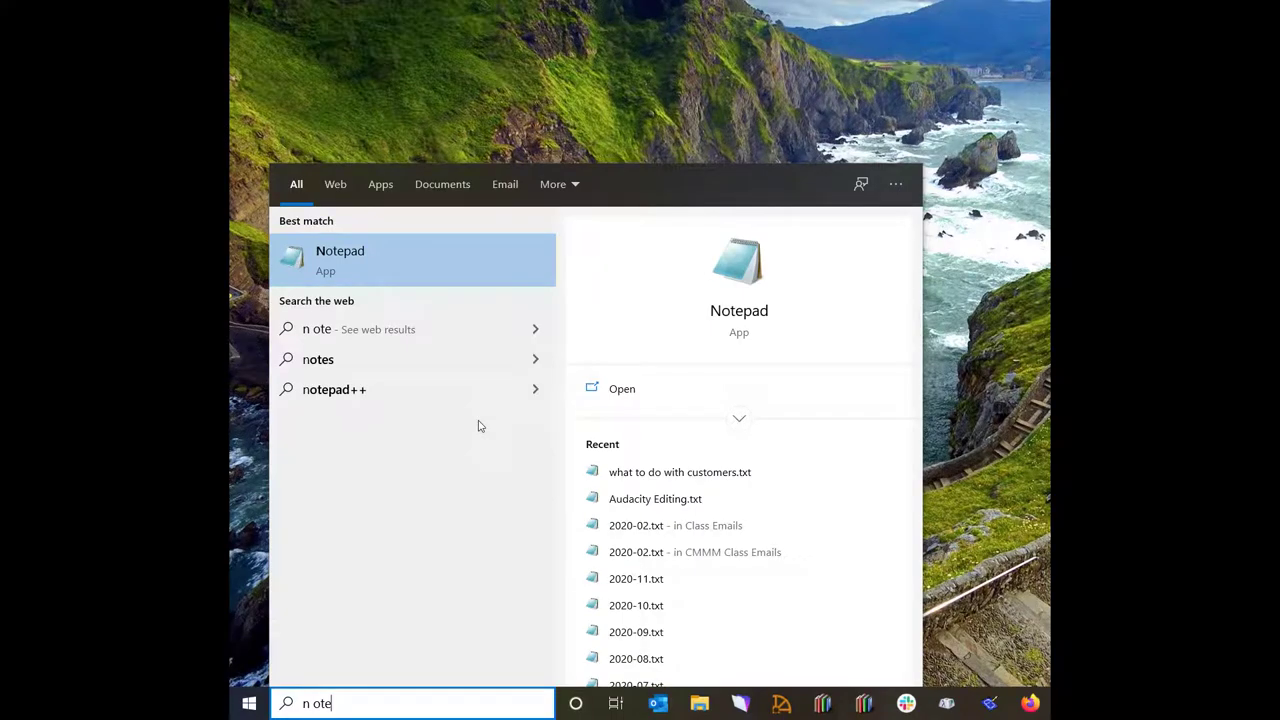
click(394, 251)
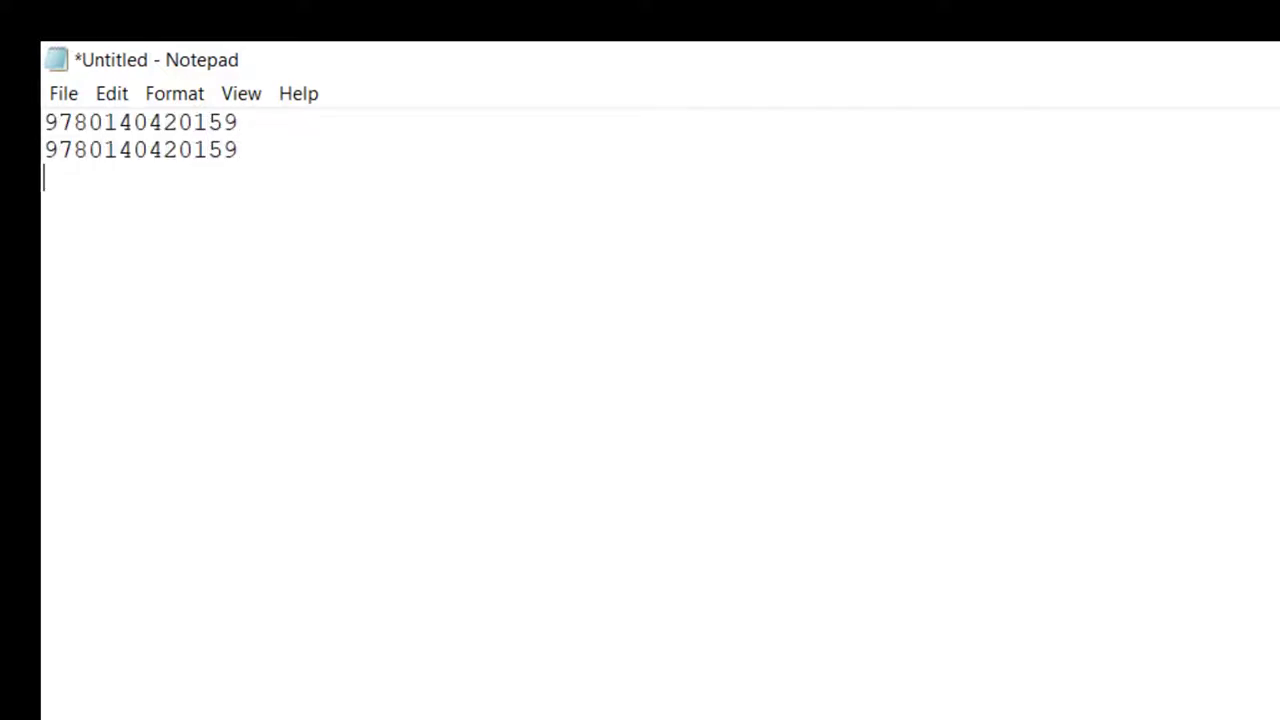
text(046442127707)
key(Return)
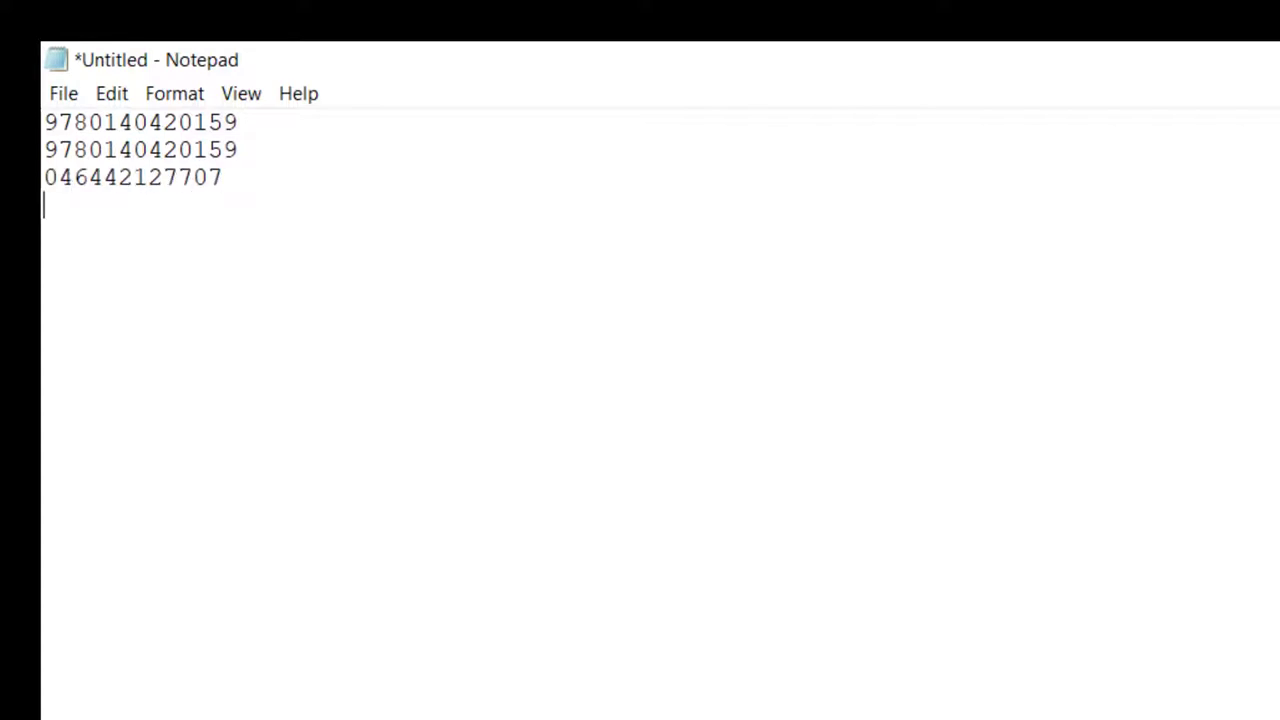
text(9780618127702)
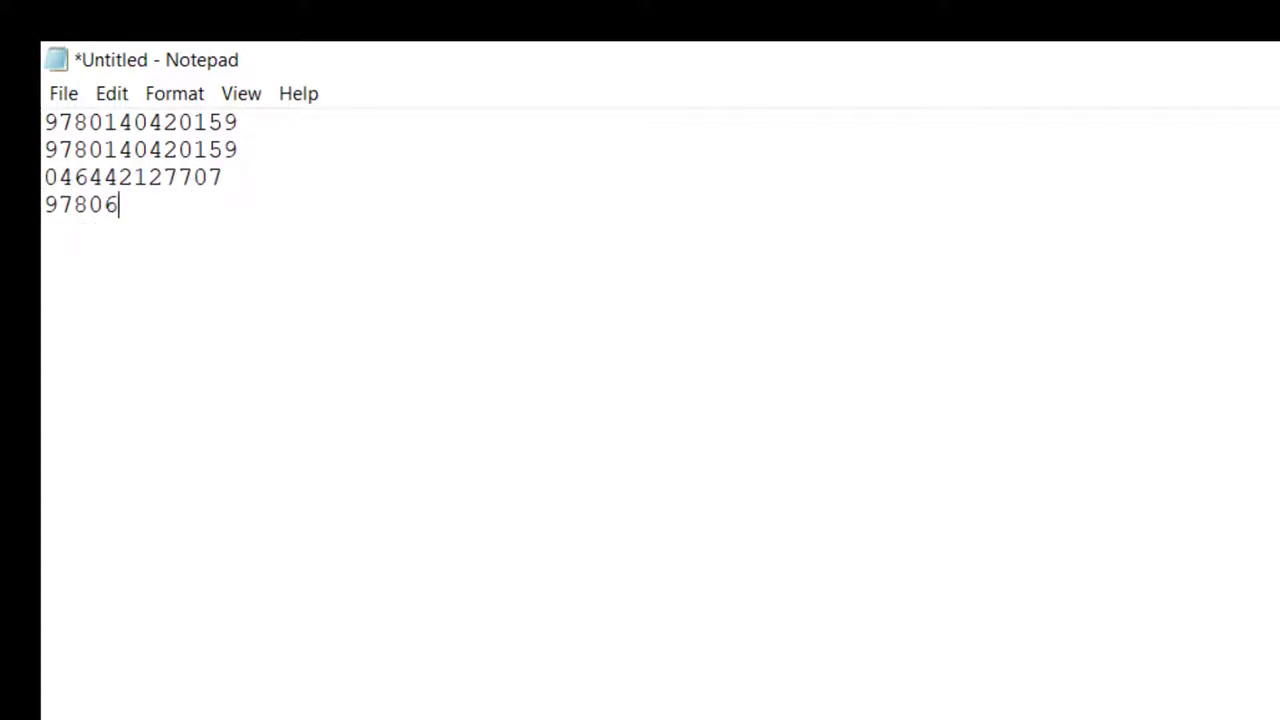
key(Return)
text(5)
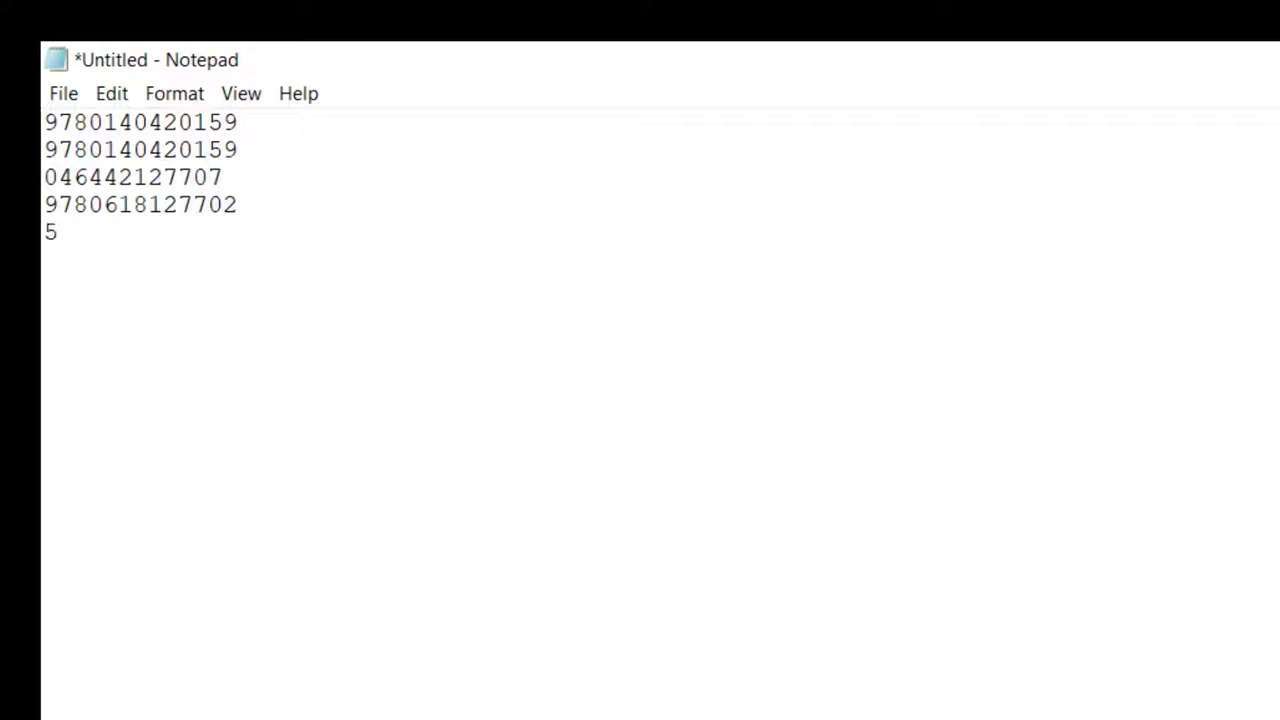
key(Return)
text(9780374523268)
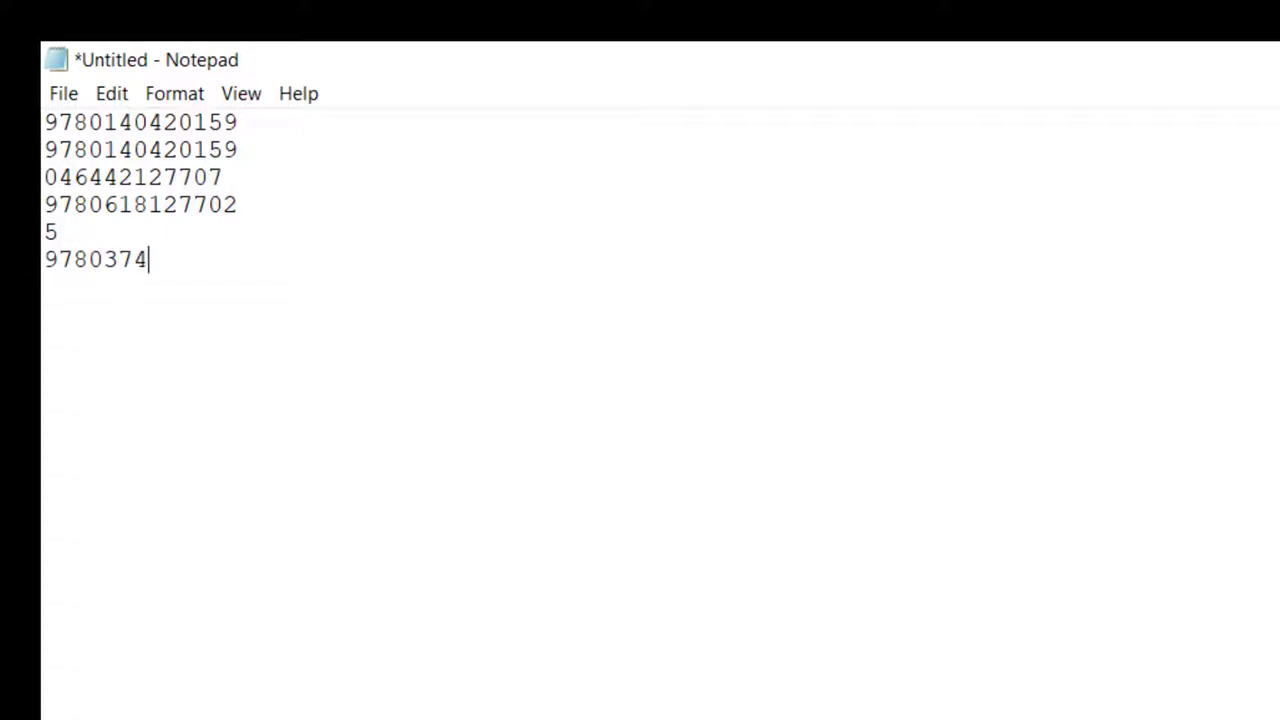
key(Return)
text(9780819570901)
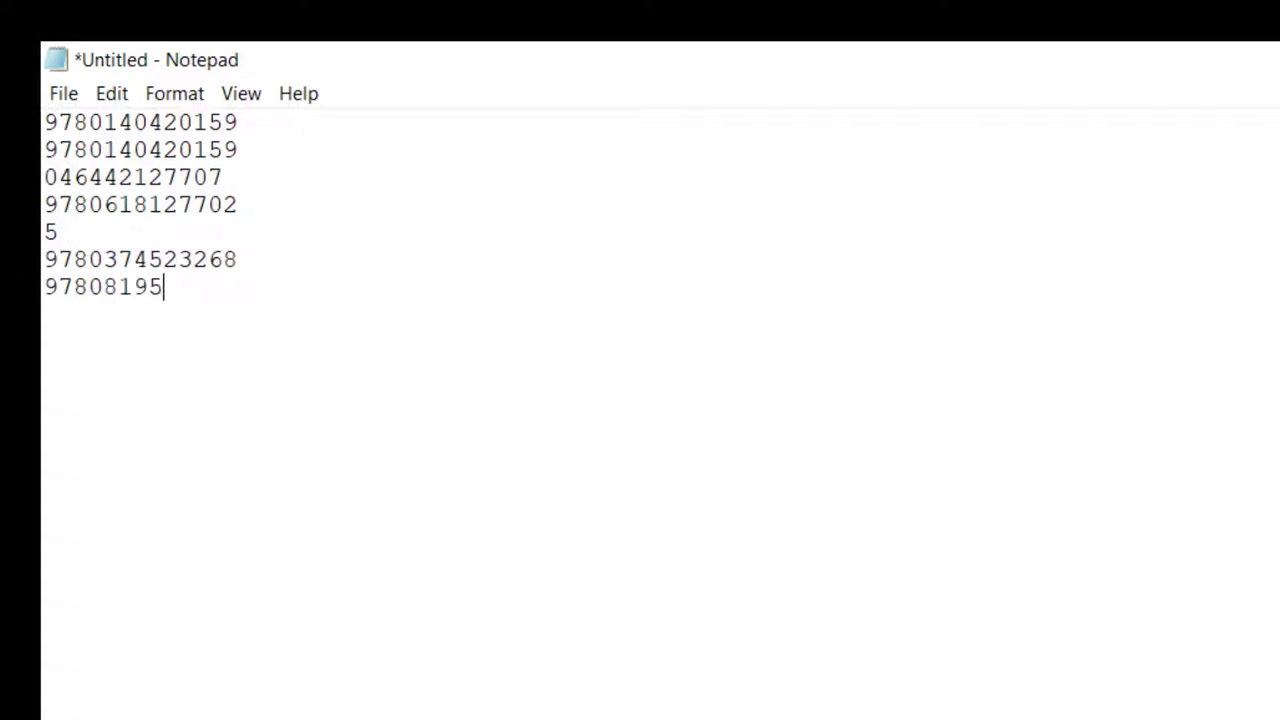
key(Return)
text(9780819512017)
key(Return)
text(9780819512017)
key(Return)
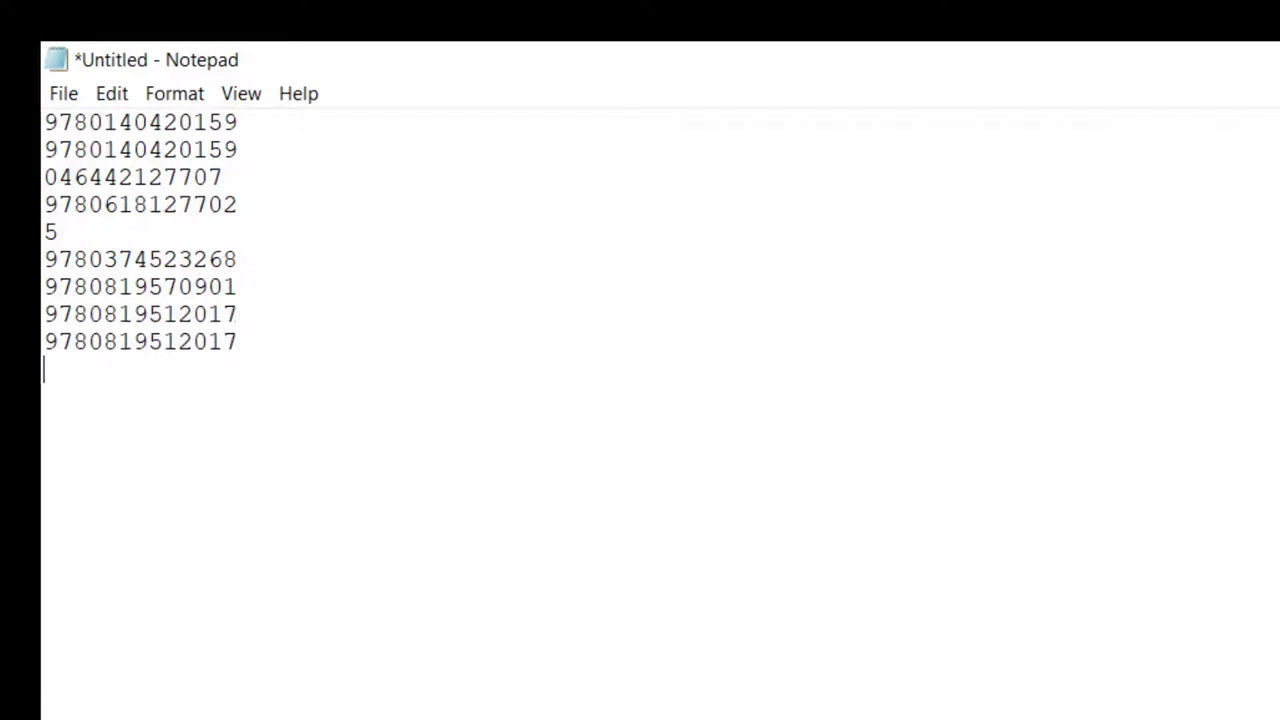
text(9780819512017)
key(Return)
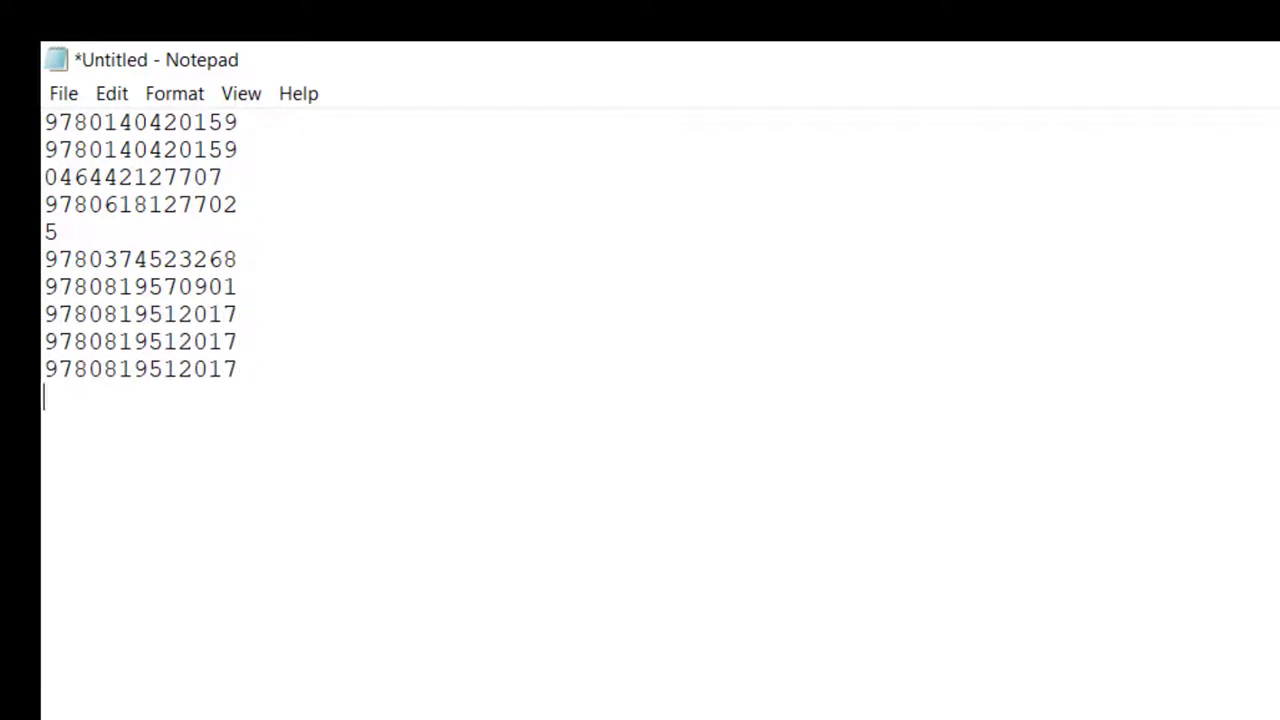
text(9780374527730)
key(Return)
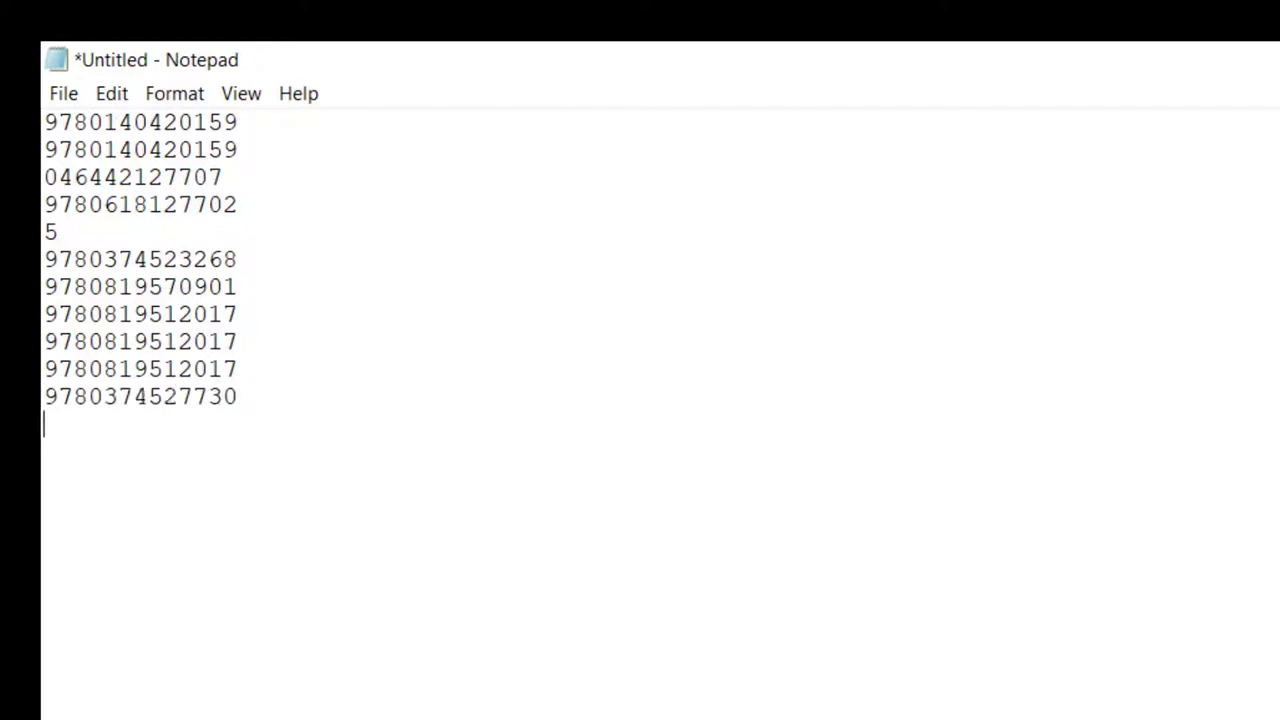
text(5)
key(Return)
text(9780374121082)
key(Return)
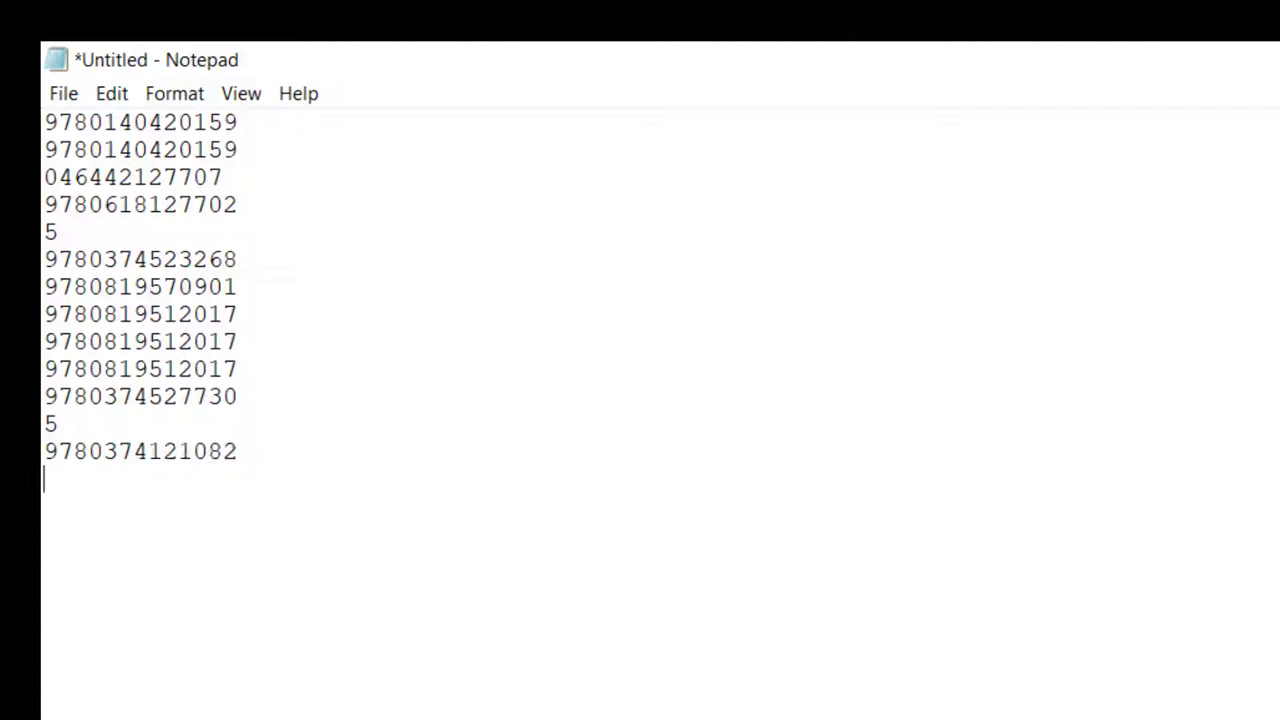
text(9780374525361)
key(Return)
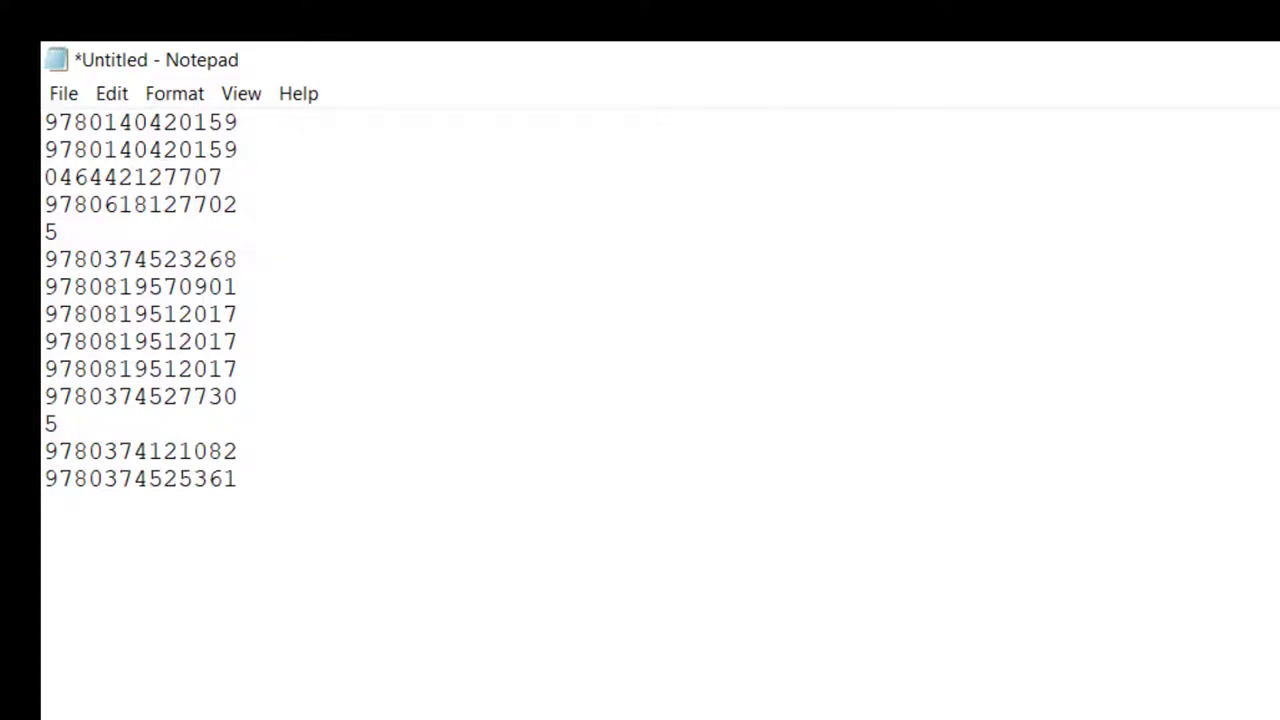
text(9780374525361)
key(Return)
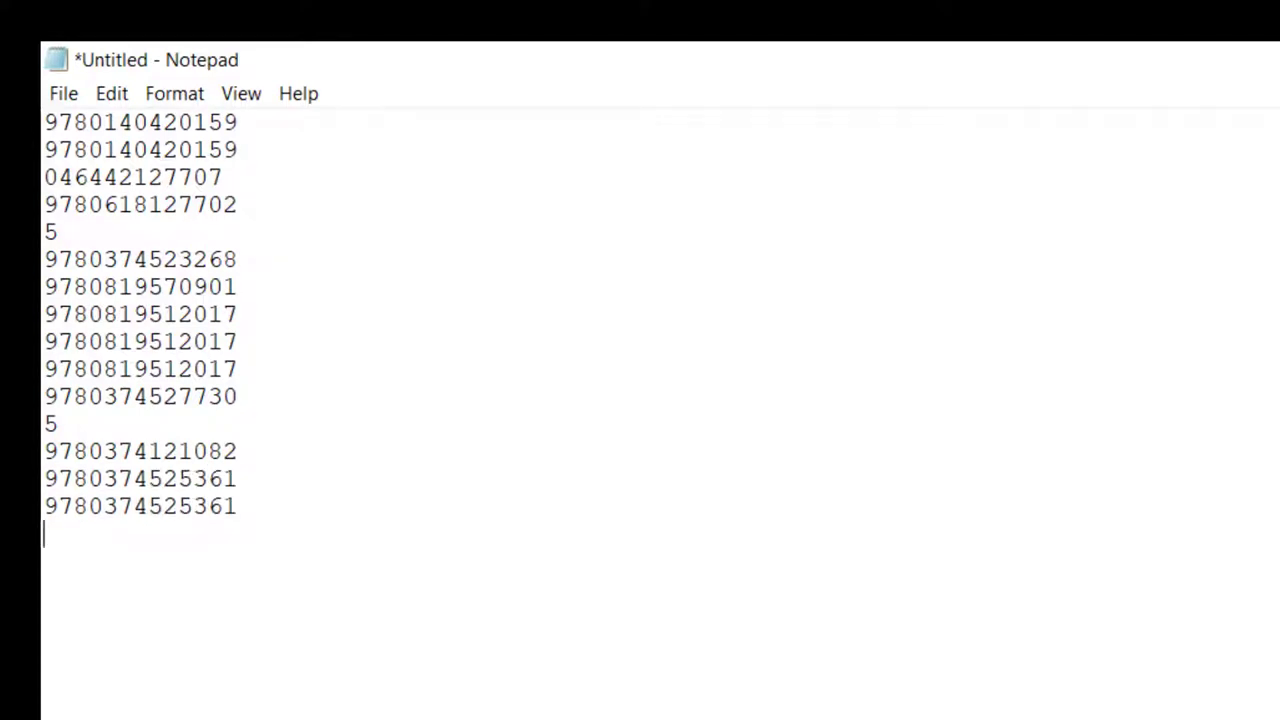
text(9780374105716)
key(Return)
text(12)
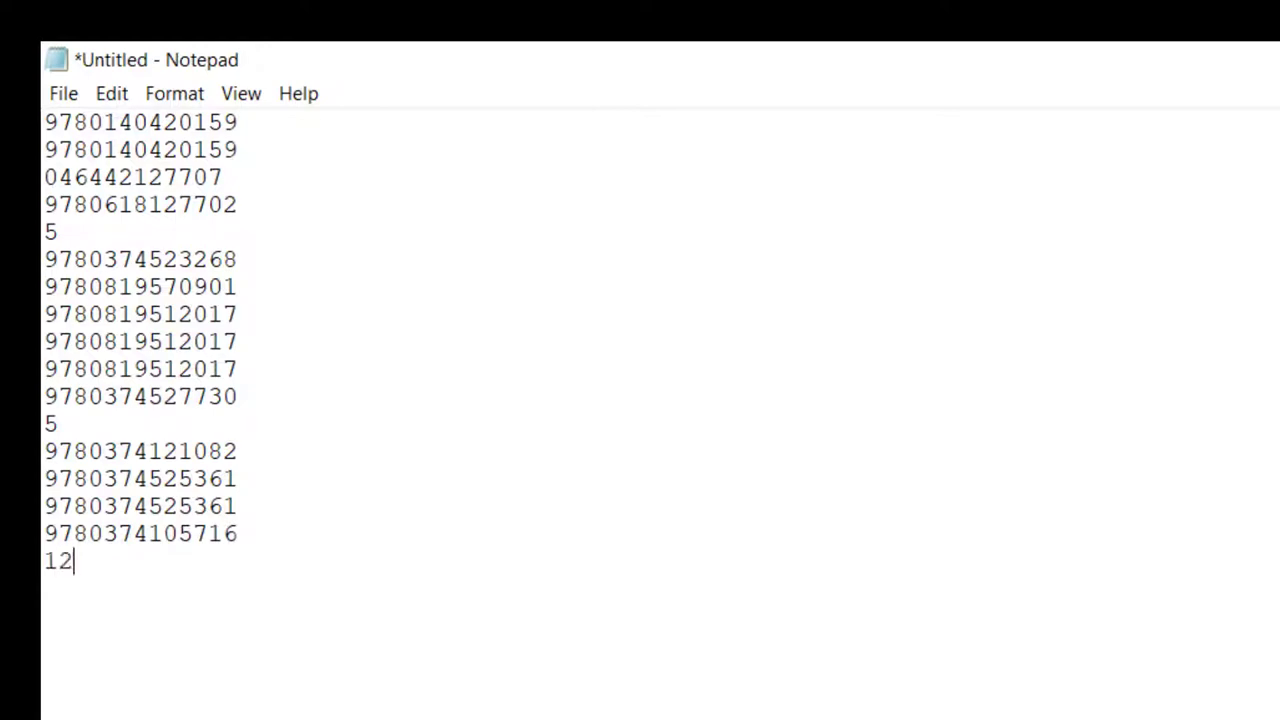
key(Return)
text(9780374119027)
key(Return)
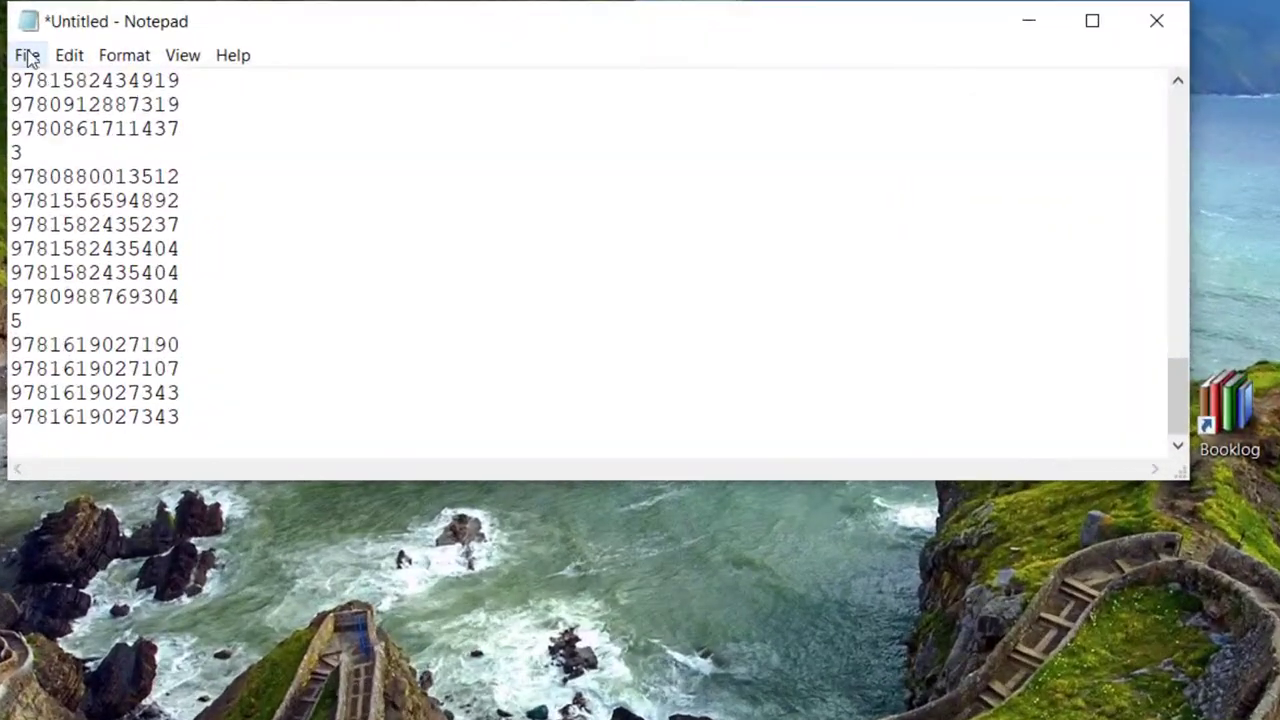
- Save the barcode list as POE2.txt in the To be uploaded folder of Inventory 2019 (text) on the C: drive
click(183, 59)
click(38, 192)
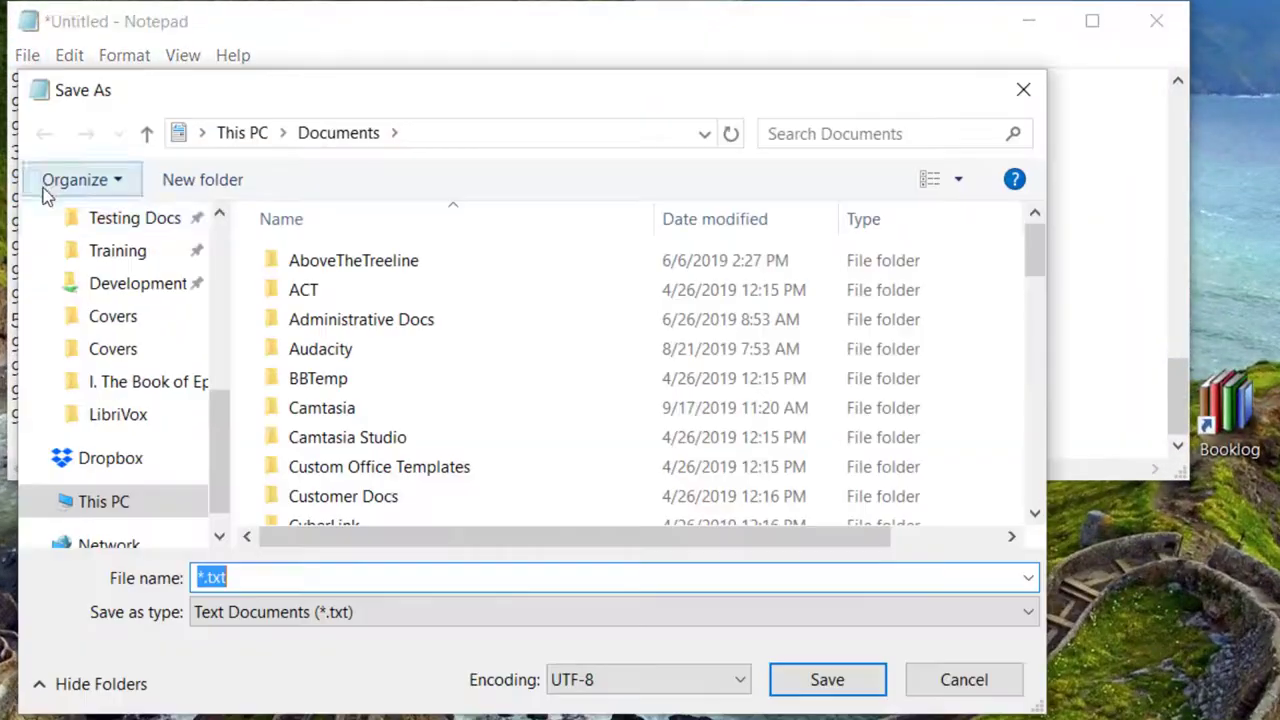
click(150, 503)
scroll(82, 466, down, 1)
double_click(82, 466)
click(109, 495)
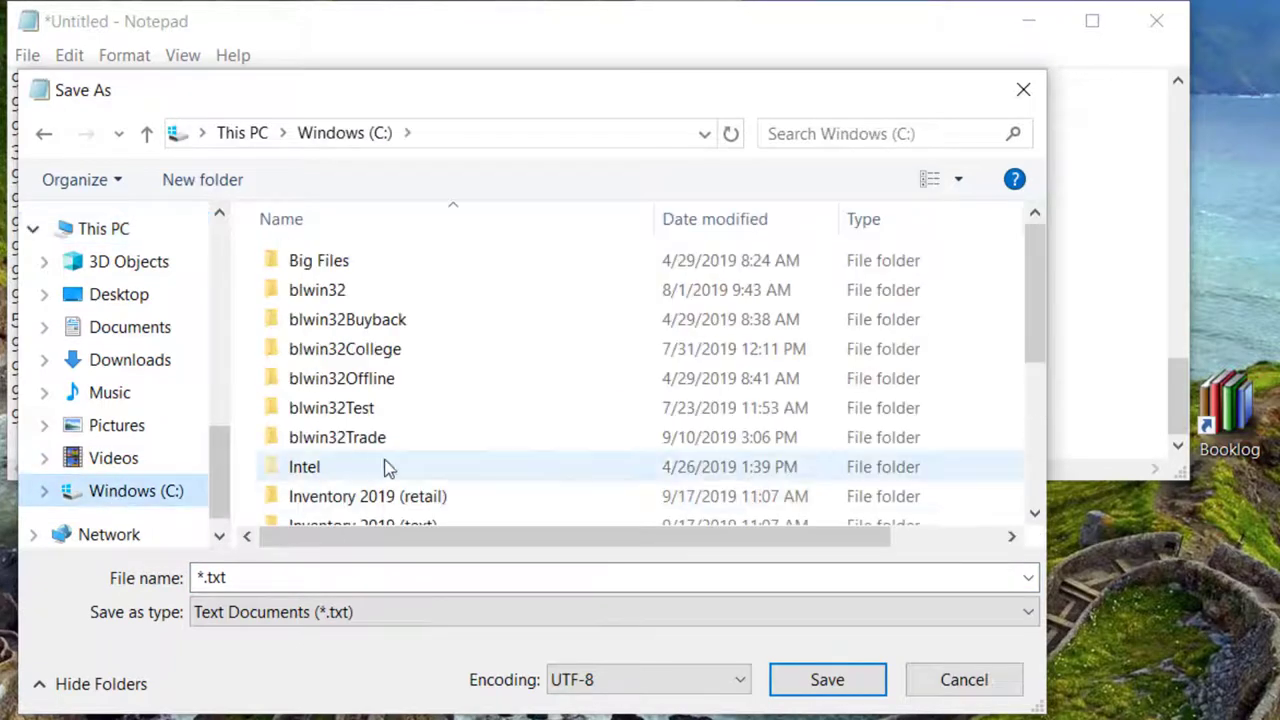
click(386, 494)
scroll(388, 497, down, 1)
double_click(405, 458)
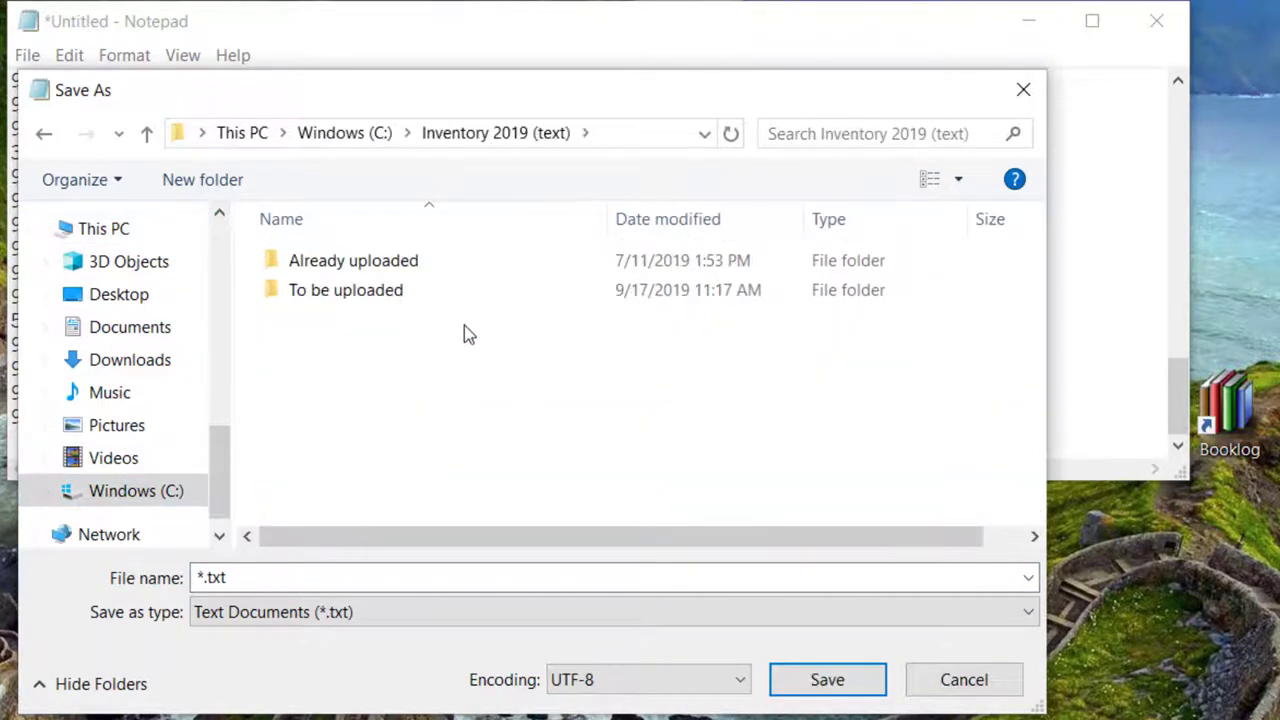
double_click(367, 290)
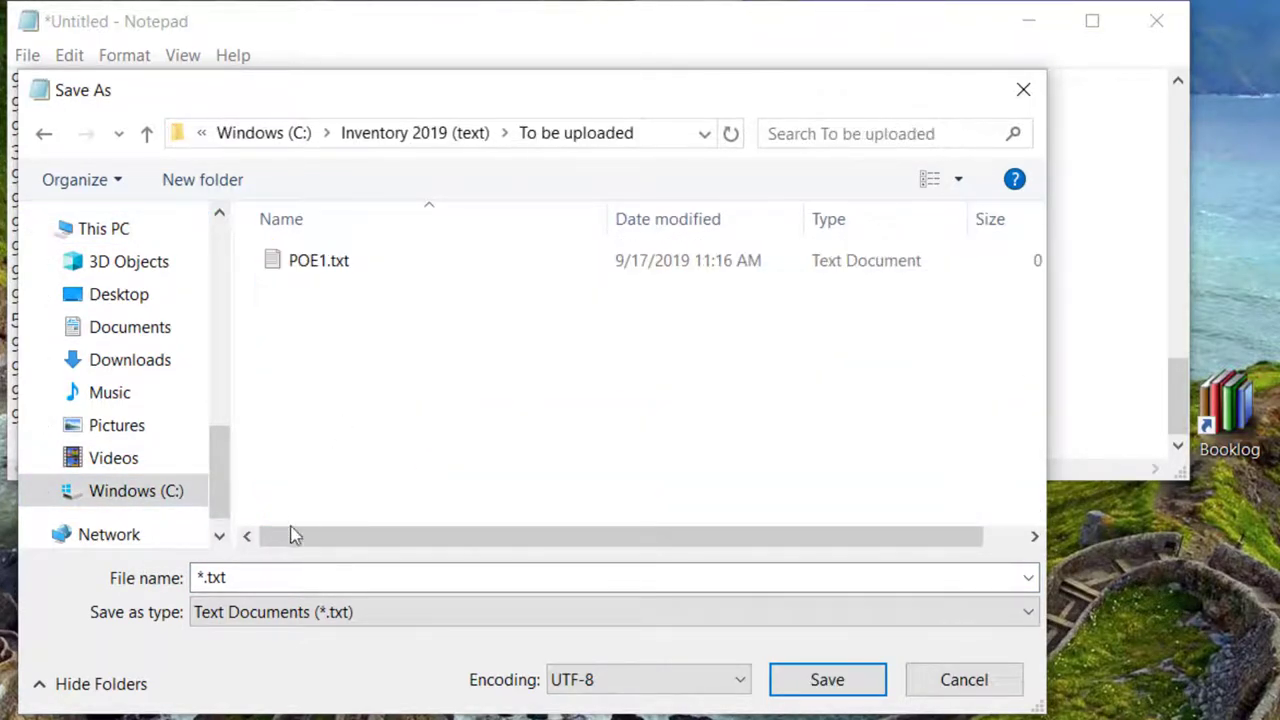
text(POE2)
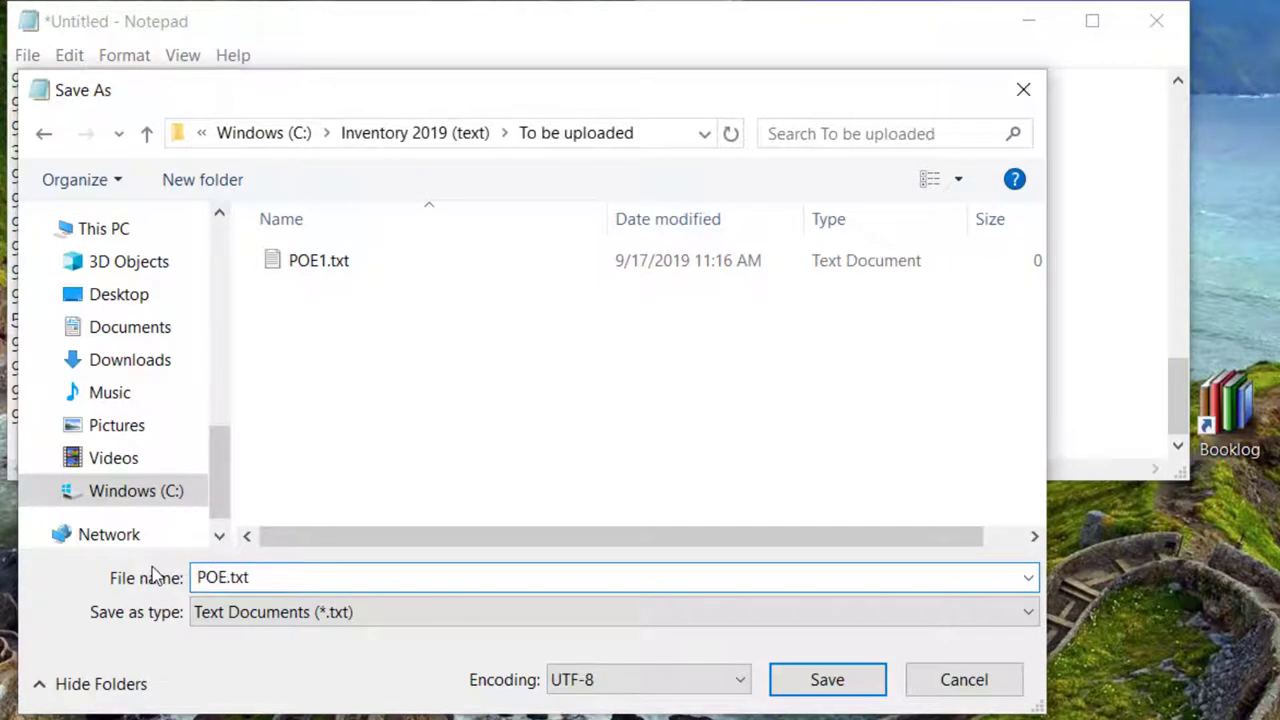
click(844, 672)
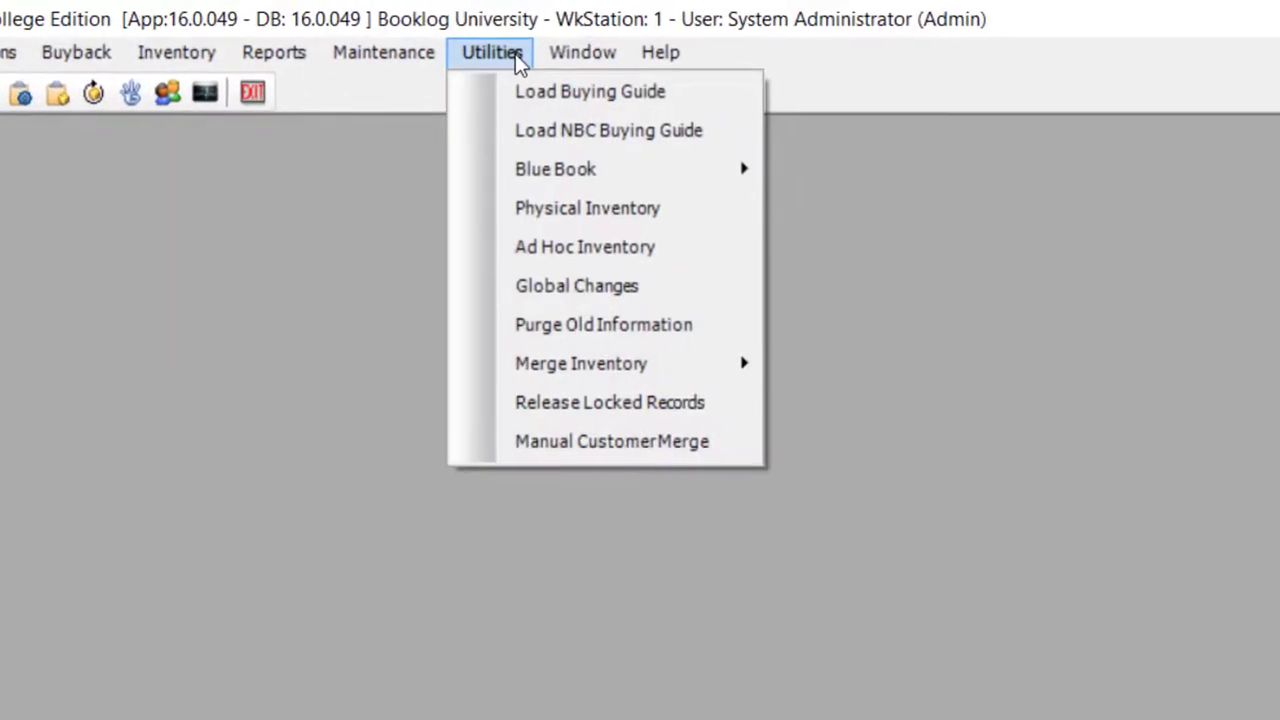
- In Booklog, open Physical Inventory and check POE2.txt from the To be uploaded folder for errors with Update from Handheld, leaving inventory unchanged
click(536, 212)
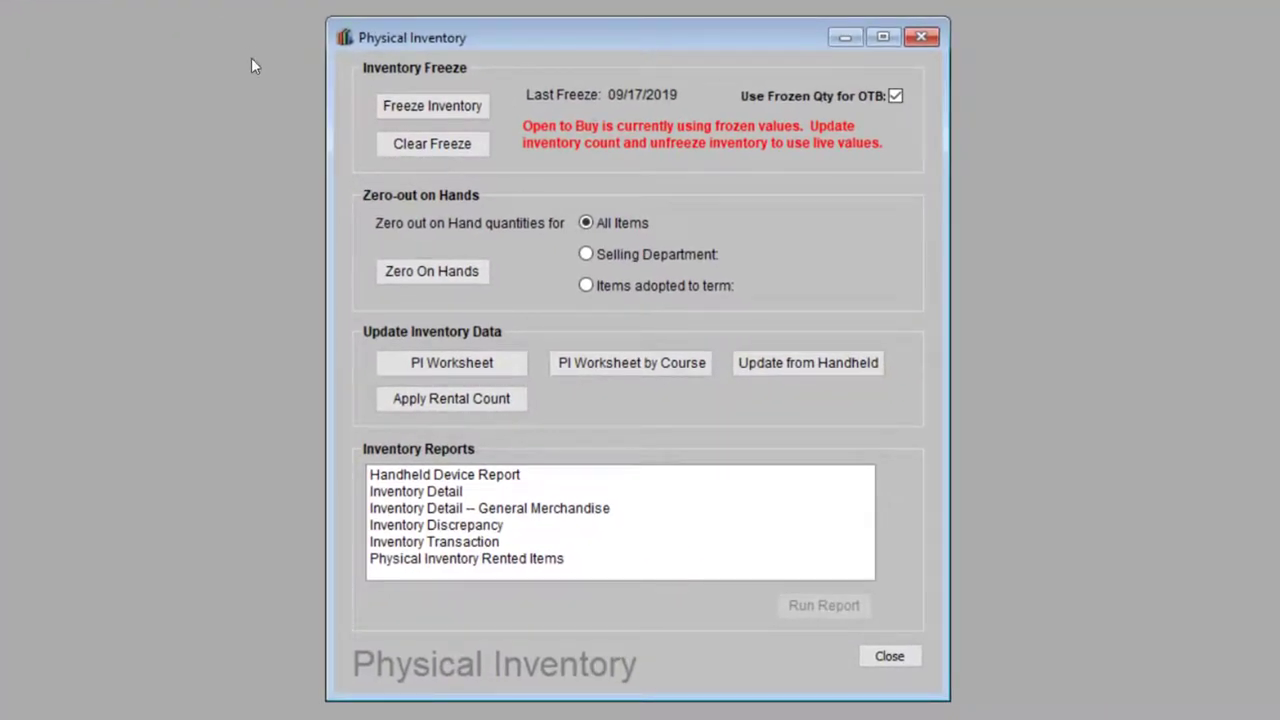
click(865, 365)
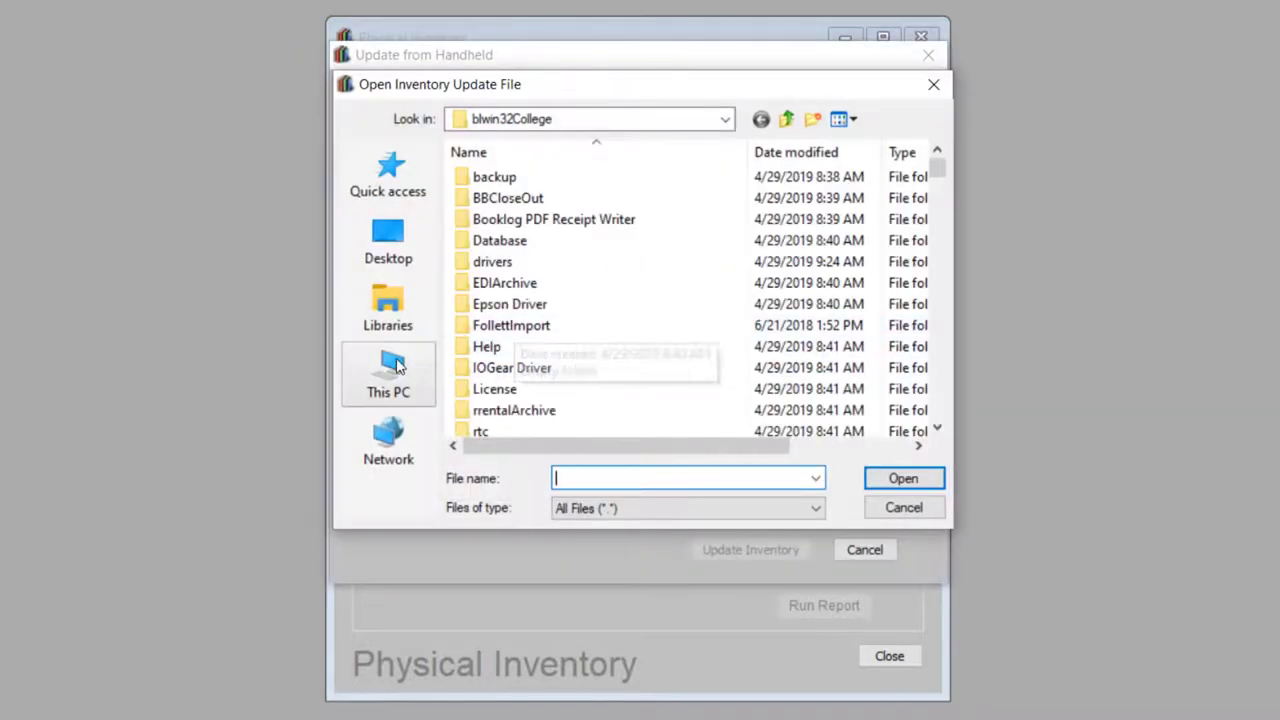
click(425, 350)
double_click(528, 428)
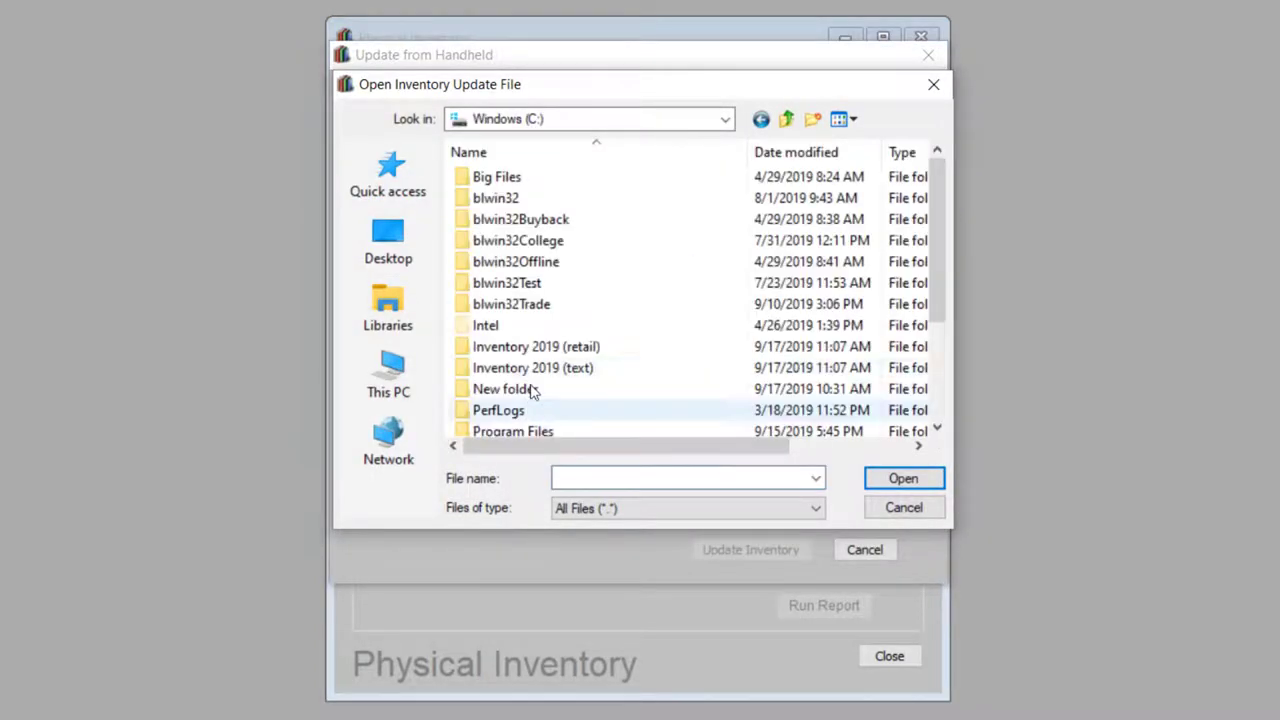
click(580, 370)
double_click(580, 370)
double_click(561, 204)
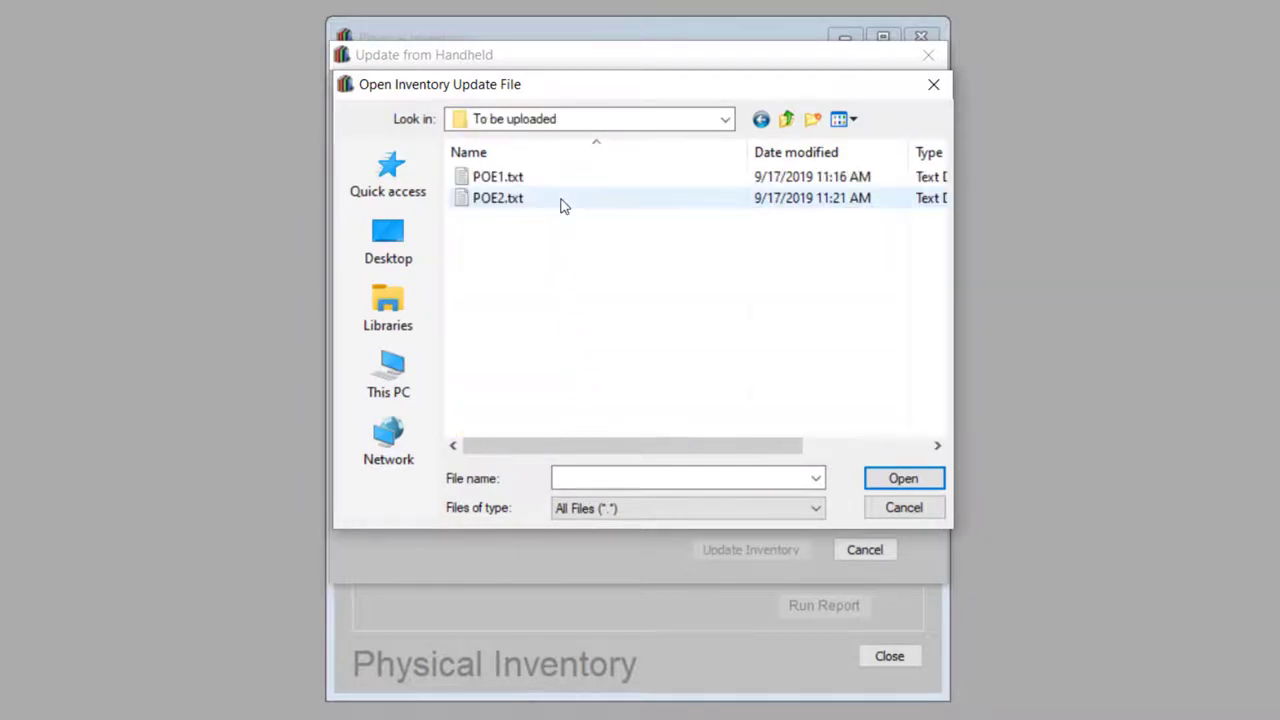
click(550, 204)
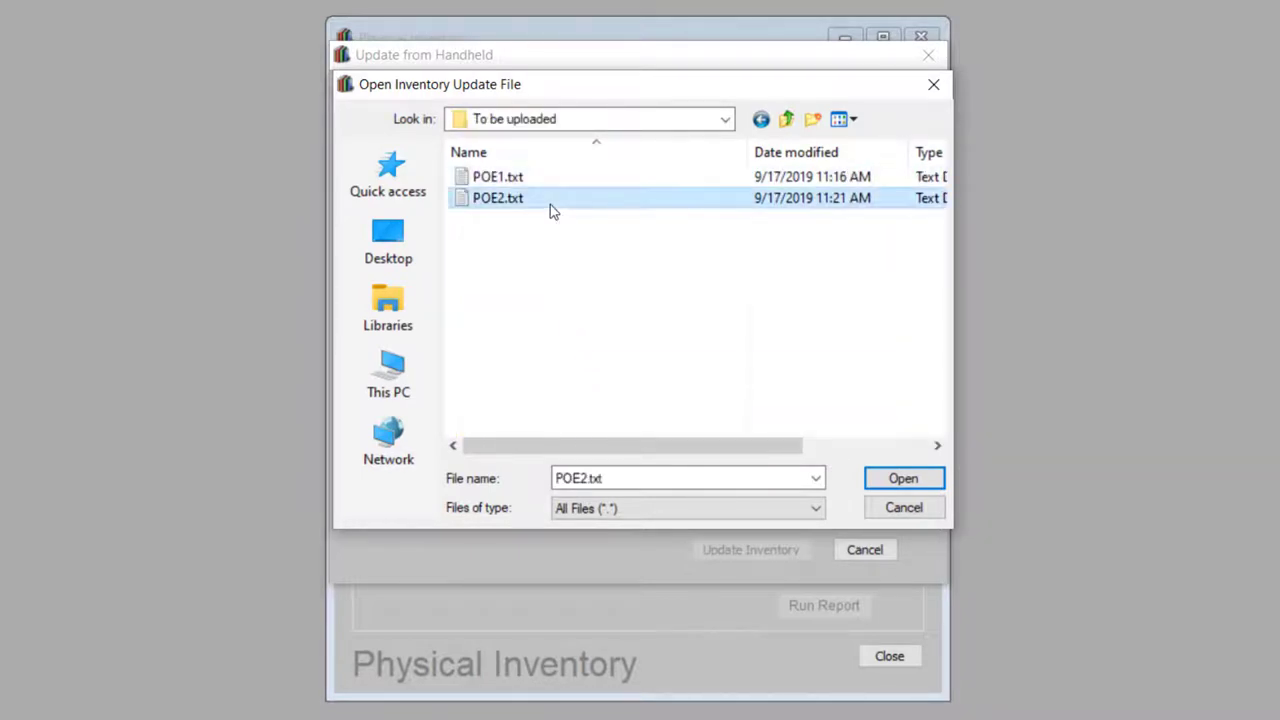
double_click(617, 205)
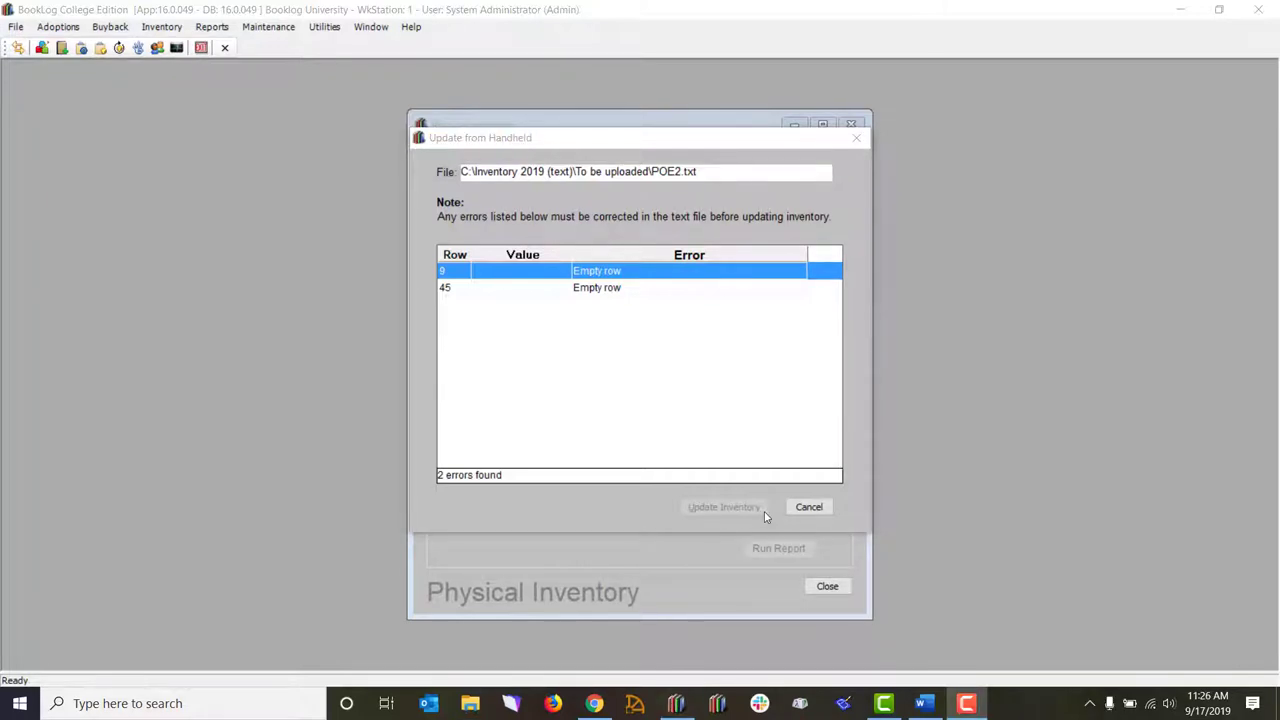
click(809, 507)
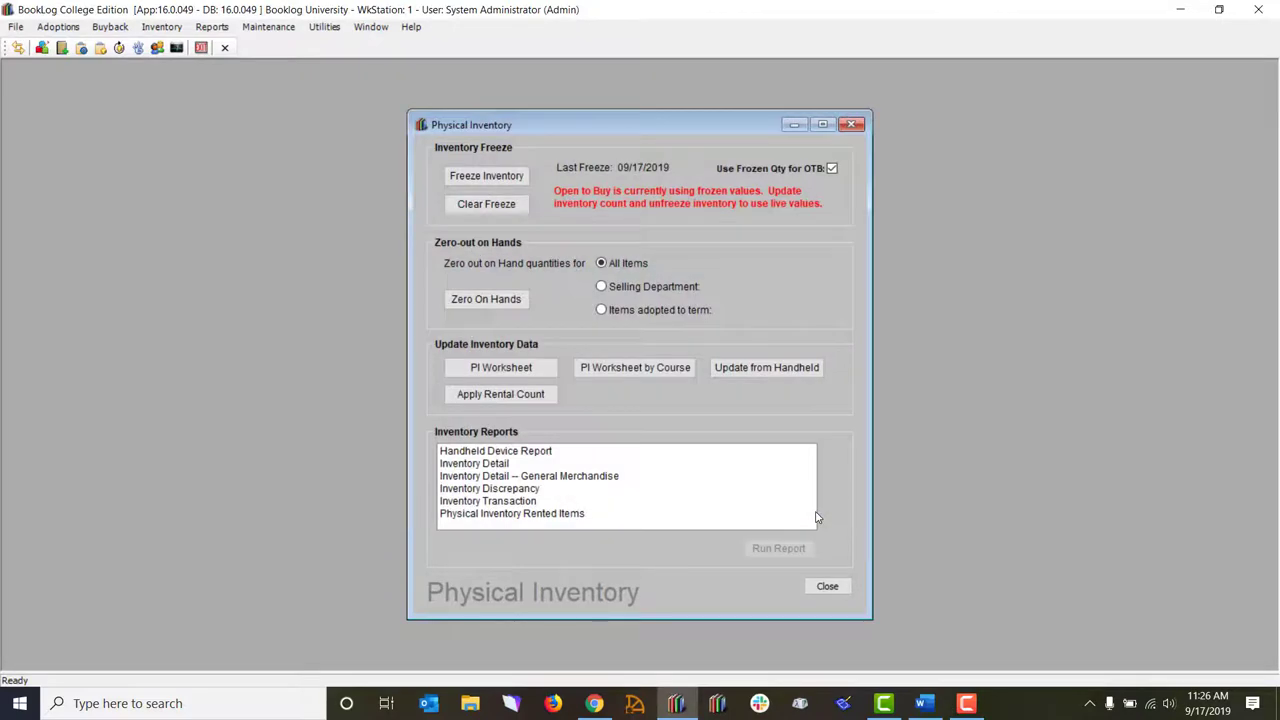
- Switch to File Explorer and open POE2.txt from C:\Inventory 2019 (text)\To be uploaded in Notepad
click(476, 705)
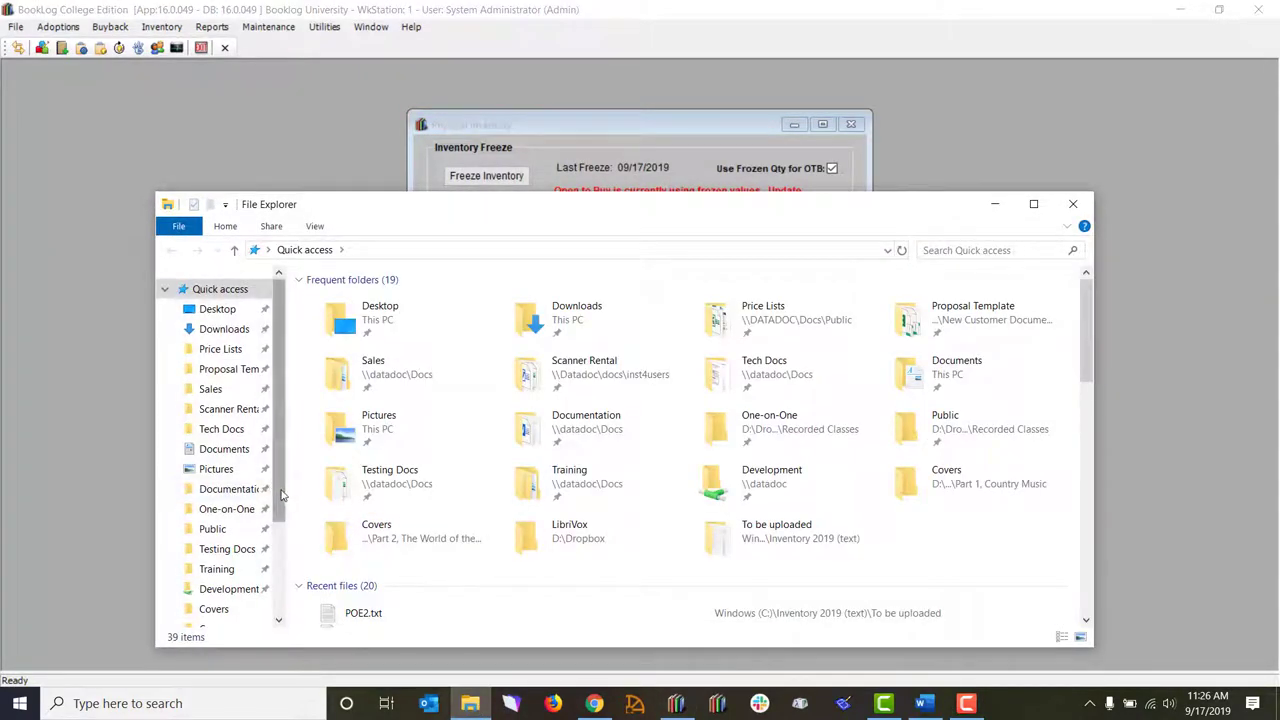
drag(281, 495, 277, 606)
click(249, 569)
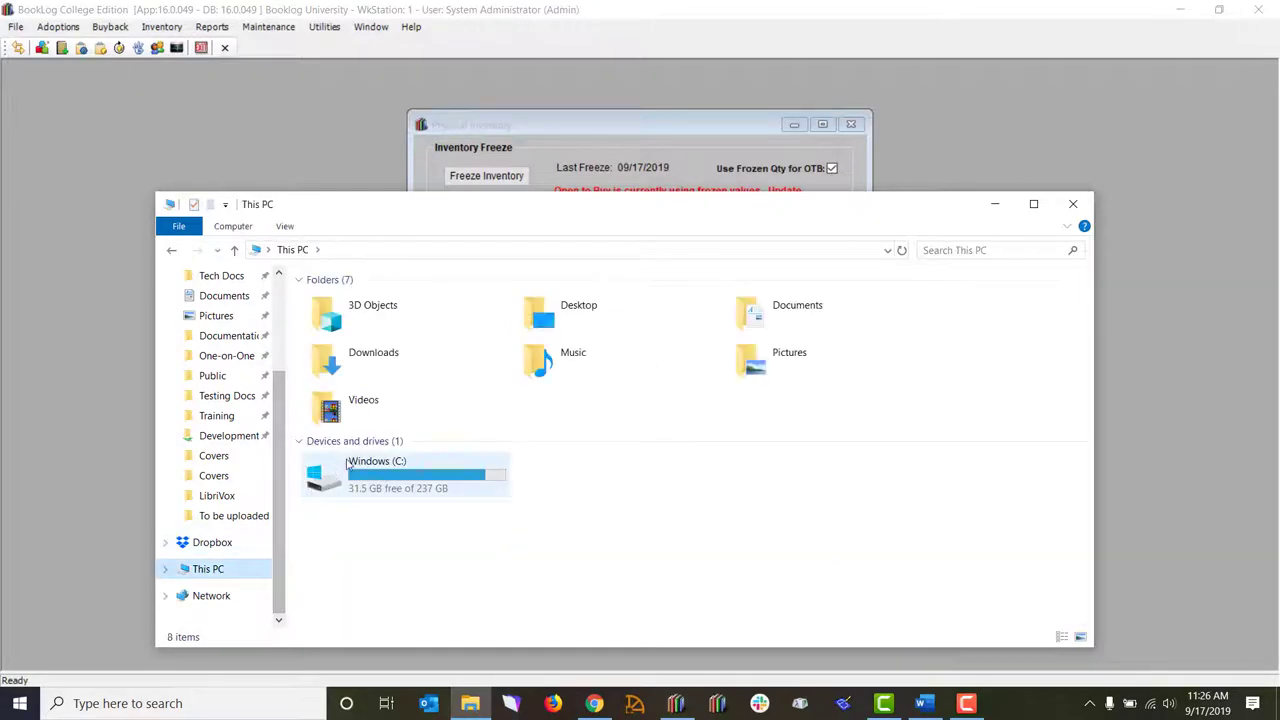
double_click(348, 464)
double_click(394, 467)
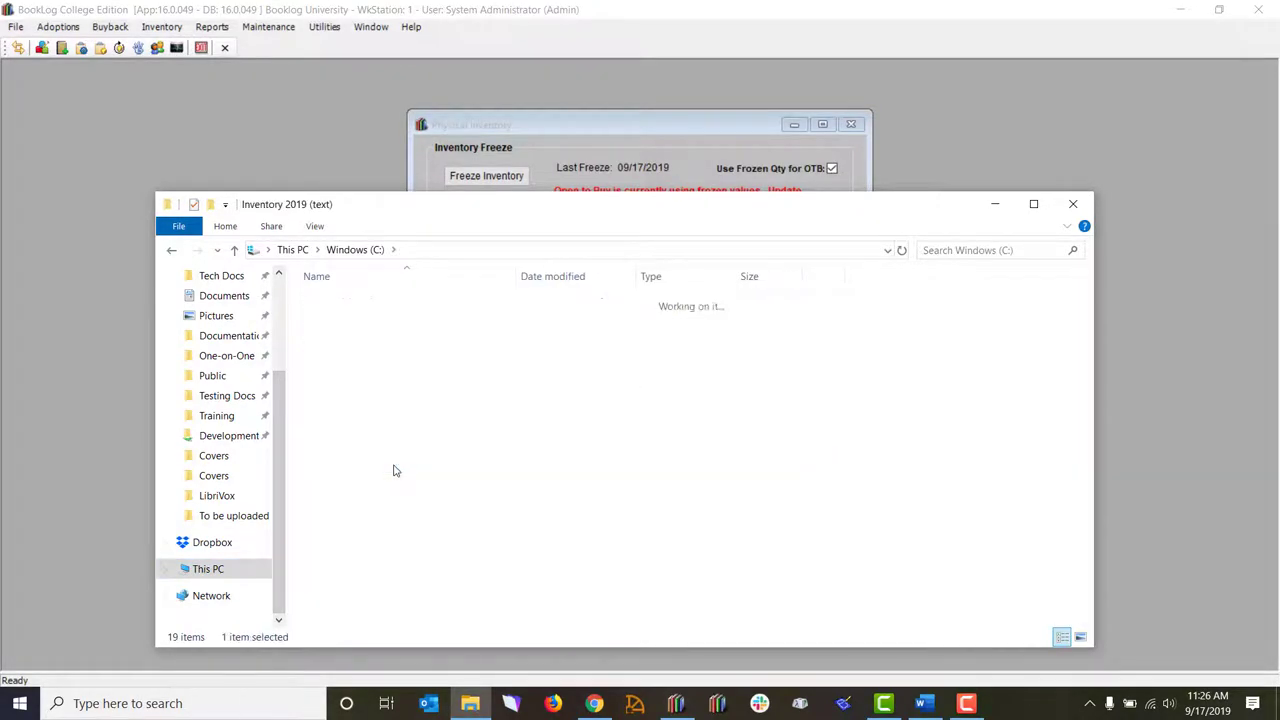
double_click(372, 320)
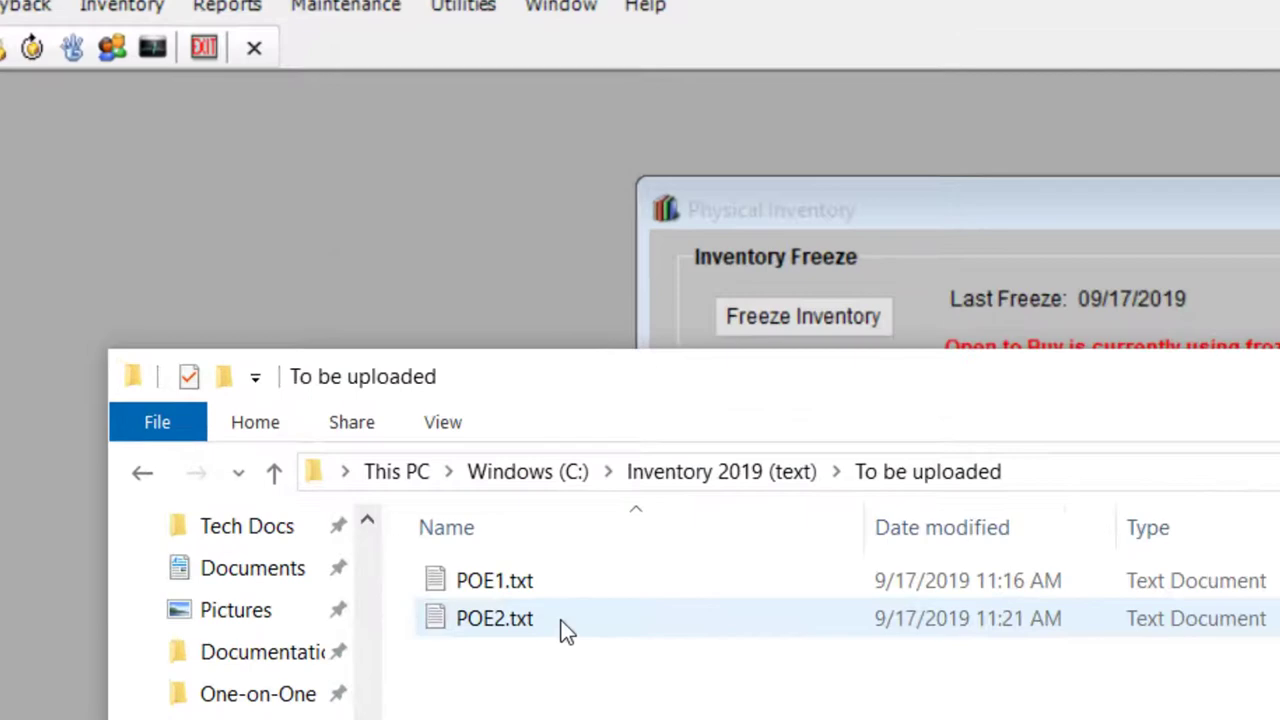
double_click(562, 620)
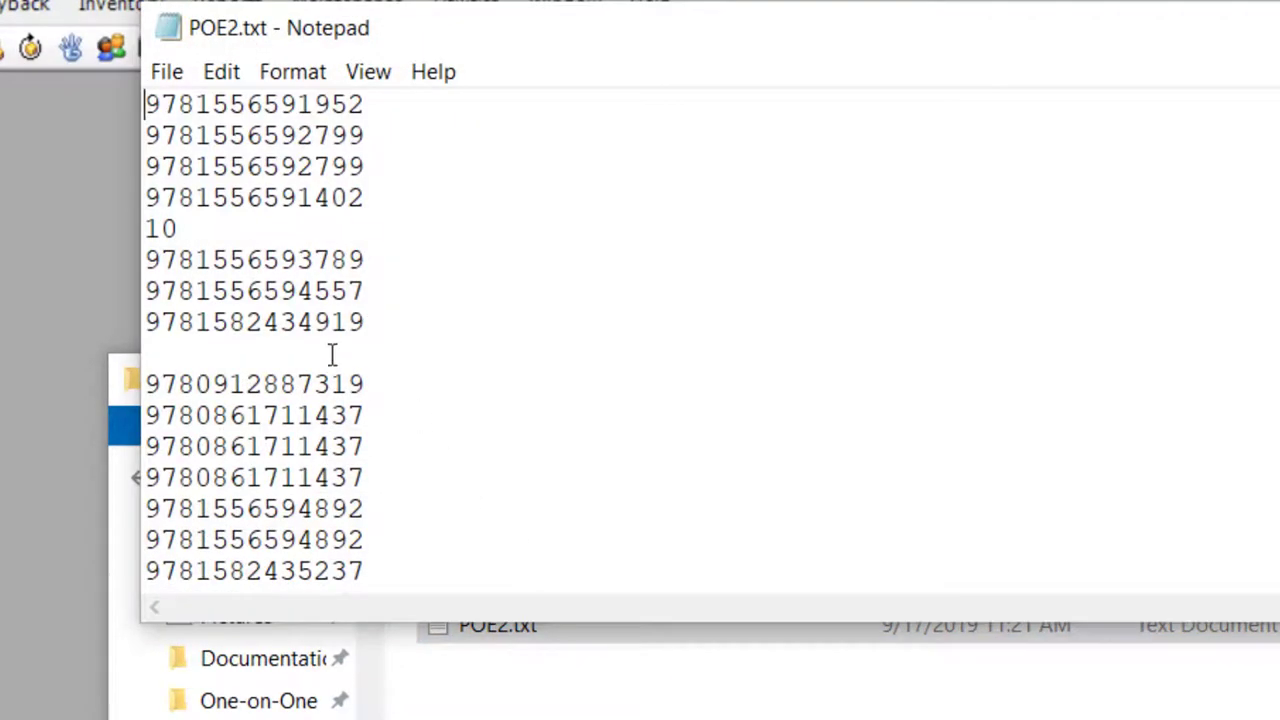
- Delete the empty rows 9 and 45 from POE2.txt and look through the rest of the list for blank lines
click(332, 355)
key(Delete)
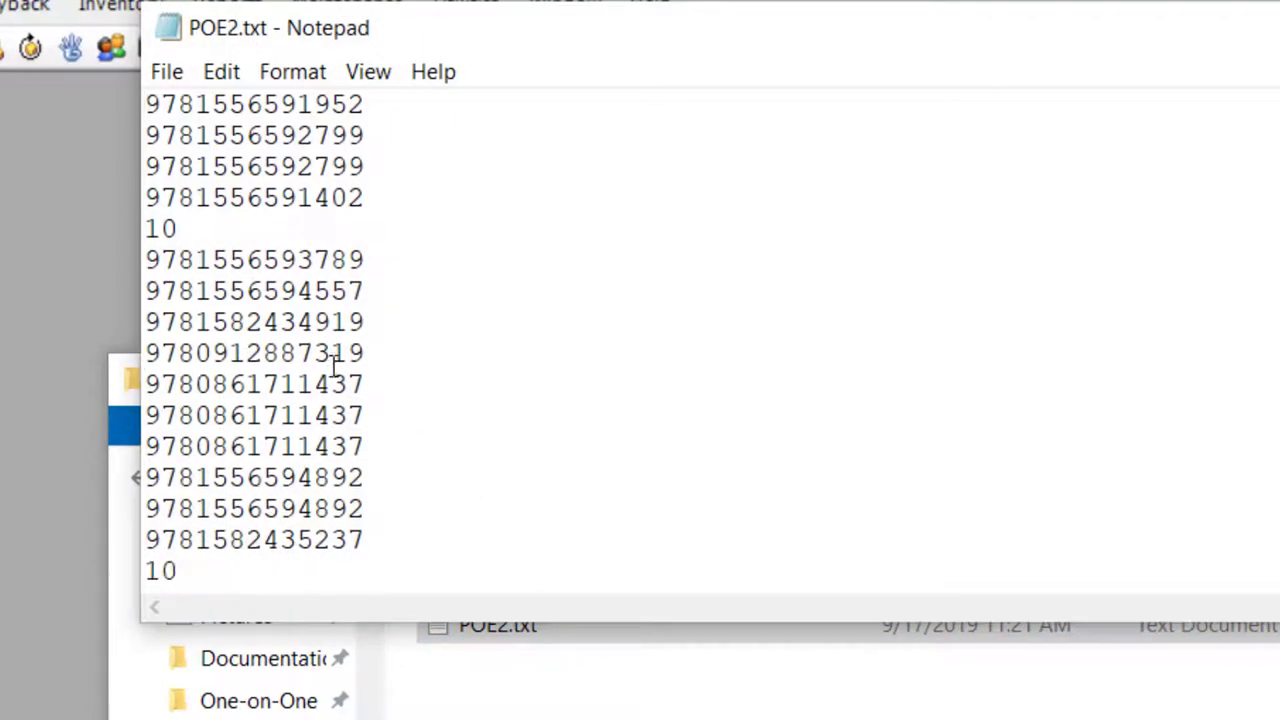
scroll(333, 370, down, 10)
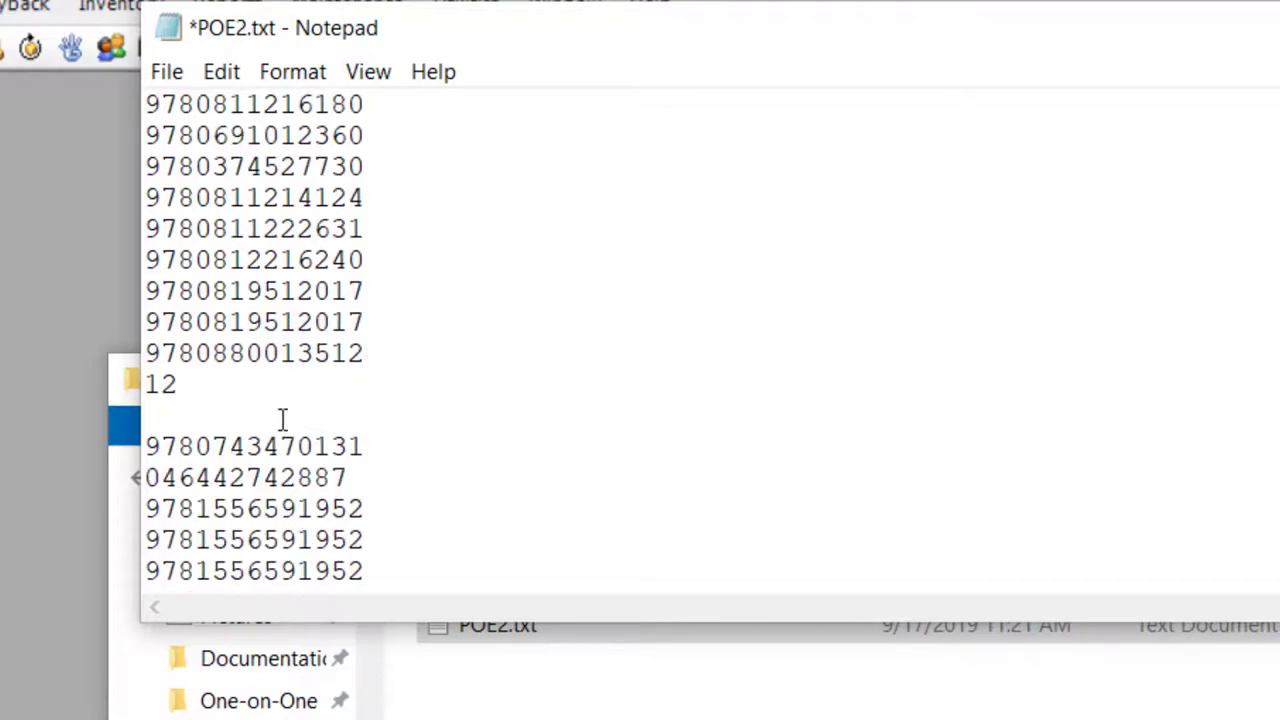
click(272, 412)
key(Delete)
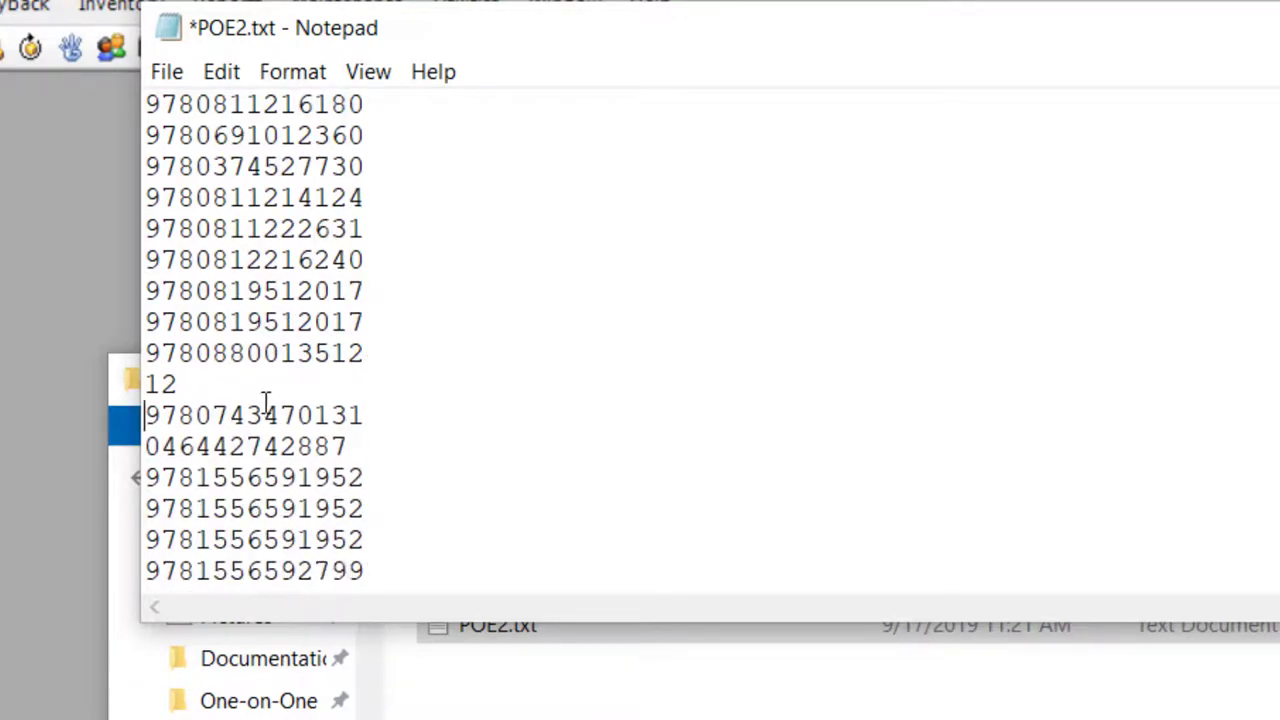
scroll(262, 405, down, 7)
scroll(255, 410, up, 2)
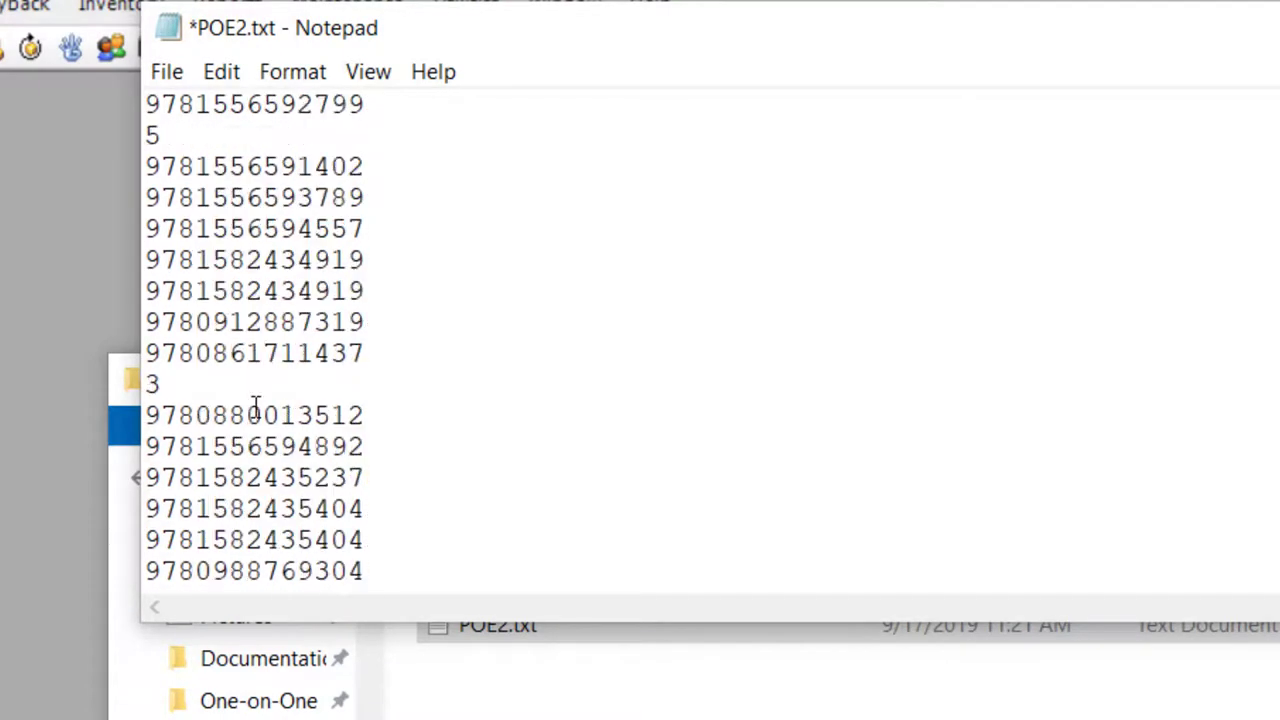
scroll(255, 410, up, 17)
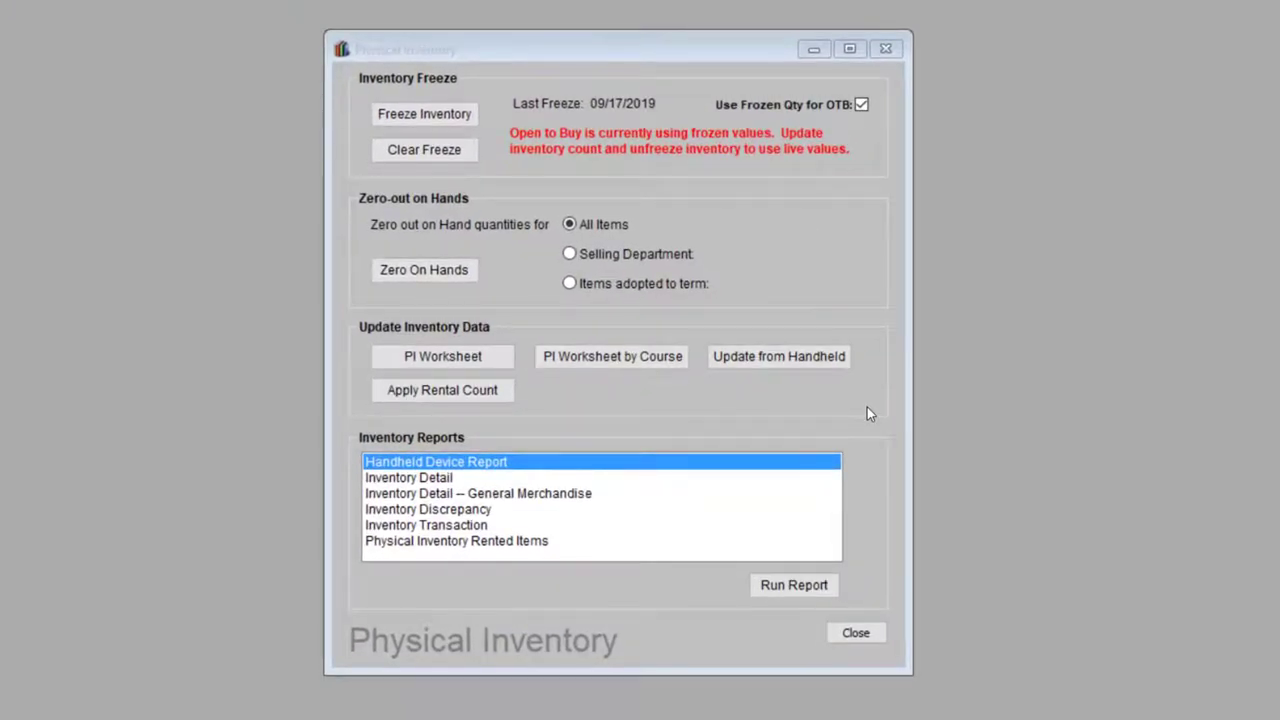
- In Booklog, load the corrected POE2.txt from the To be uploaded folder through Update from Handheld and update the inventory
click(827, 363)
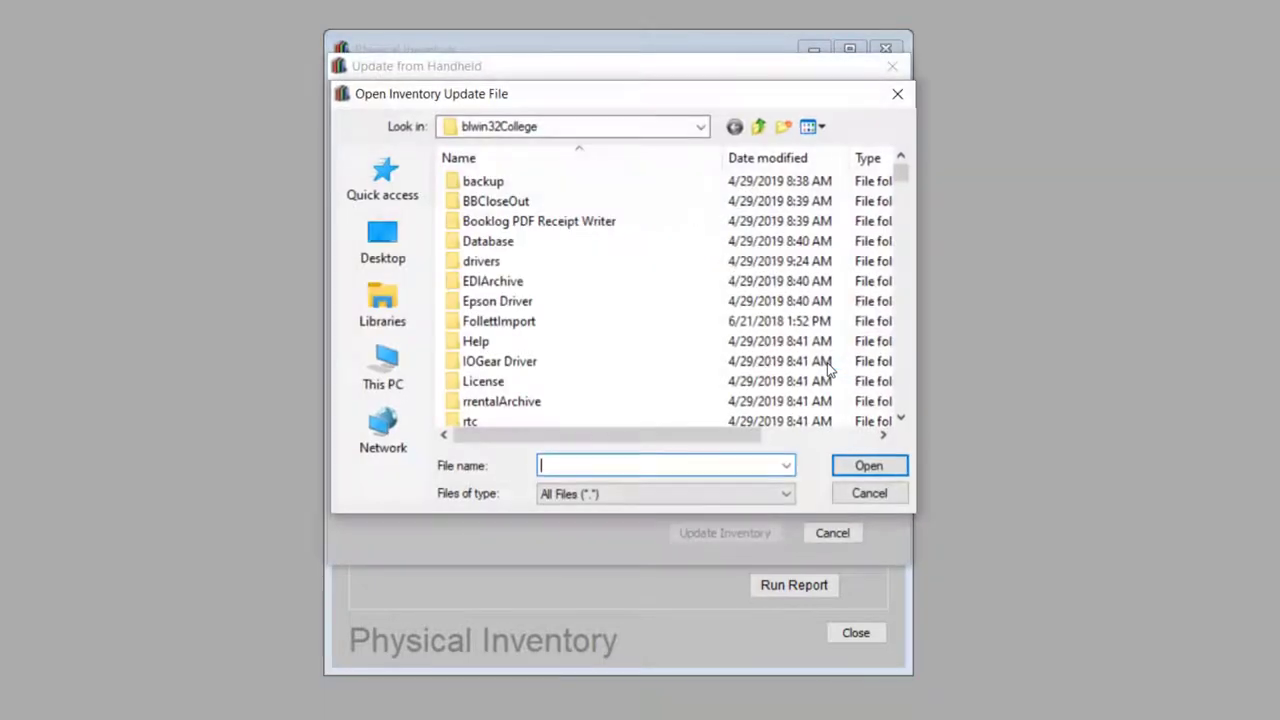
click(383, 366)
scroll(518, 377, down, 3)
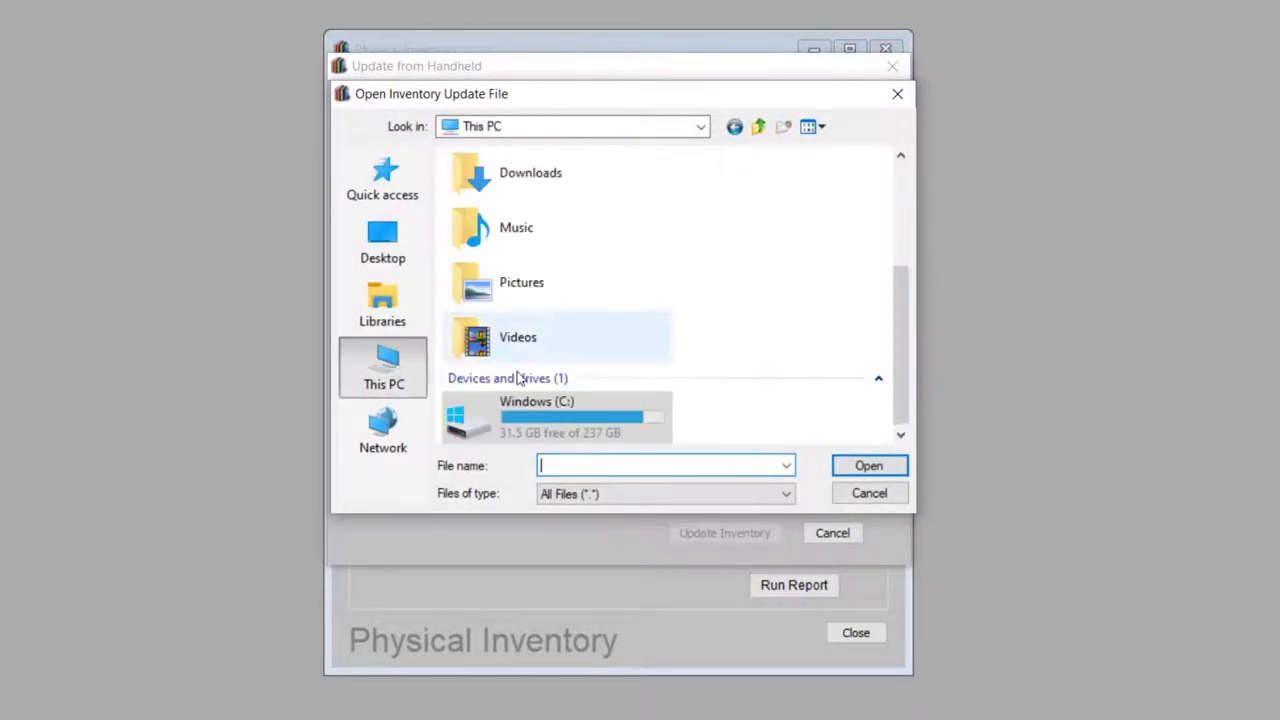
double_click(538, 412)
double_click(525, 364)
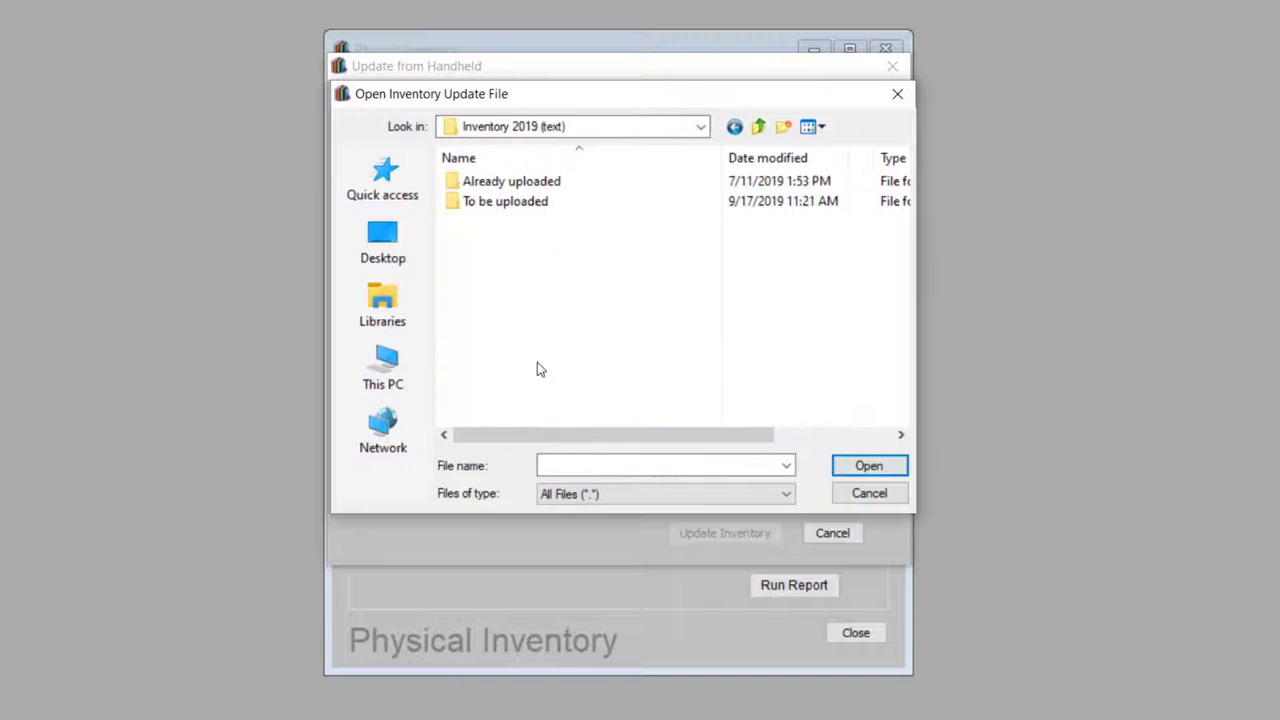
double_click(532, 204)
click(504, 203)
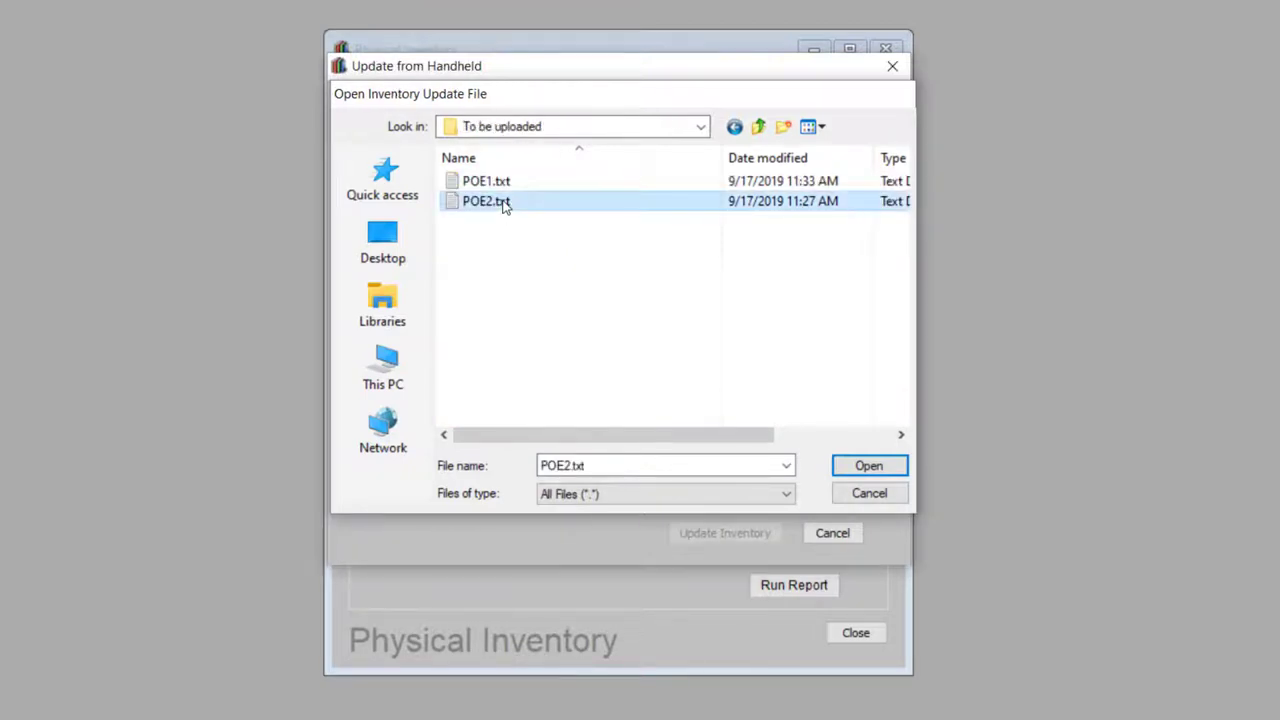
double_click(504, 203)
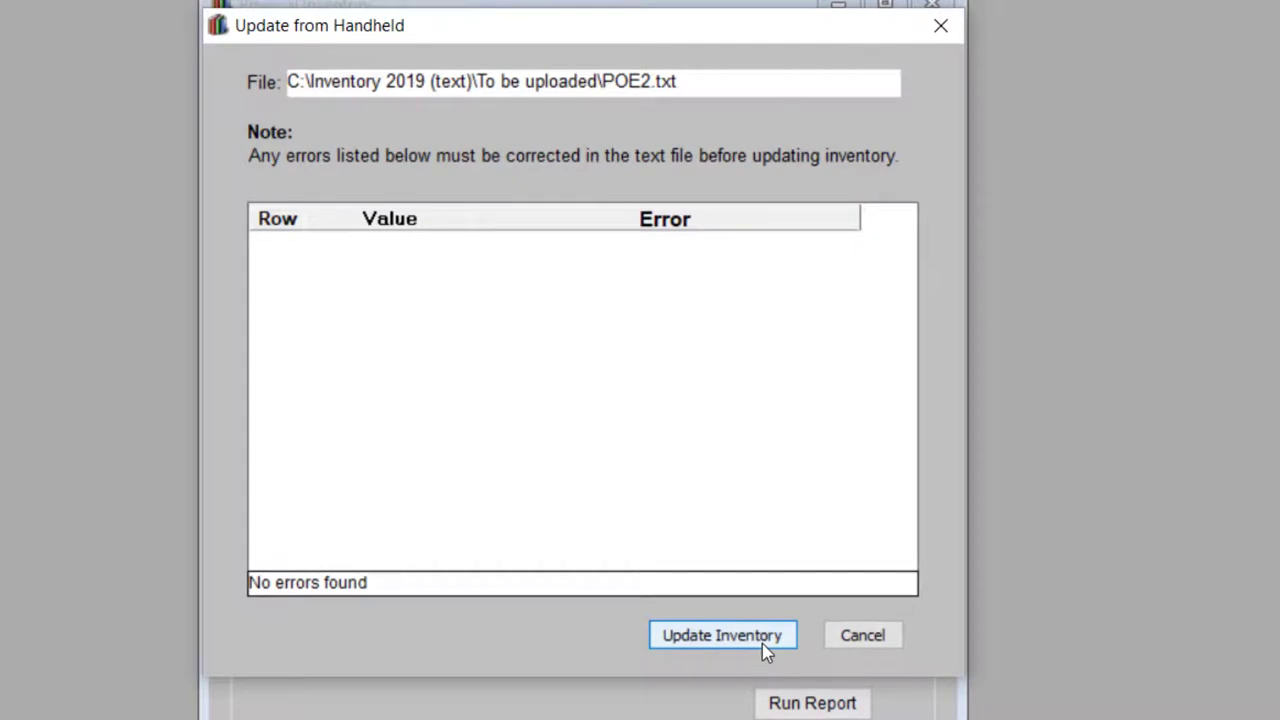
click(762, 643)
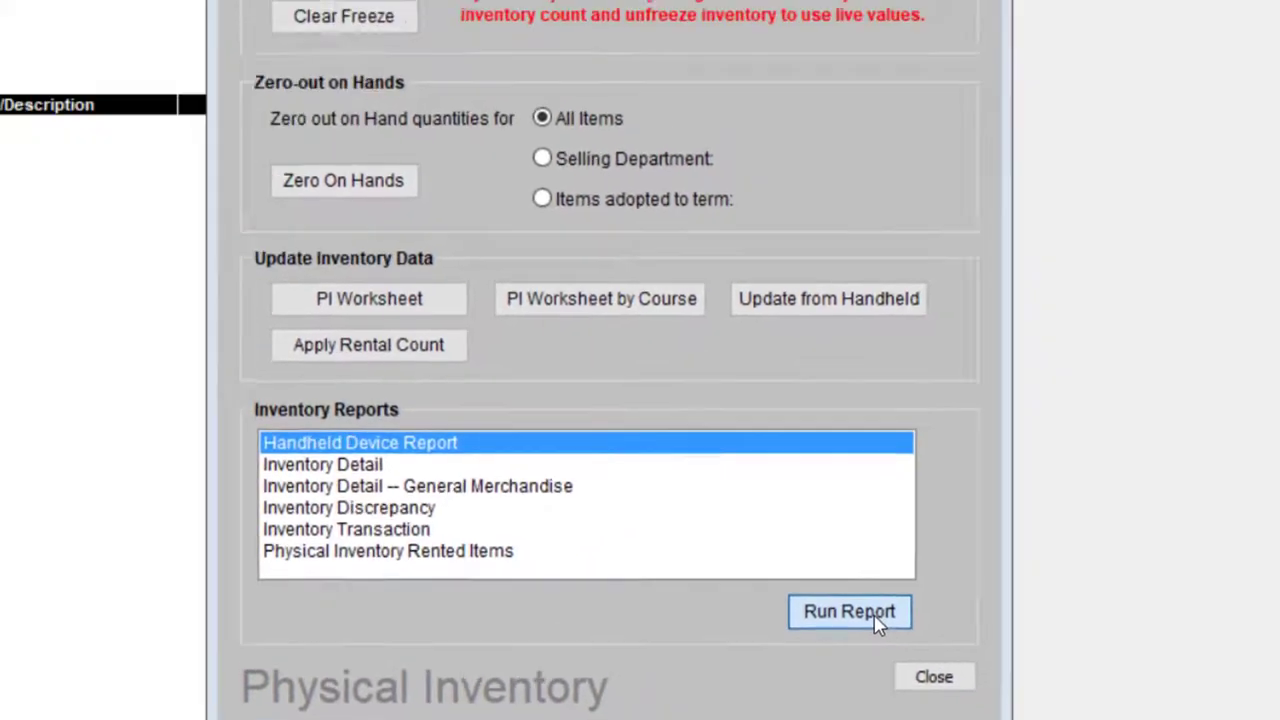
- Run the Handheld Device Report for the file POE1.txt and look through its scanned items
click(849, 612)
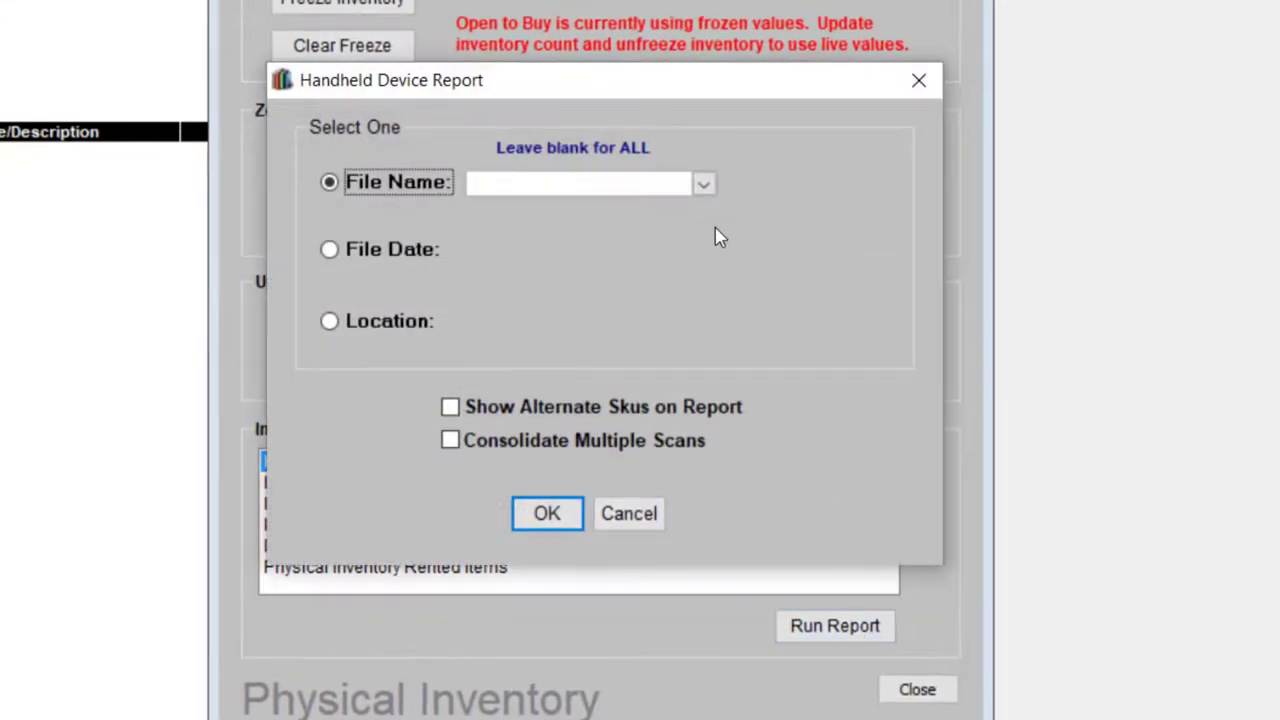
click(713, 157)
click(618, 219)
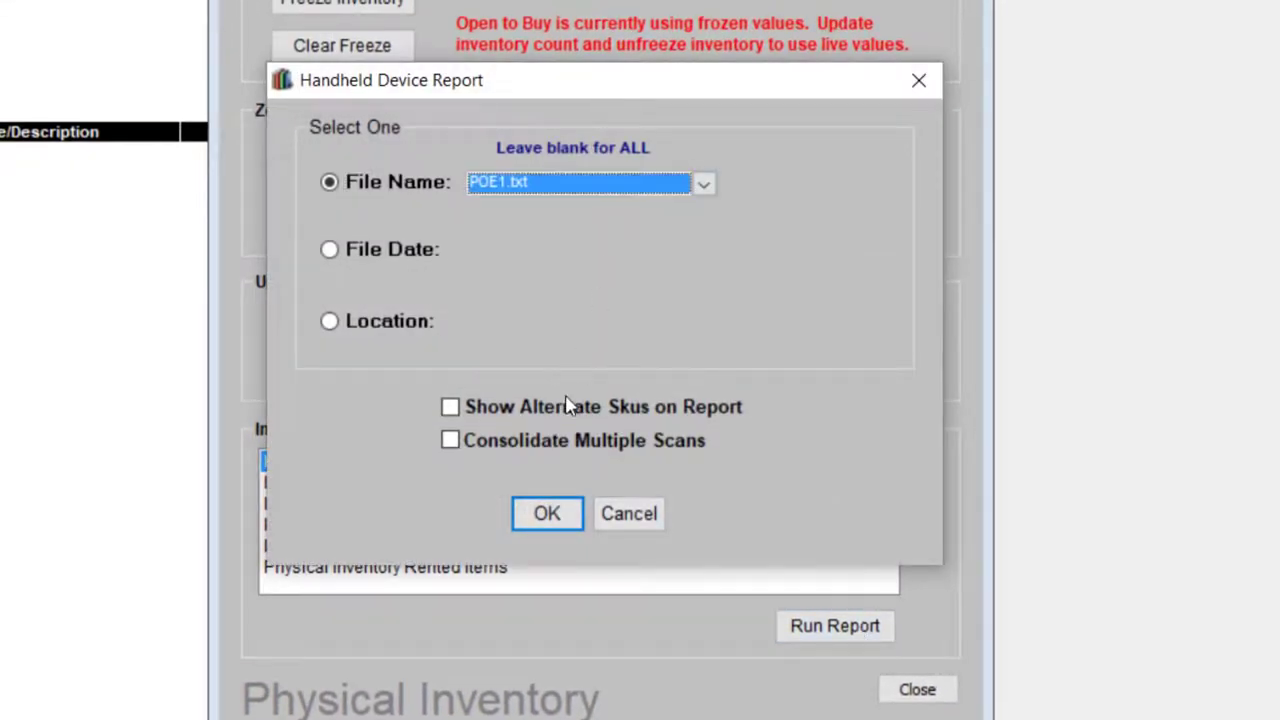
click(558, 518)
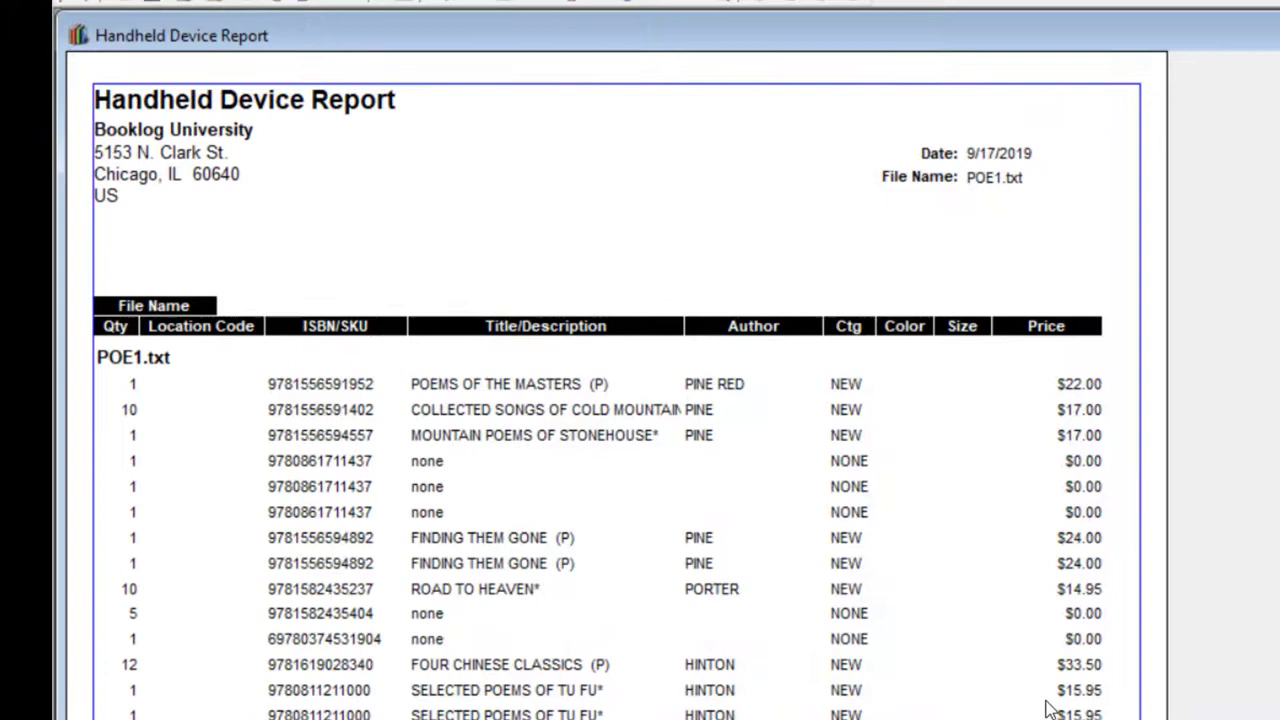
scroll(1050, 708, down, 5)
scroll(1050, 708, up, 5)
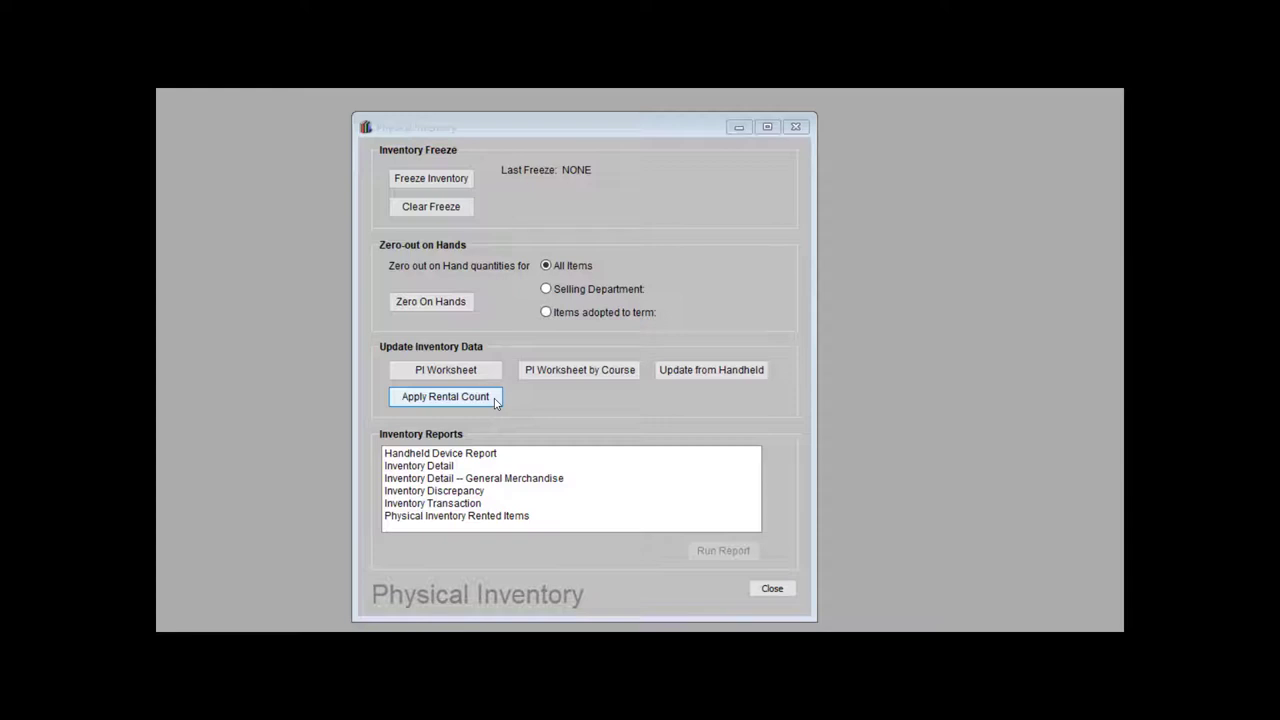
- Open Apply Rental Count and look through the selling departments and adoption terms it can be limited to
click(494, 400)
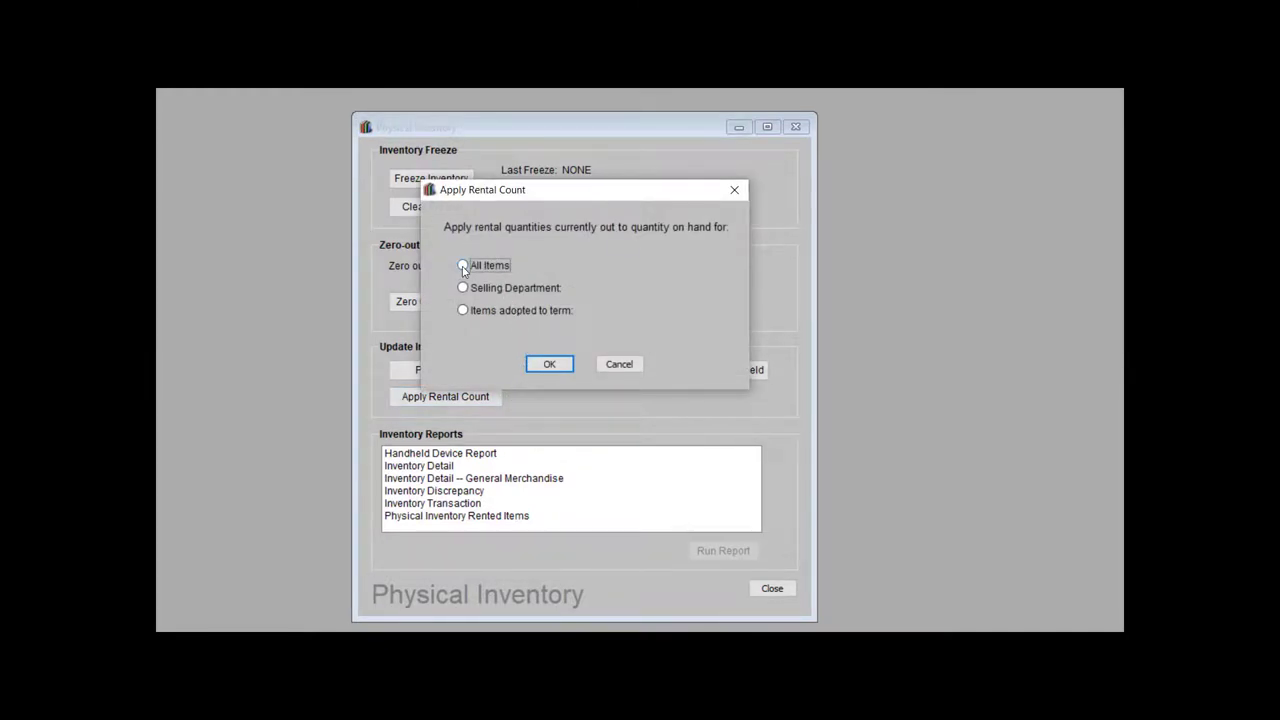
click(463, 266)
click(463, 289)
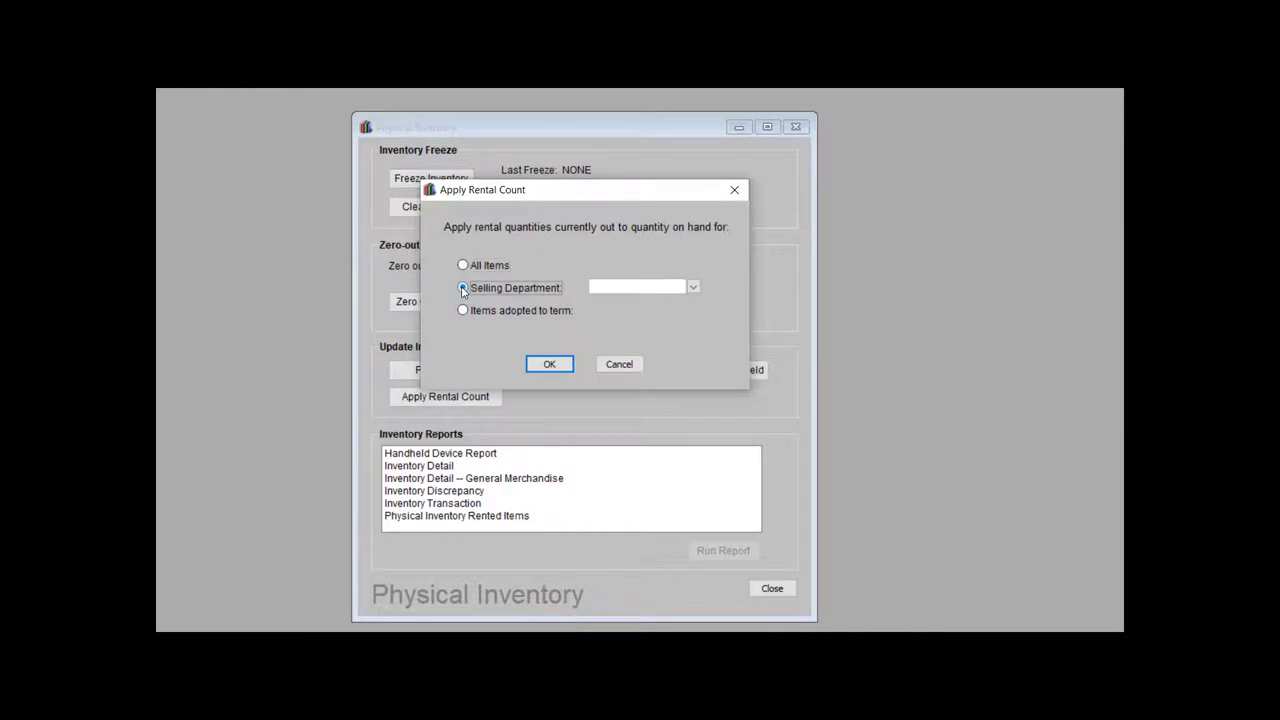
click(693, 287)
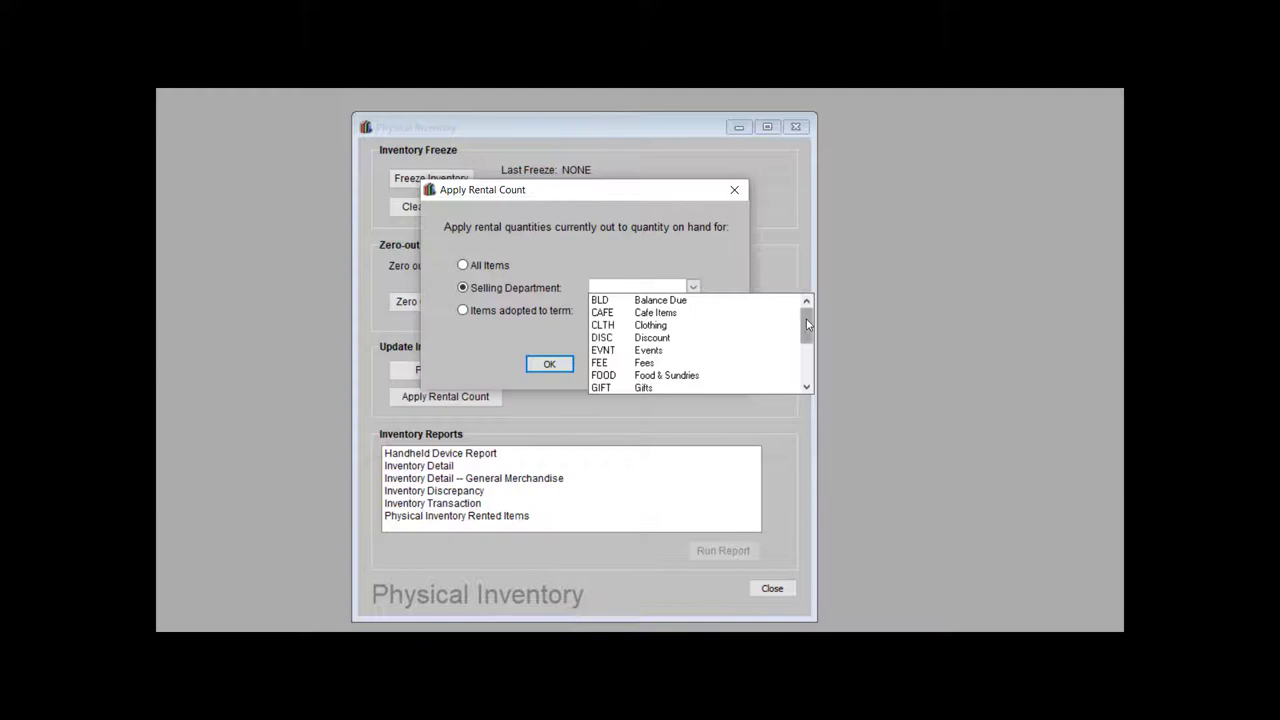
mouse_move(808, 323)
mouse_down()
mouse_move(820, 379)
mouse_move(810, 310)
mouse_up()
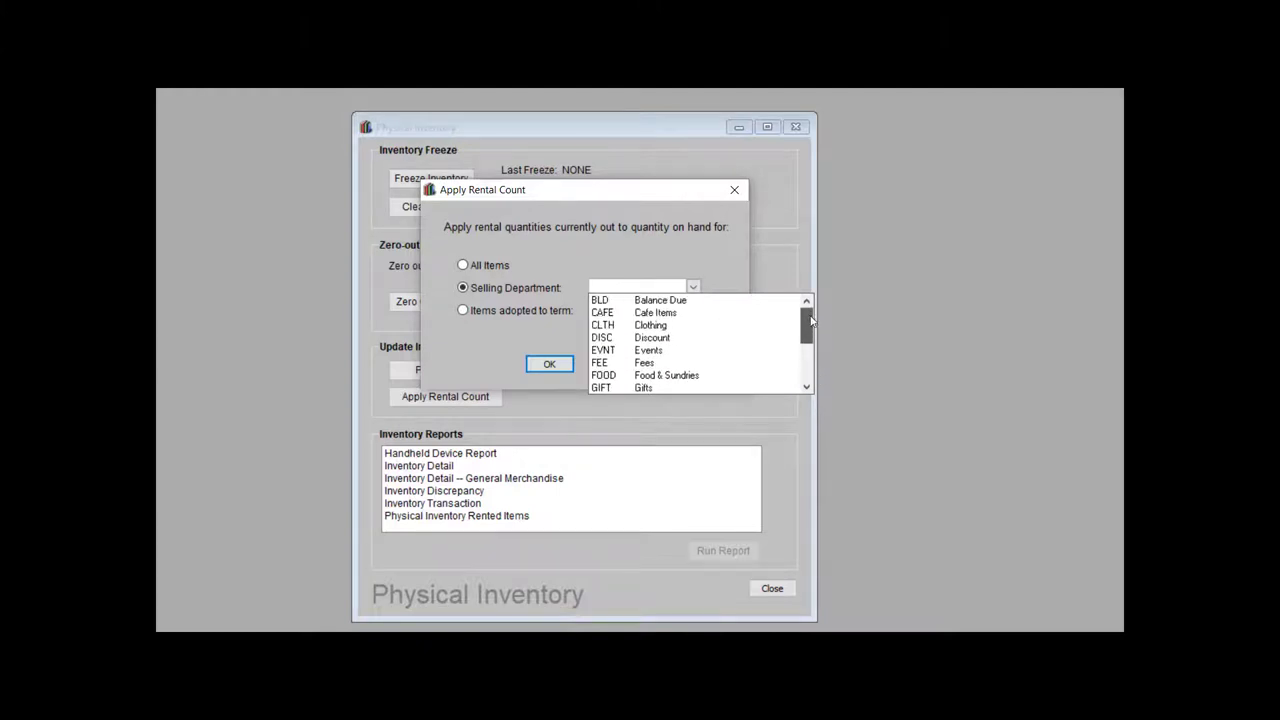
click(723, 265)
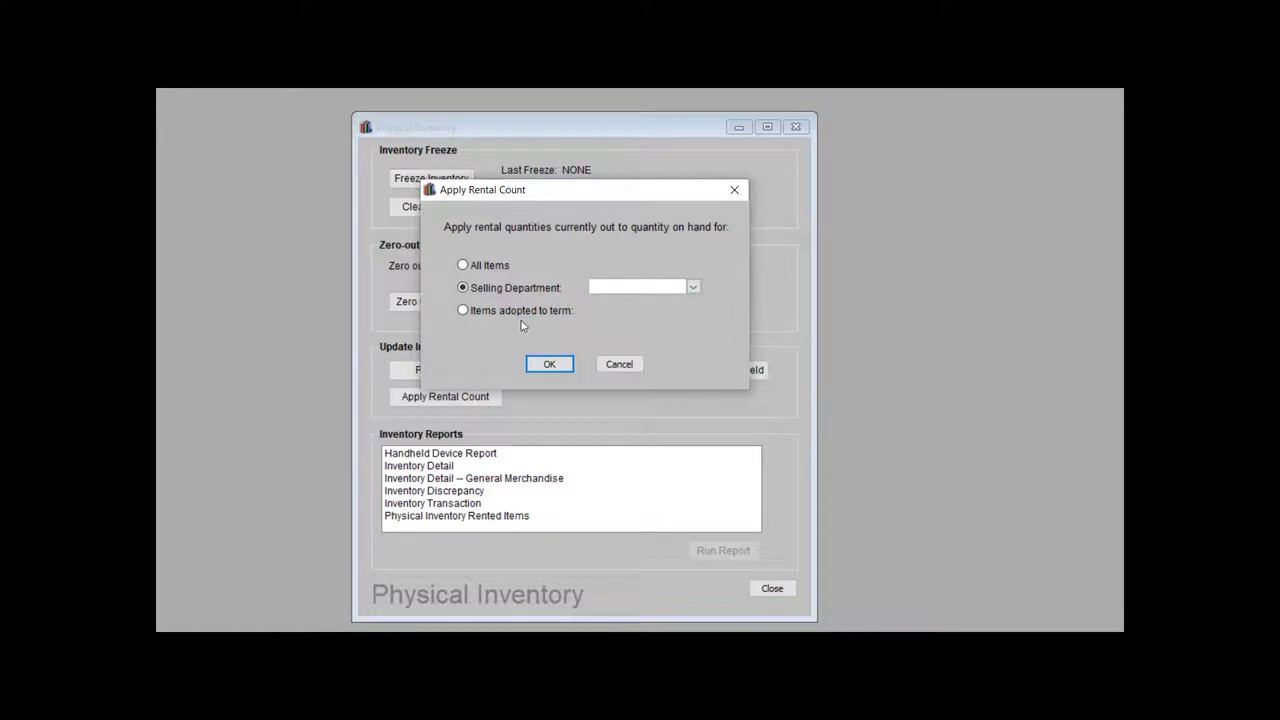
click(463, 311)
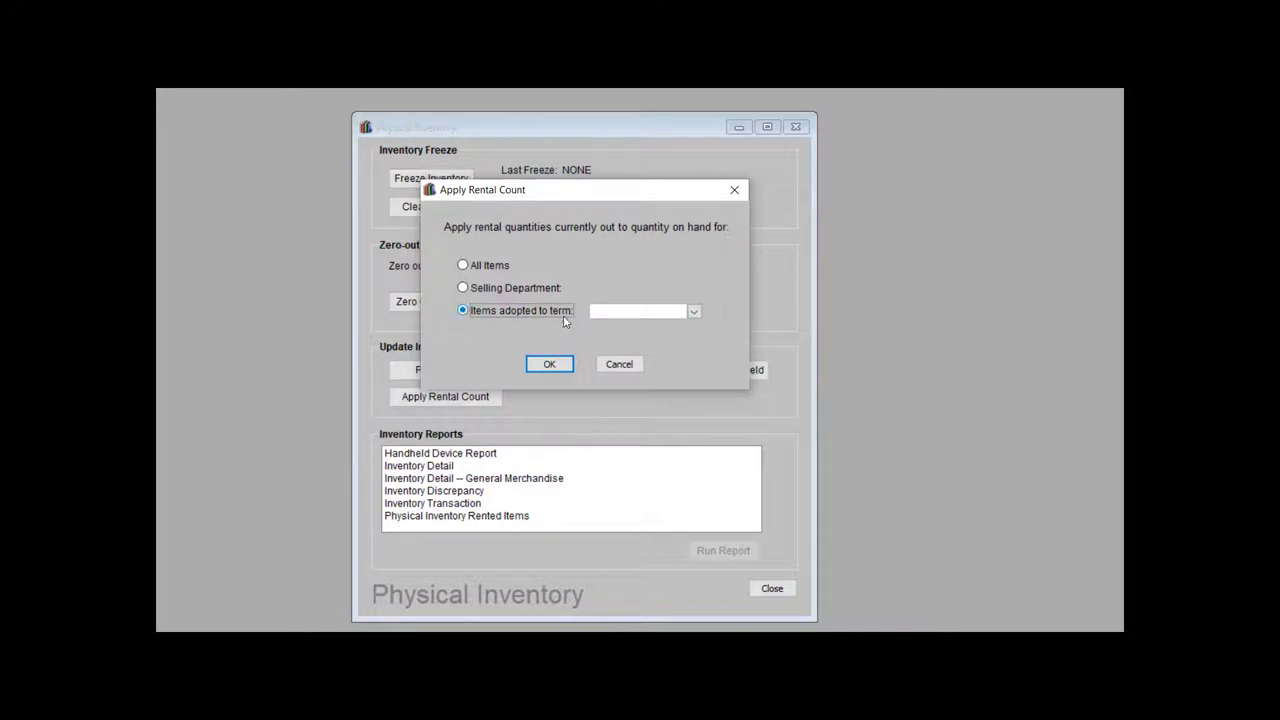
click(694, 313)
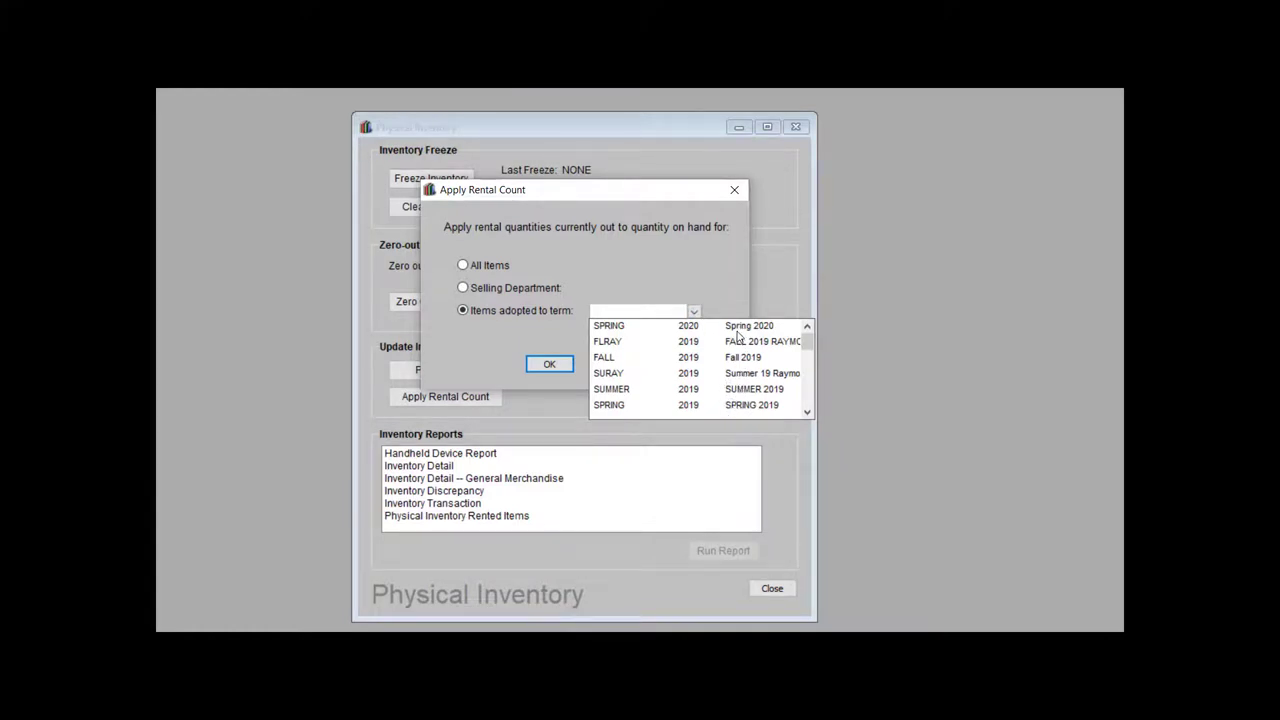
- Apply the rental quantities currently out to the quantity on hand for All Items
click(463, 266)
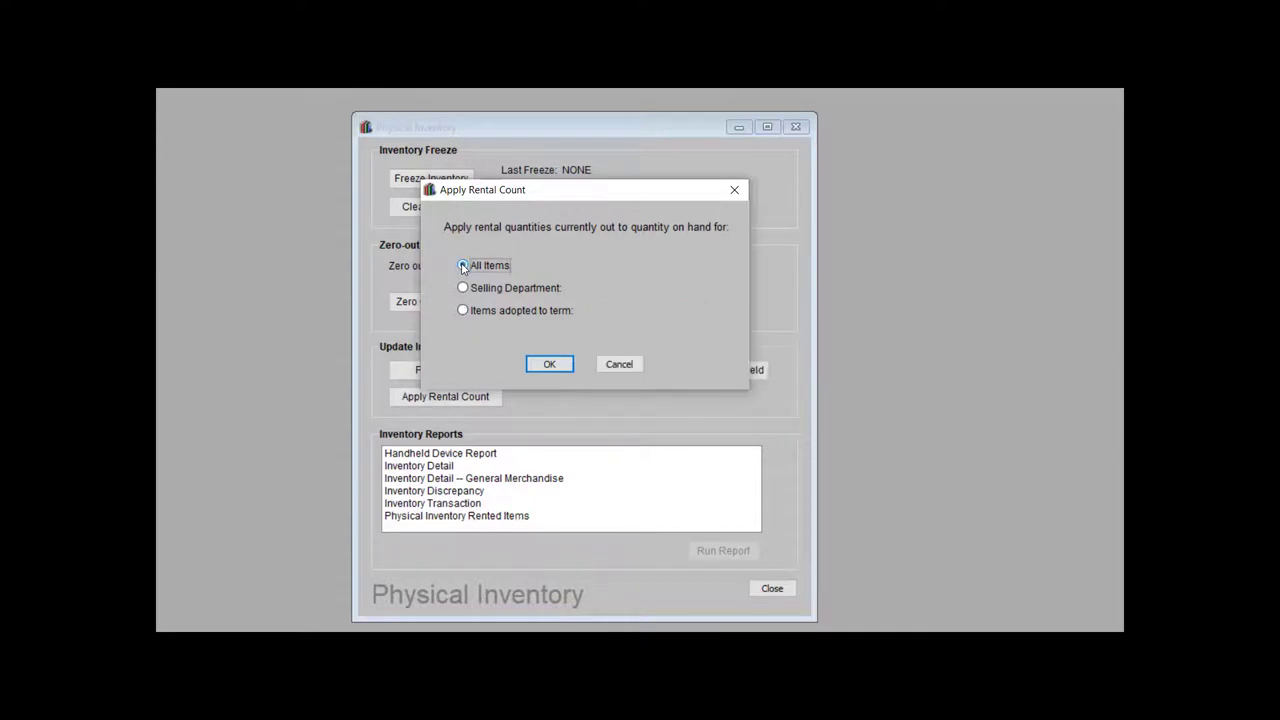
click(567, 366)
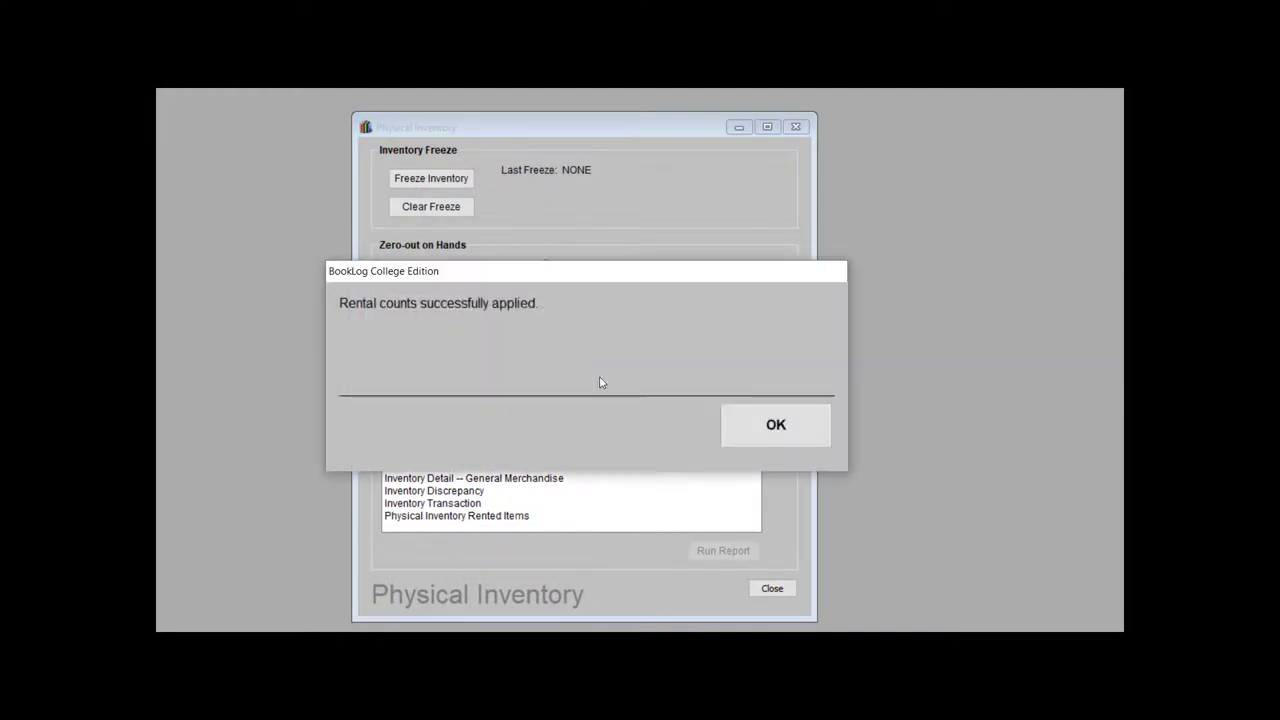
click(776, 425)
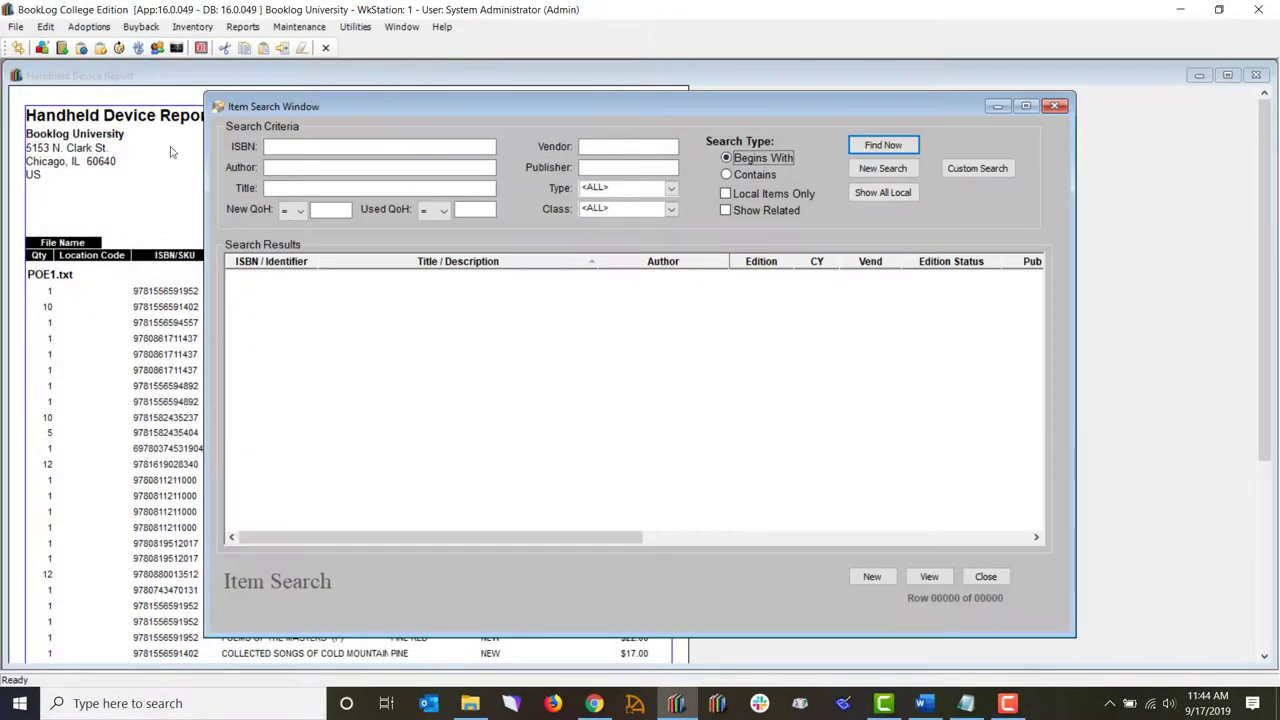
- Search the item file, limited to local items only, for the title "clouds should know me"
click(282, 188)
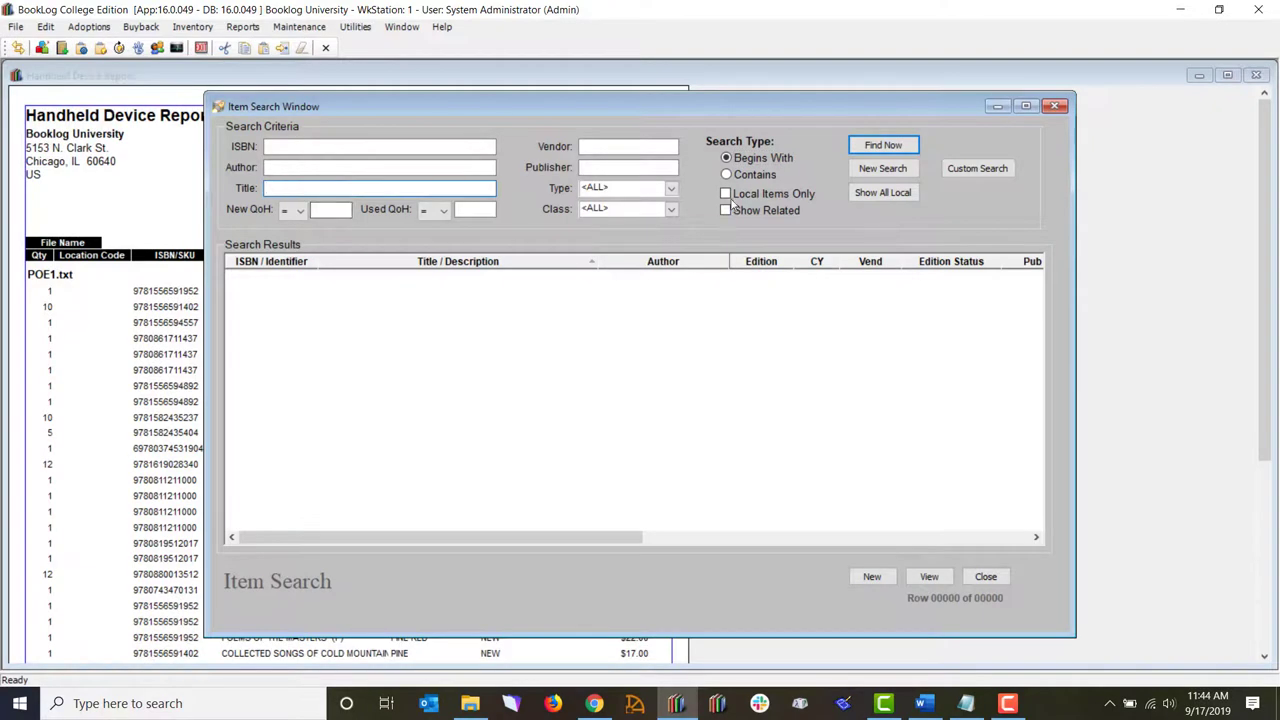
click(725, 193)
click(334, 188)
text(clouds should know me)
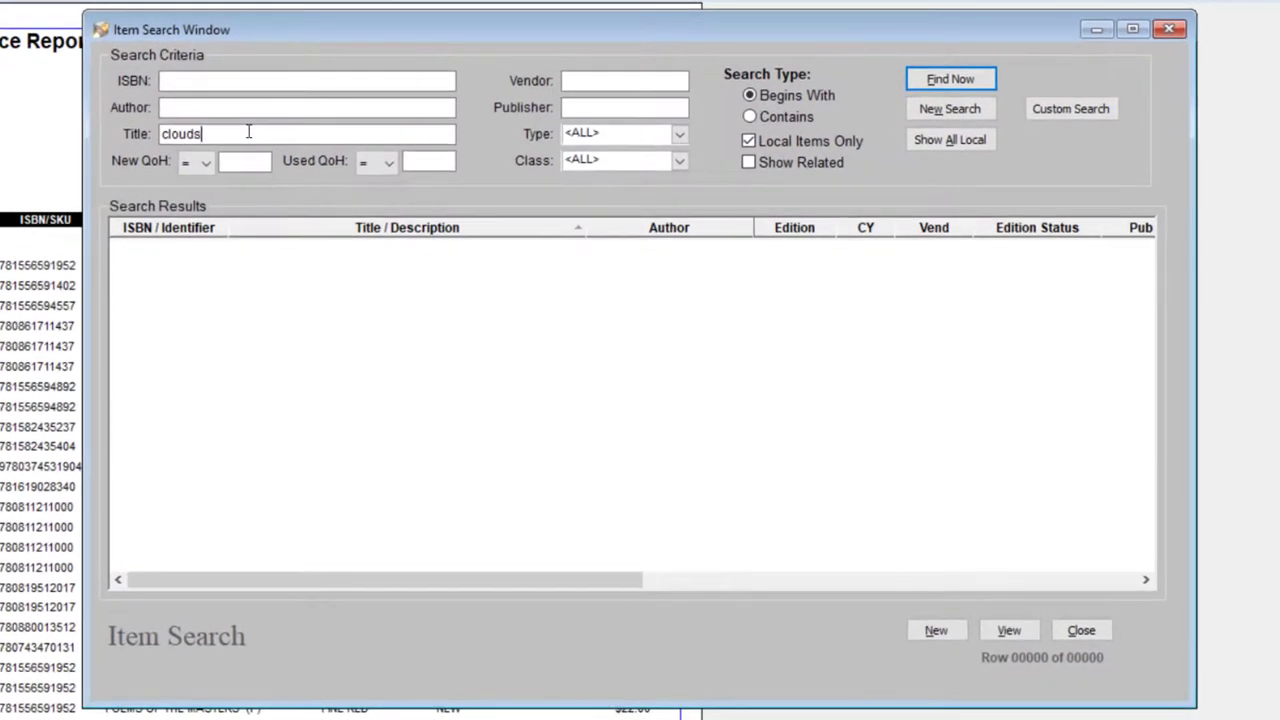
key(Return)
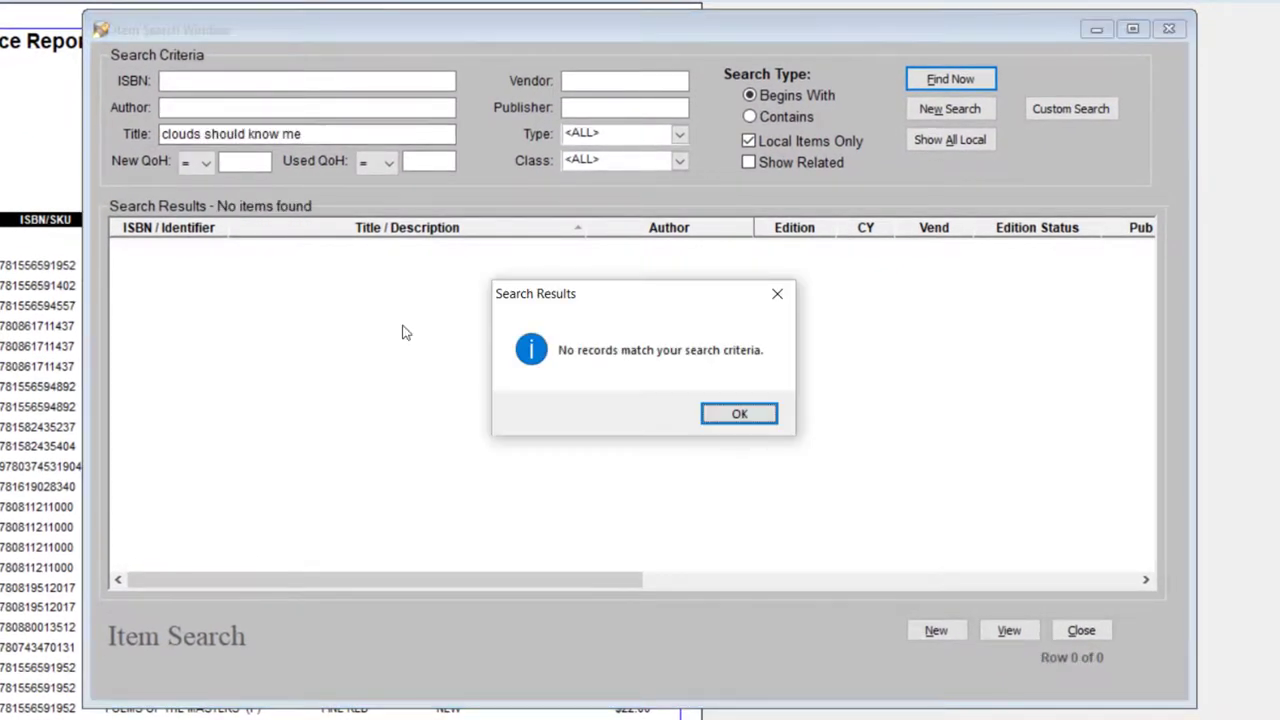
click(768, 415)
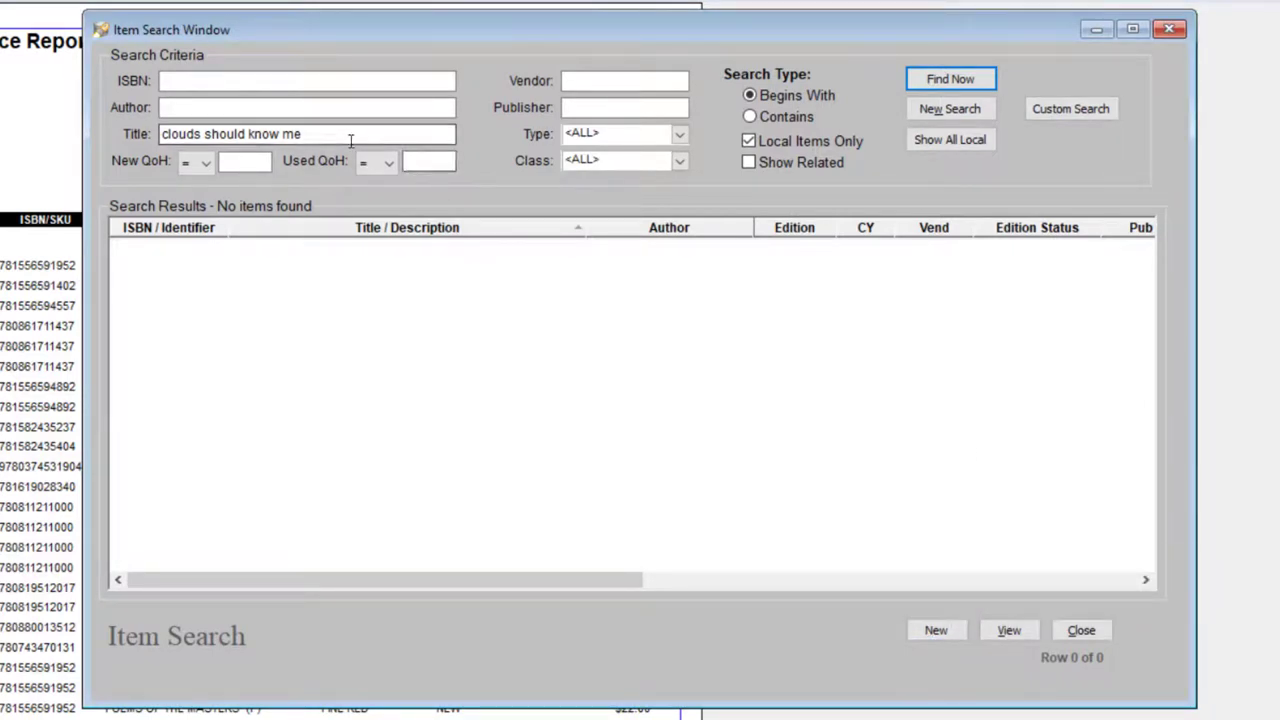
drag(302, 134, 168, 134)
key(BackSpace)
key(BackSpace)
click(224, 81)
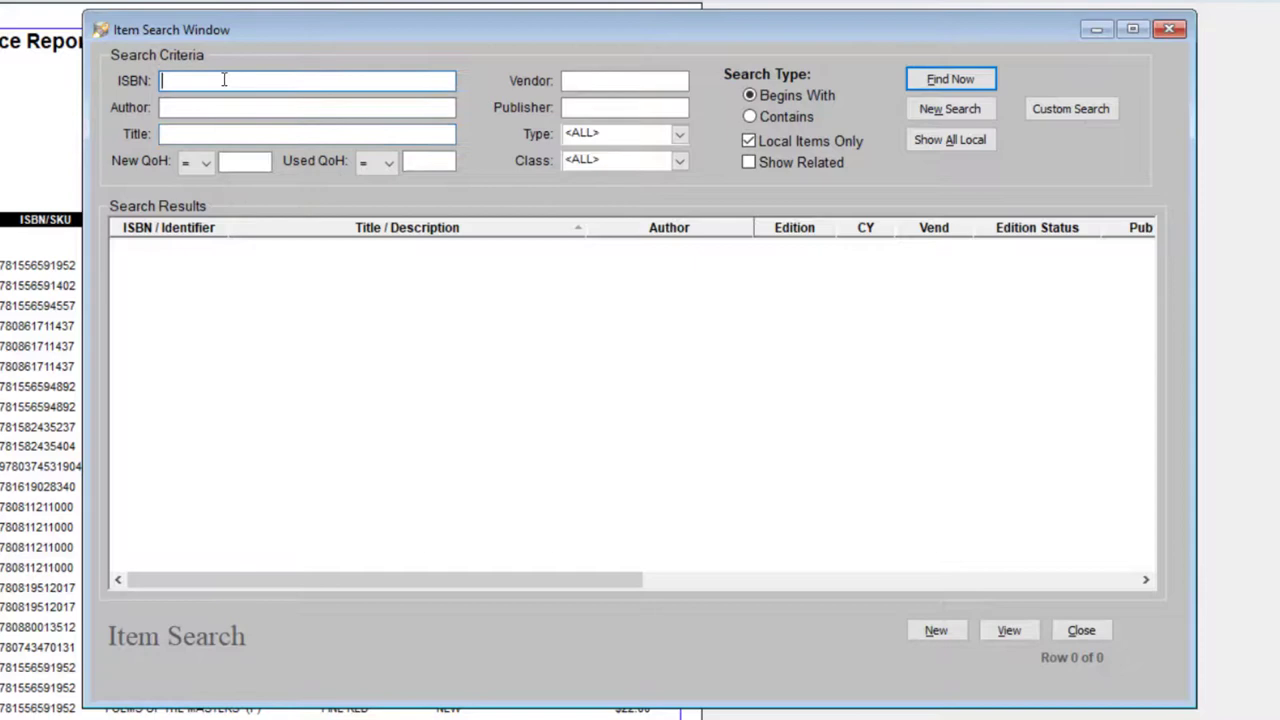
text(9780861711437)
key(Return)
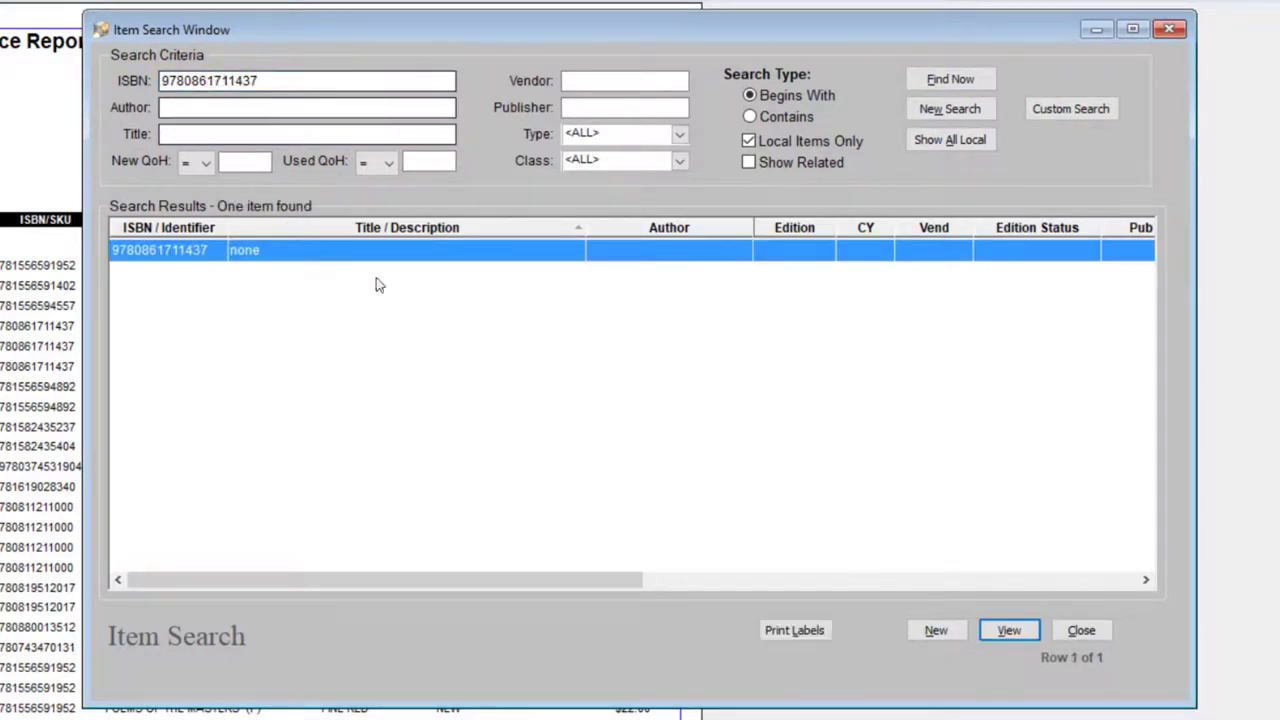
- Open the found item's record, set its title to "Clouds Should Know Me By Now" and enter PINE as the author
click(1016, 632)
double_click(658, 88)
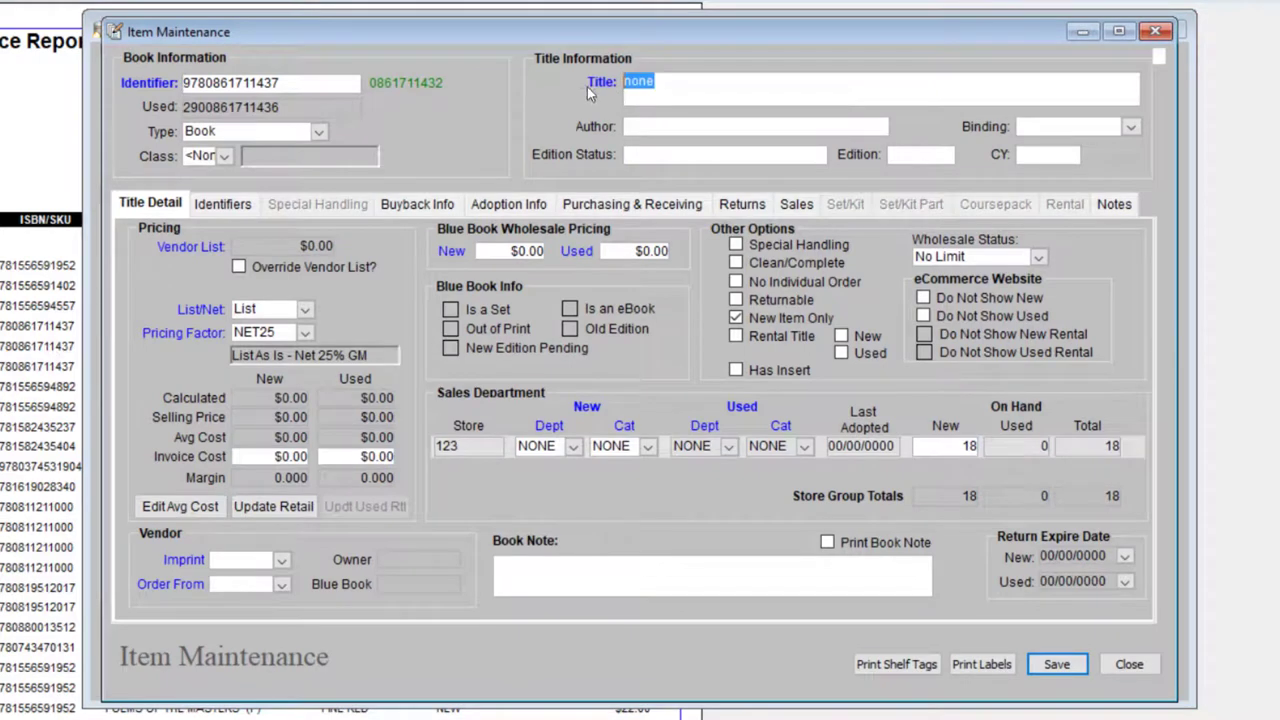
text(Clouds Should Know Me By Now)
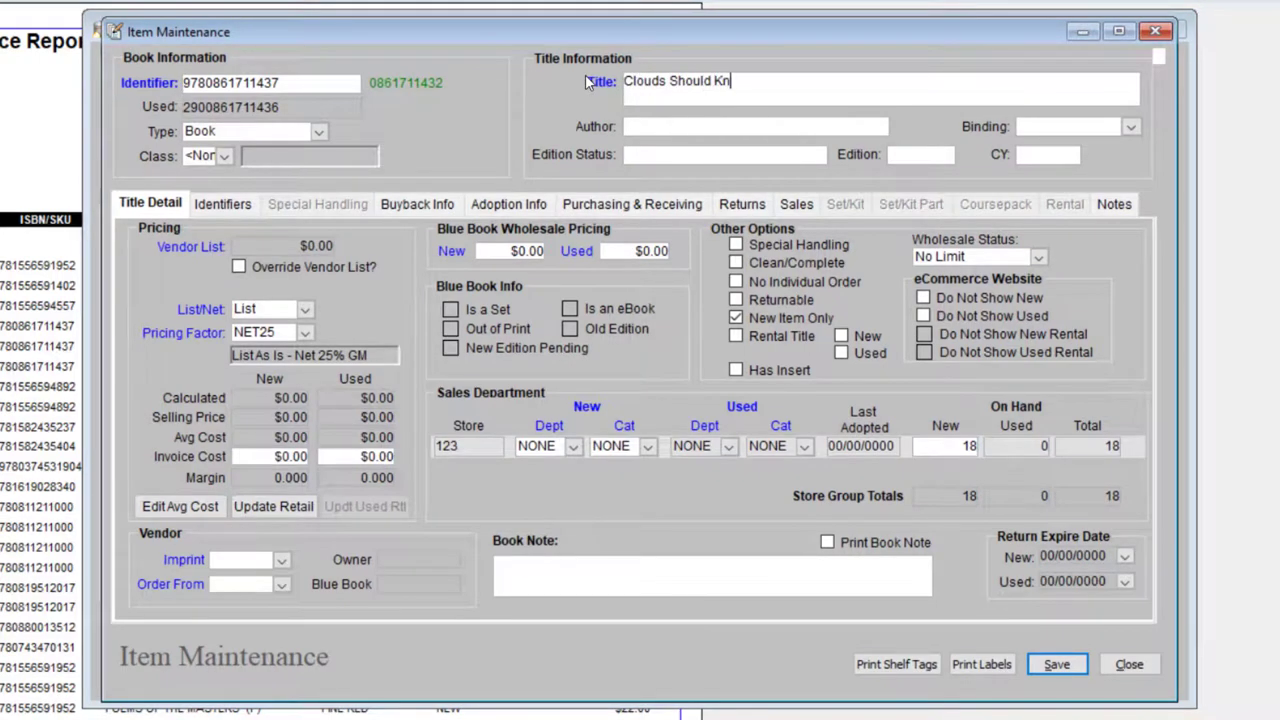
click(713, 130)
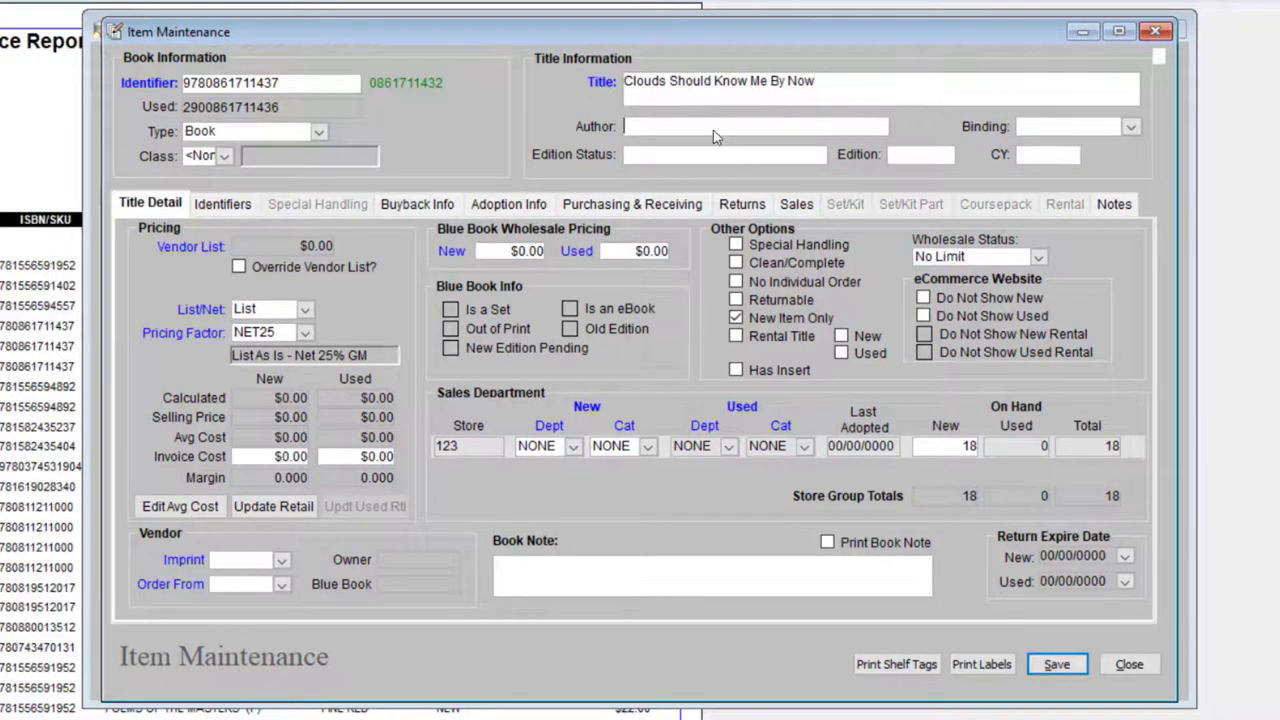
text(PINE)
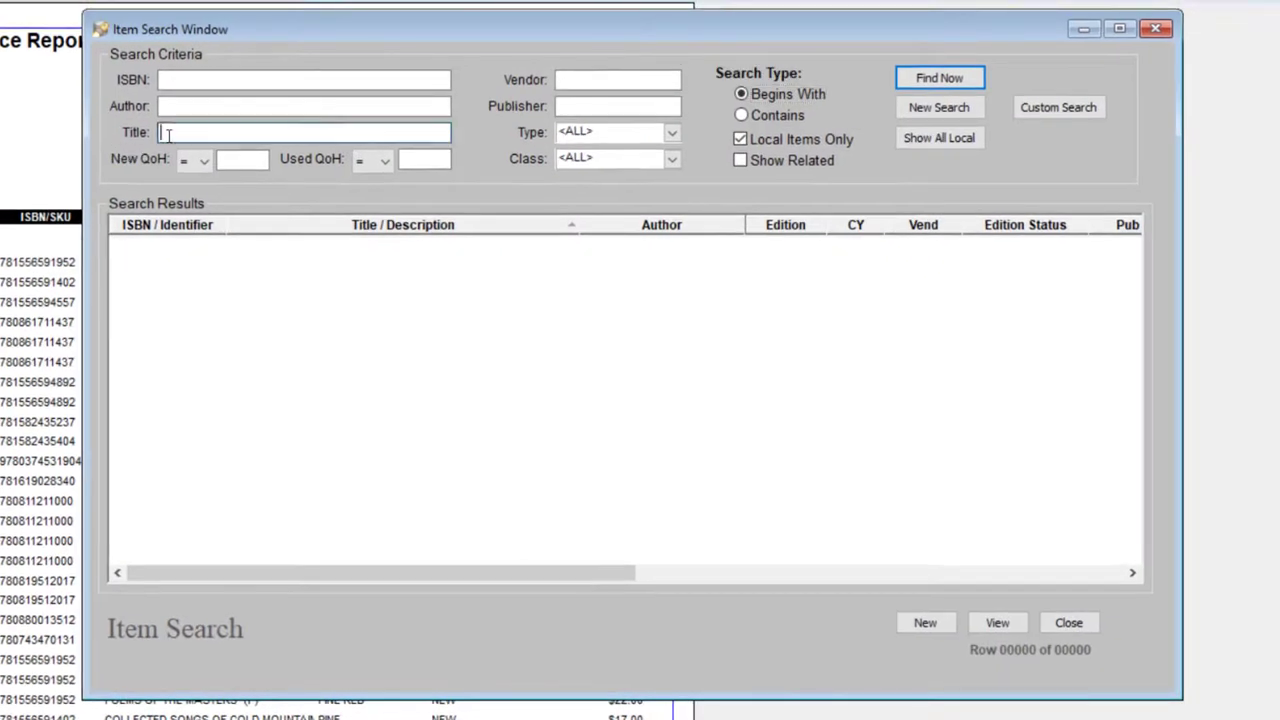
- Search the local items for the title "country music" and move the search window away from the report behind it
text(ountry)
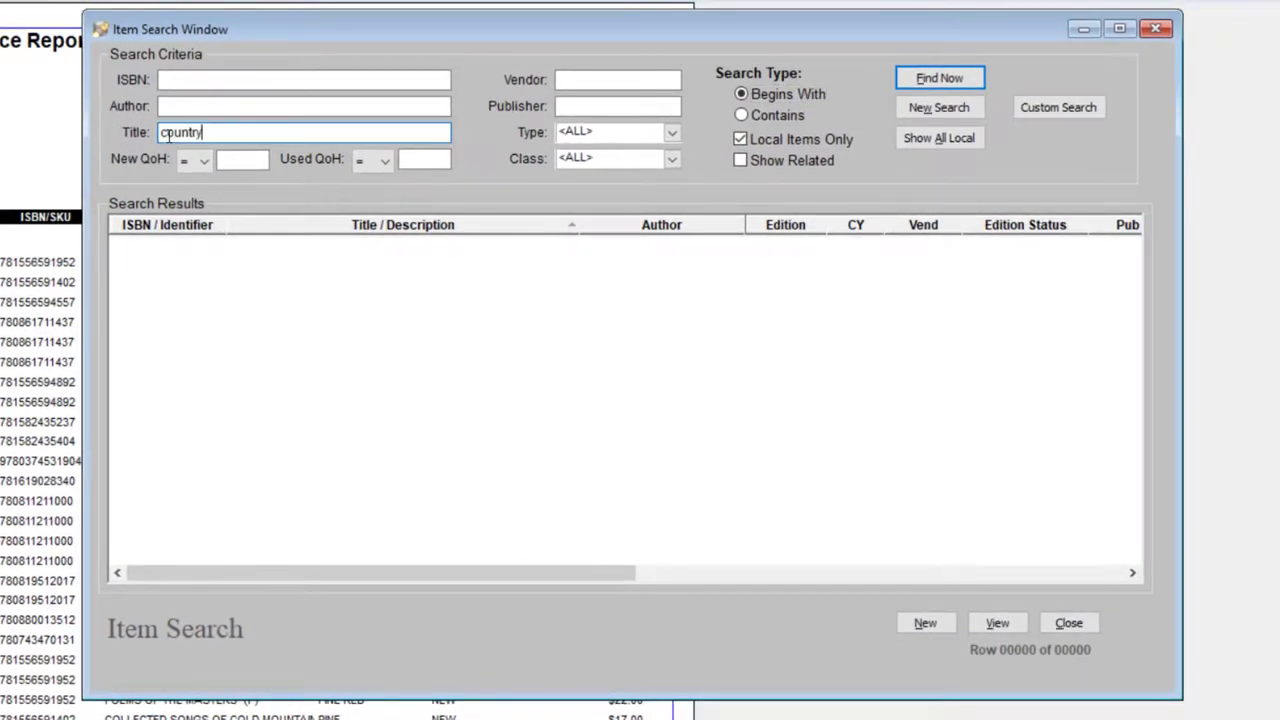
text( music)
key(Return)
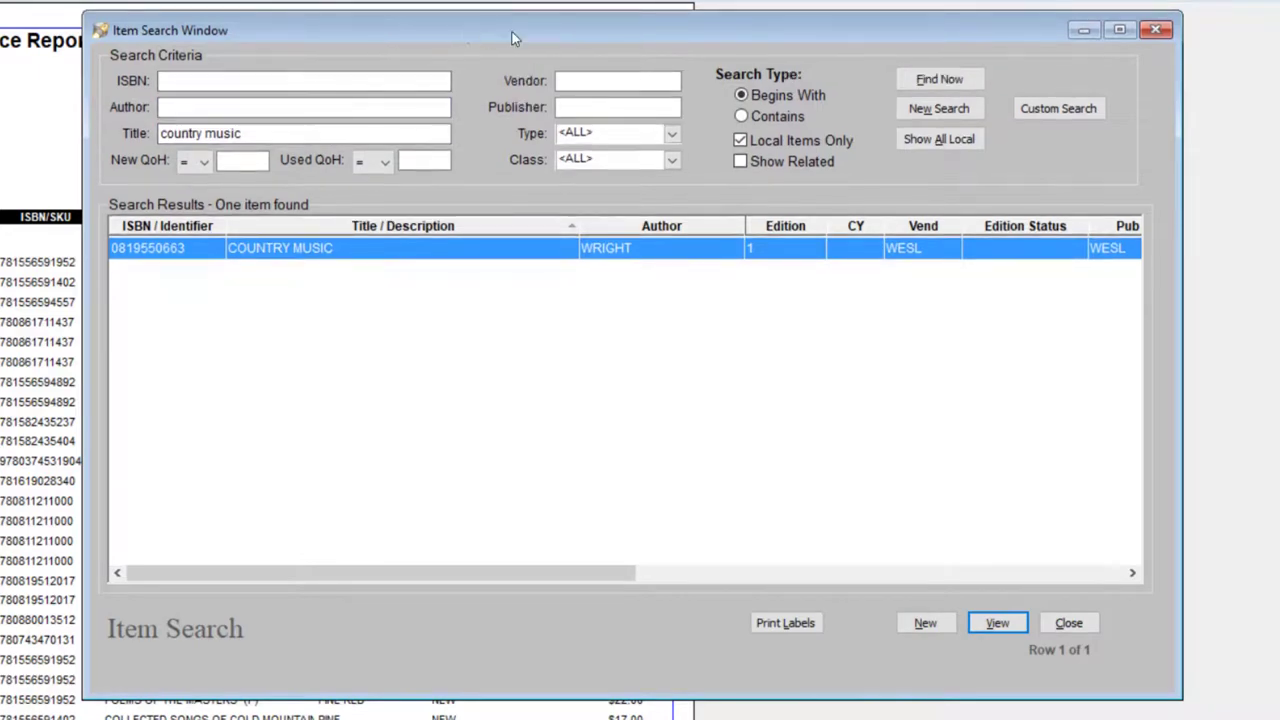
drag(462, 29, 461, 358)
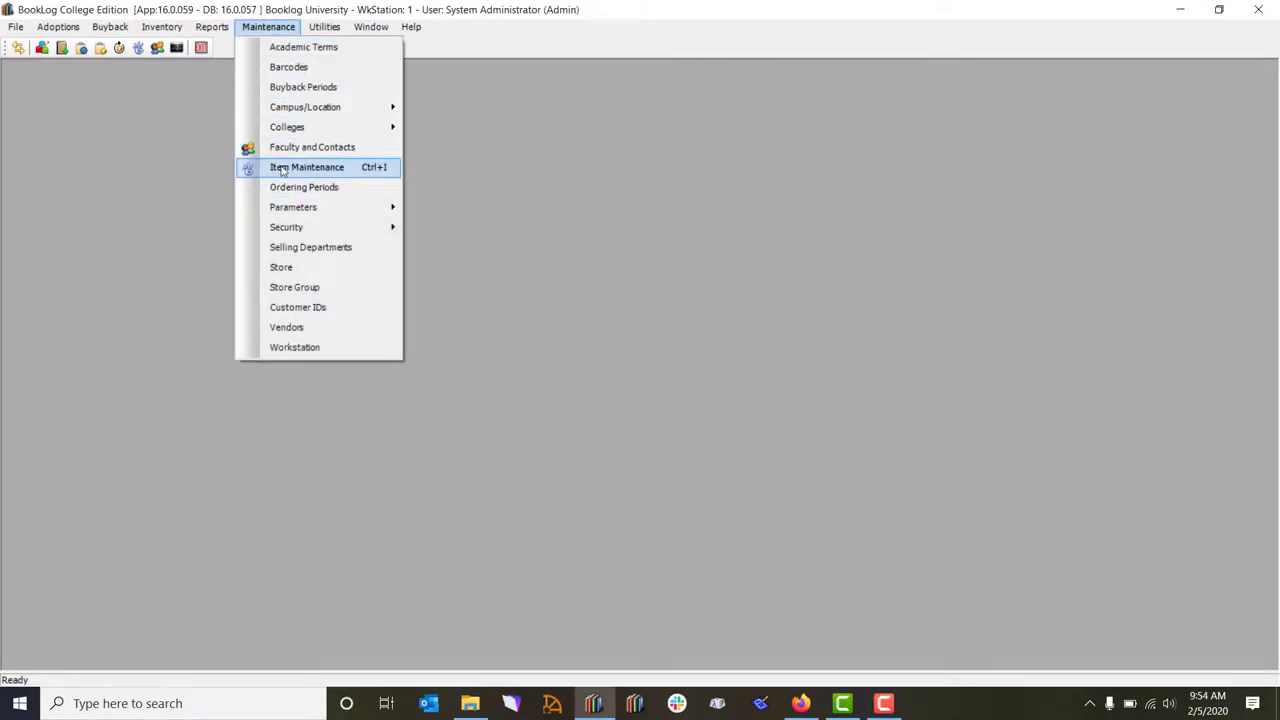
- Open Item Maintenance and search the local items for titles containing "none"
click(283, 167)
click(281, 187)
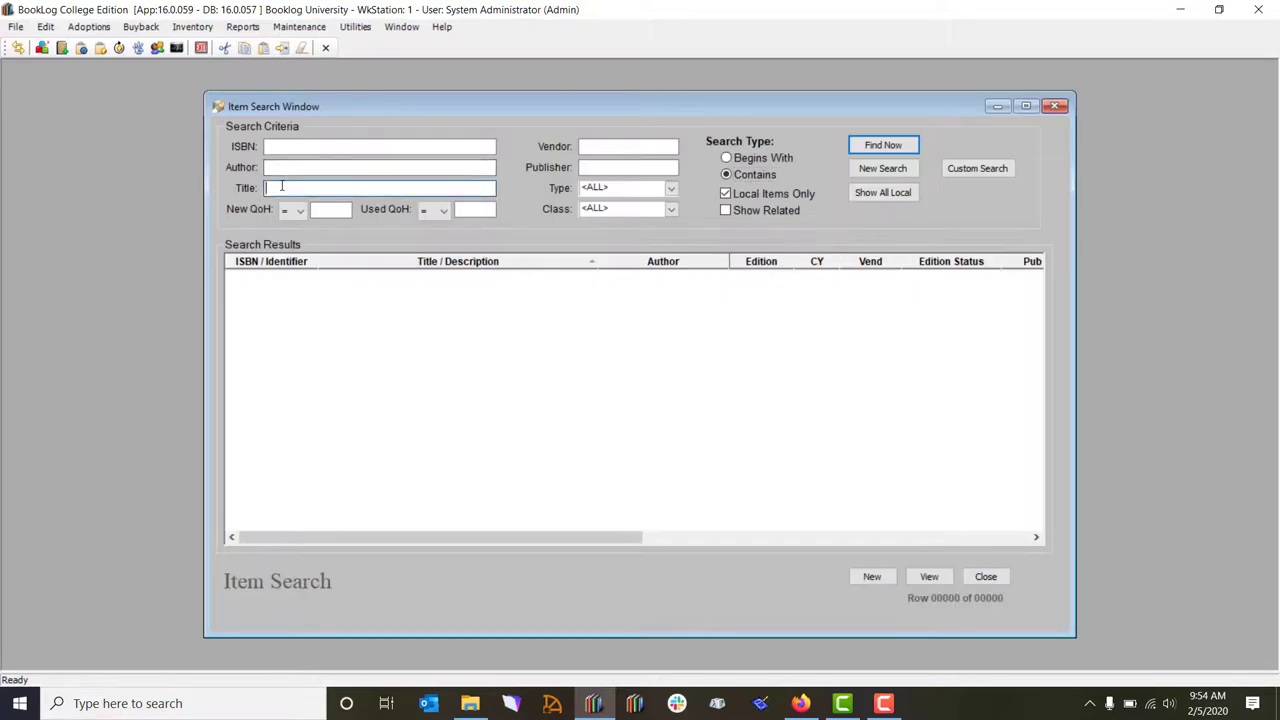
text(none)
key(Return)
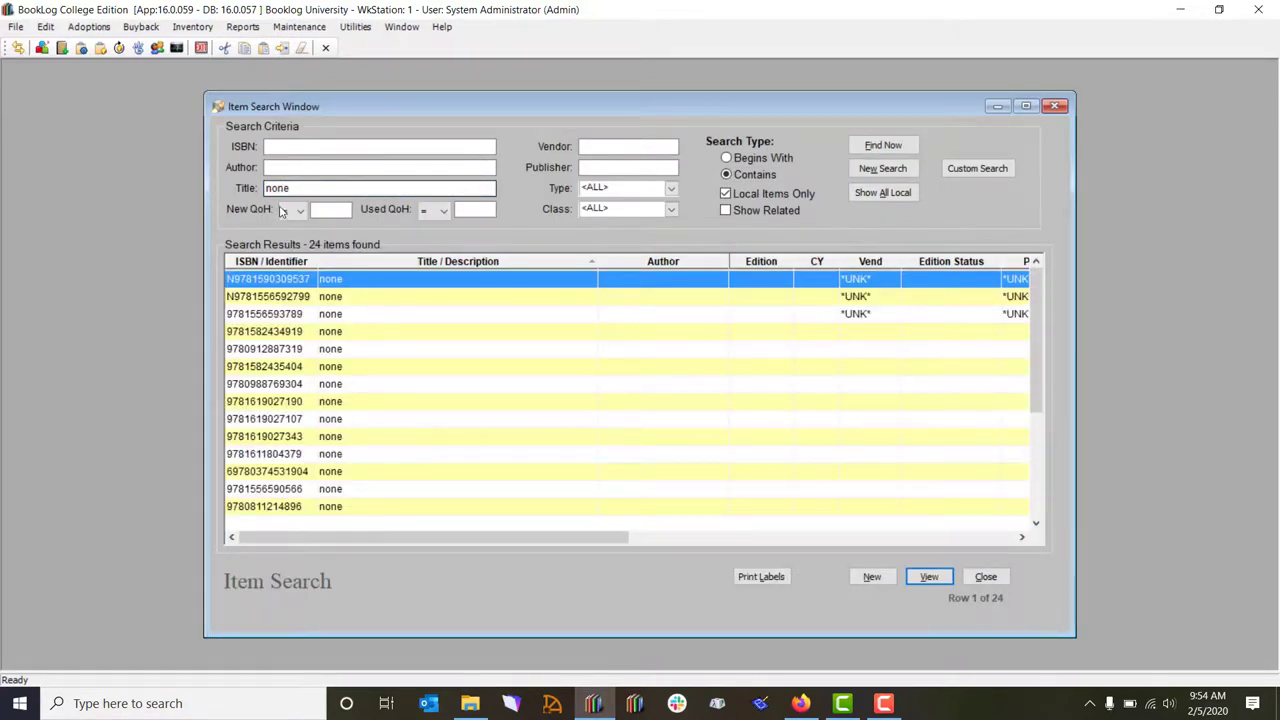
click(274, 316)
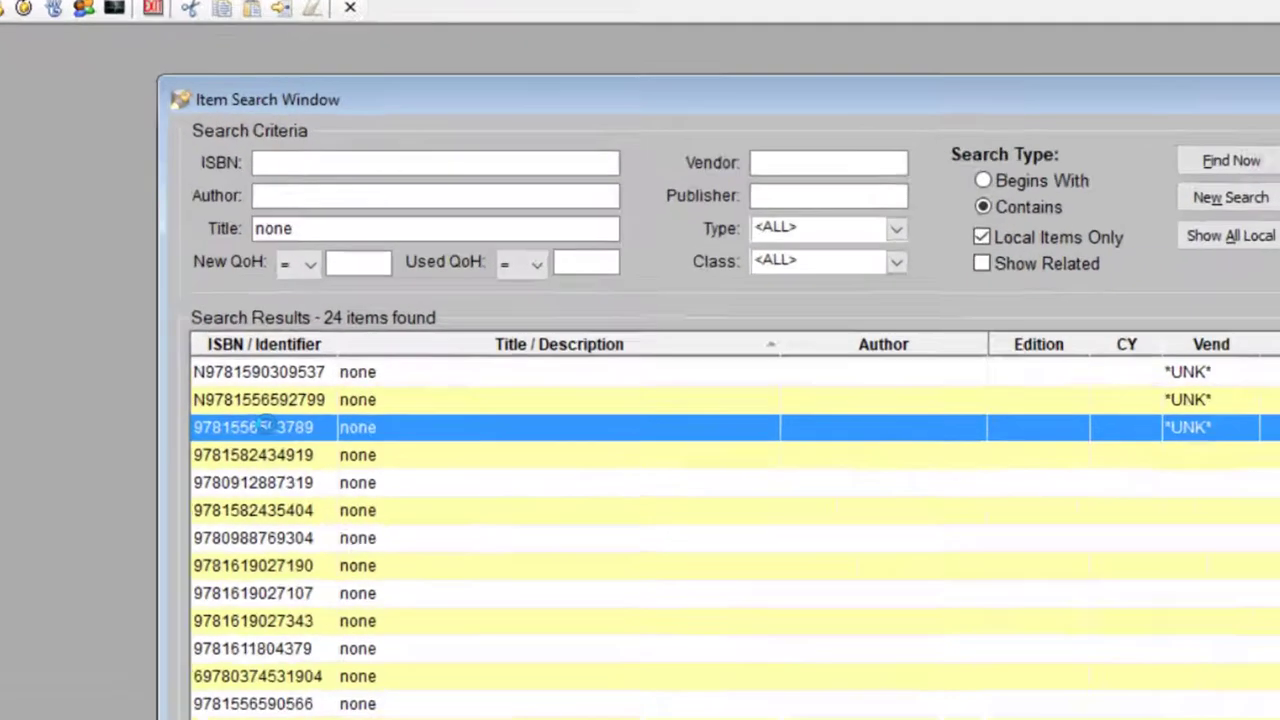
key(Return)
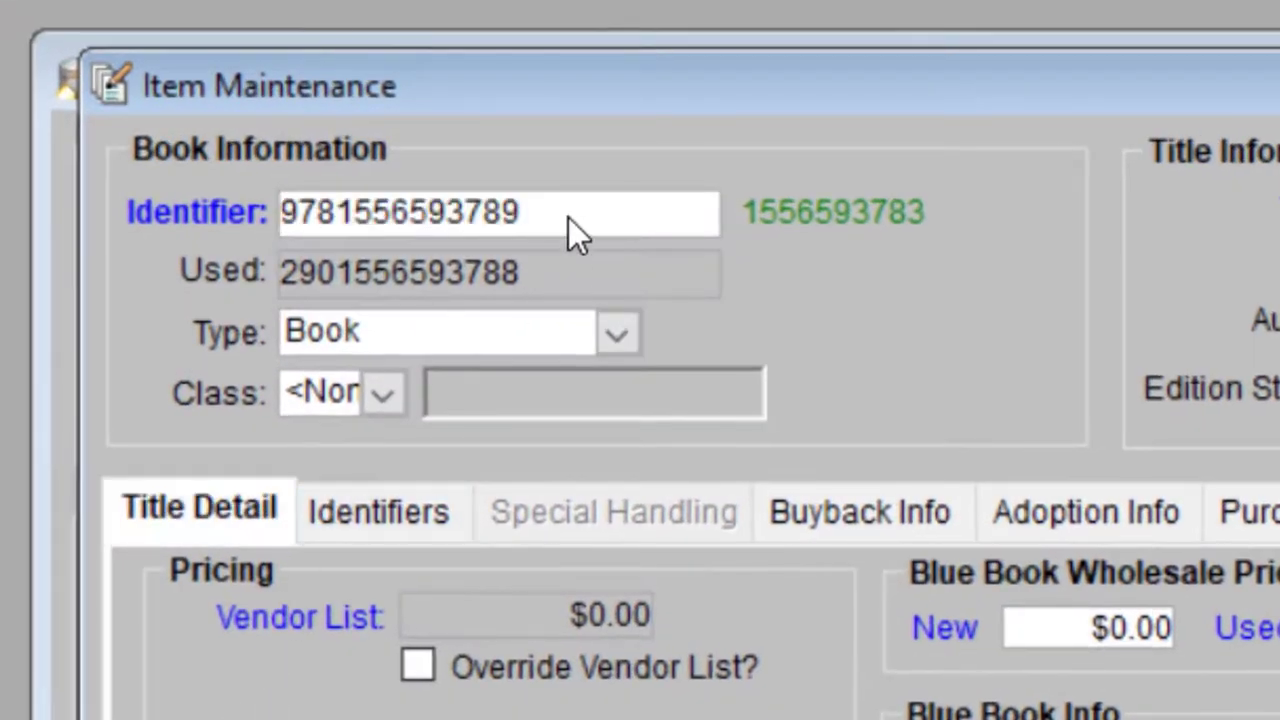
drag(517, 222, 260, 240)
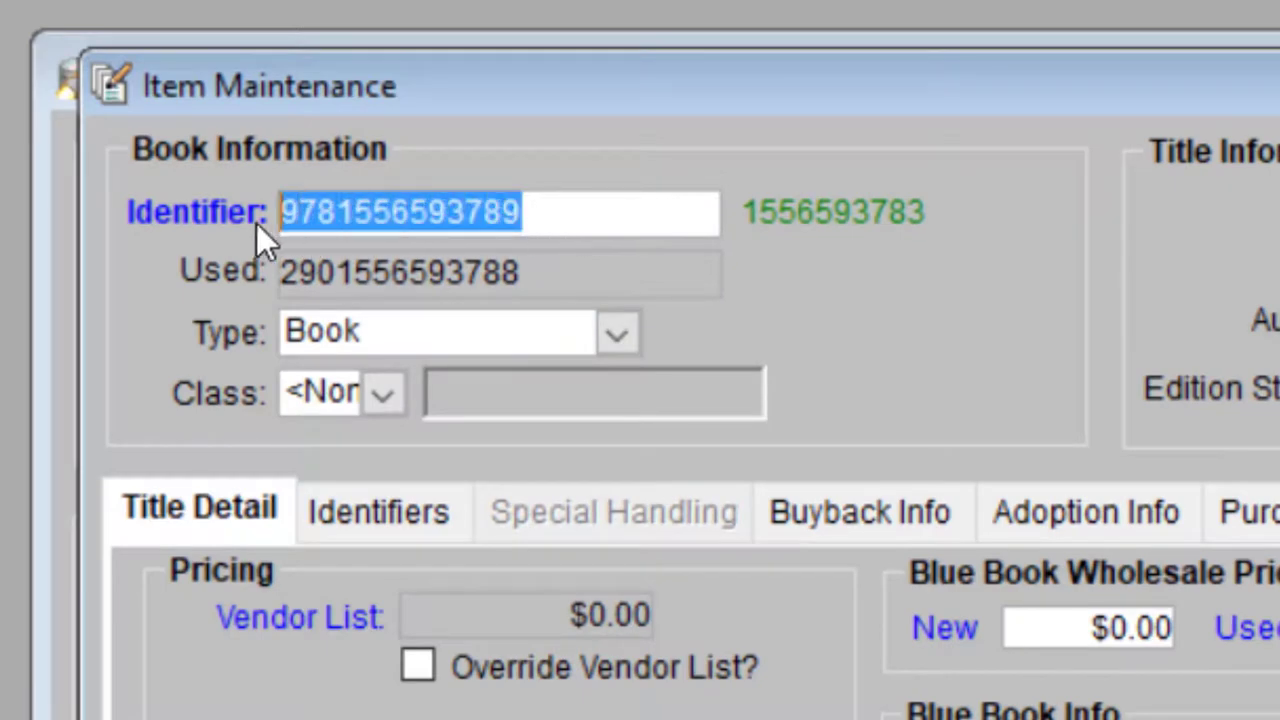
right_click(355, 223)
click(437, 386)
- Add an N in front of the item's identifier and decline to remember the old ISBN as an alternate
click(282, 217)
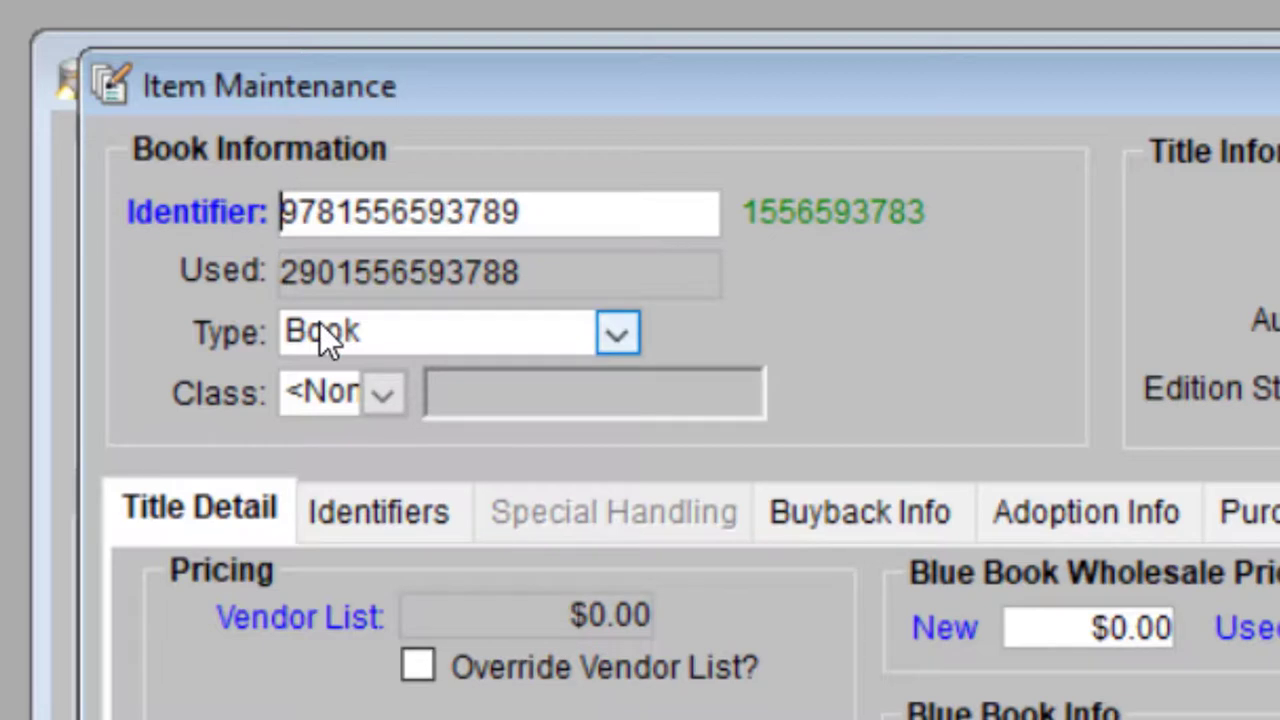
text(N)
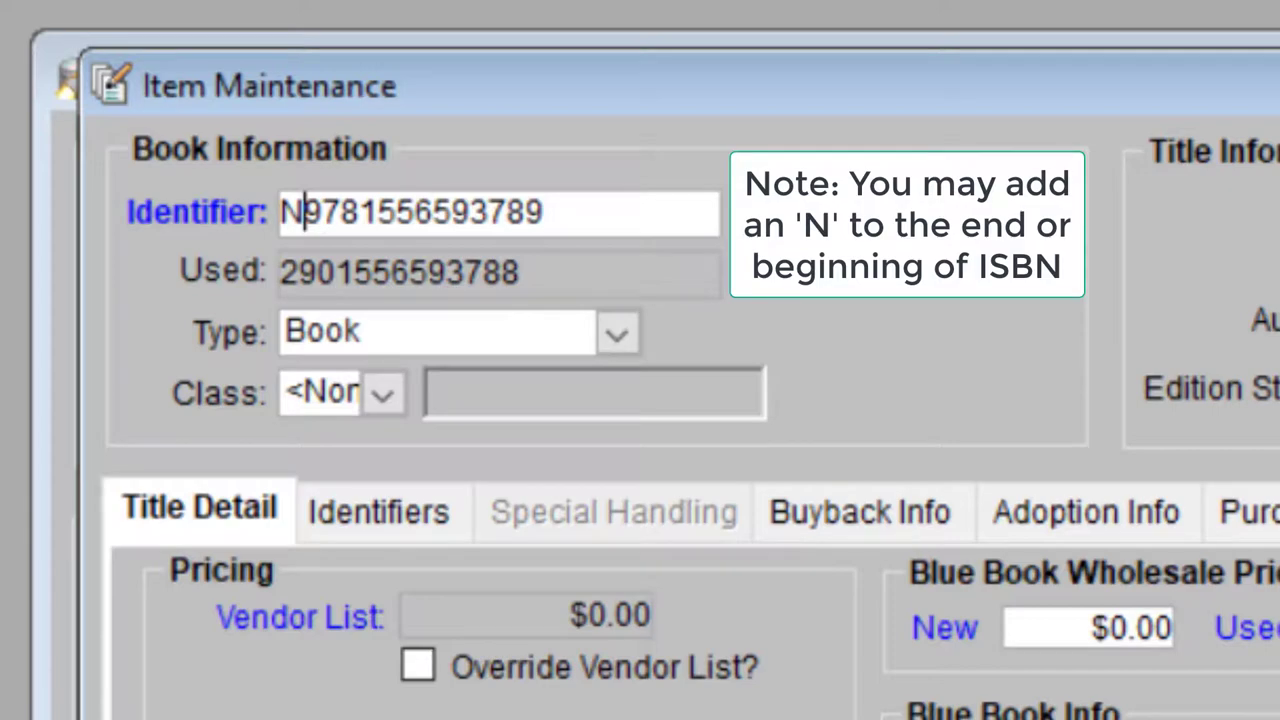
key(Tab)
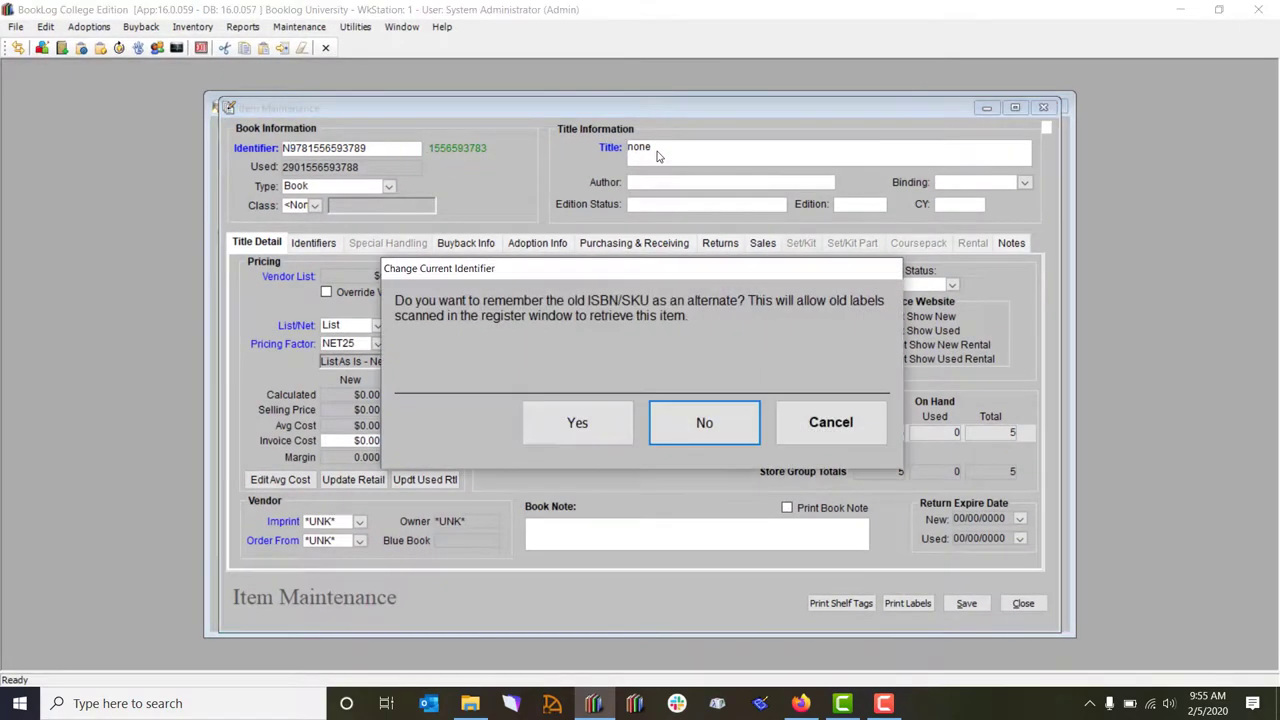
click(704, 425)
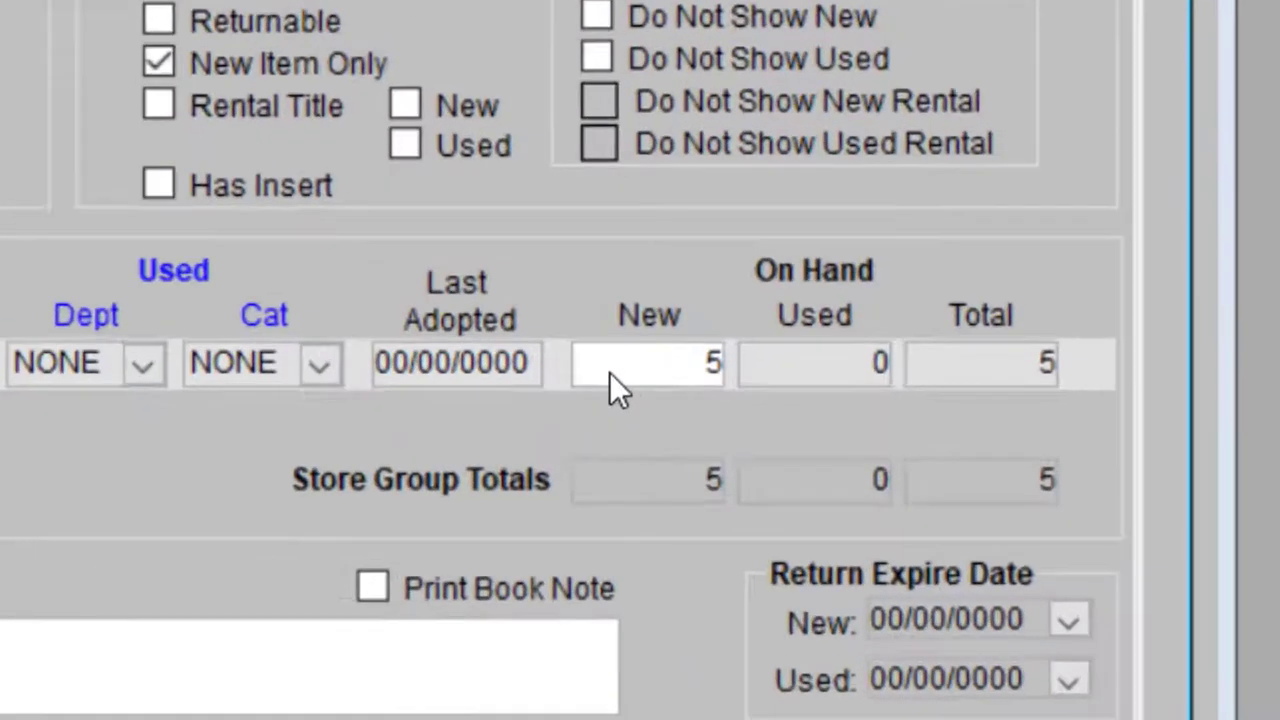
- Set the item's New on-hand quantity to 0
click(630, 366)
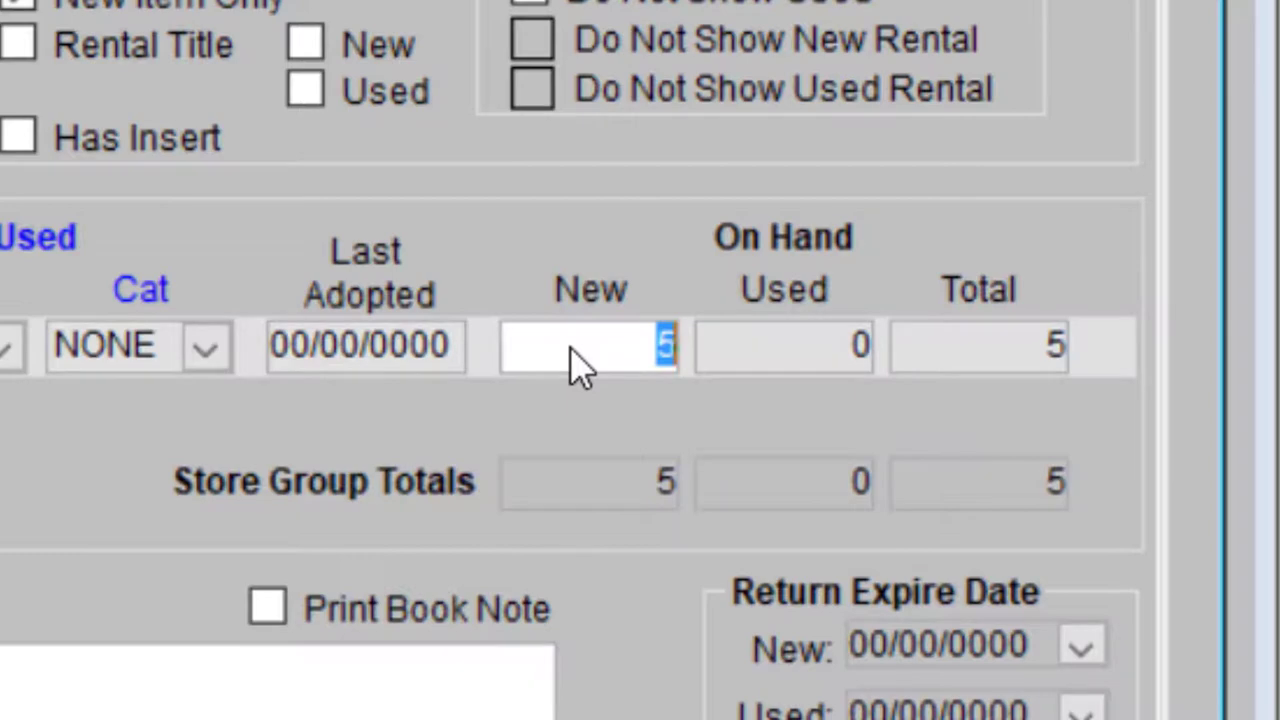
text(0)
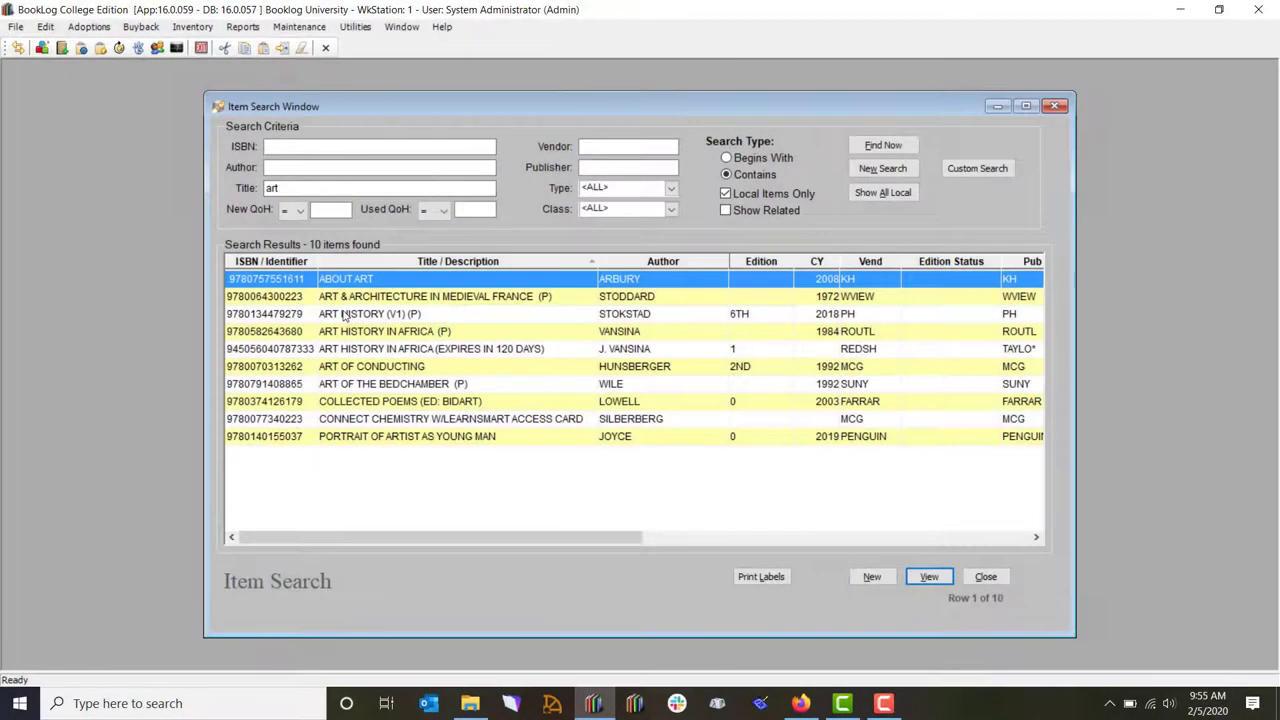
- Open the ART HISTORY (V1) (P) item from the search results and replace its identifier with the copied one
click(348, 318)
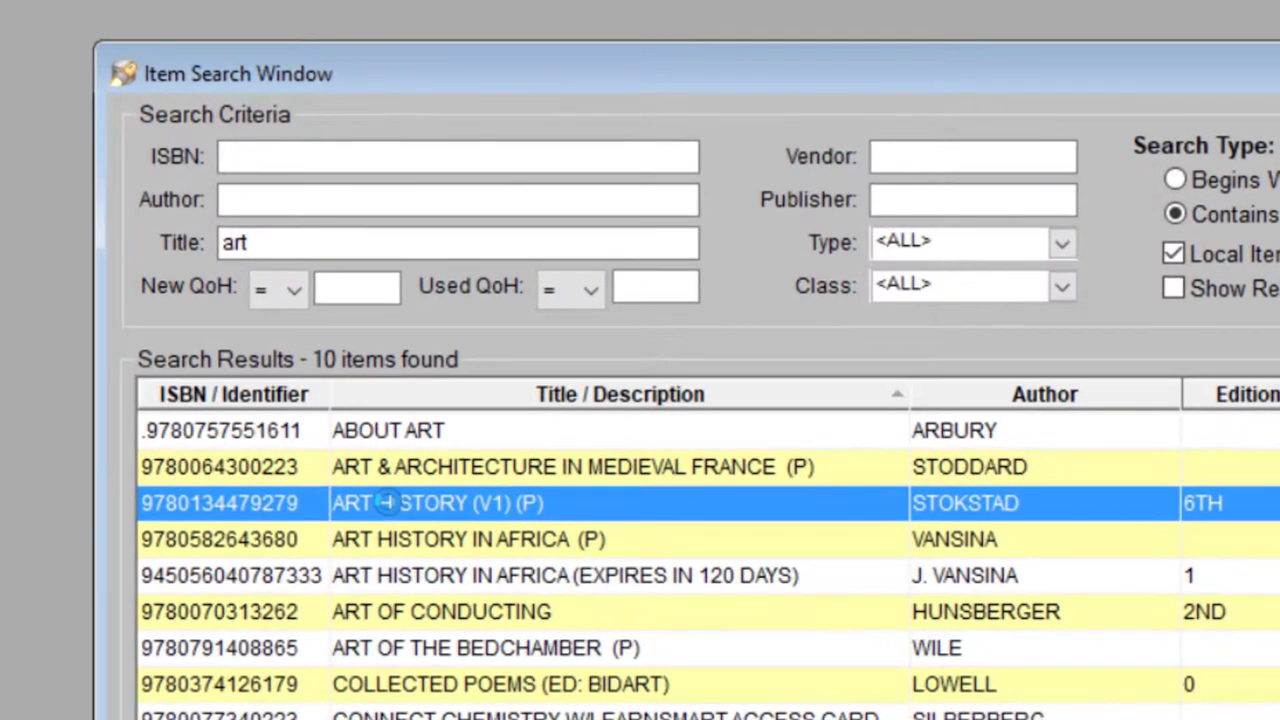
double_click(386, 503)
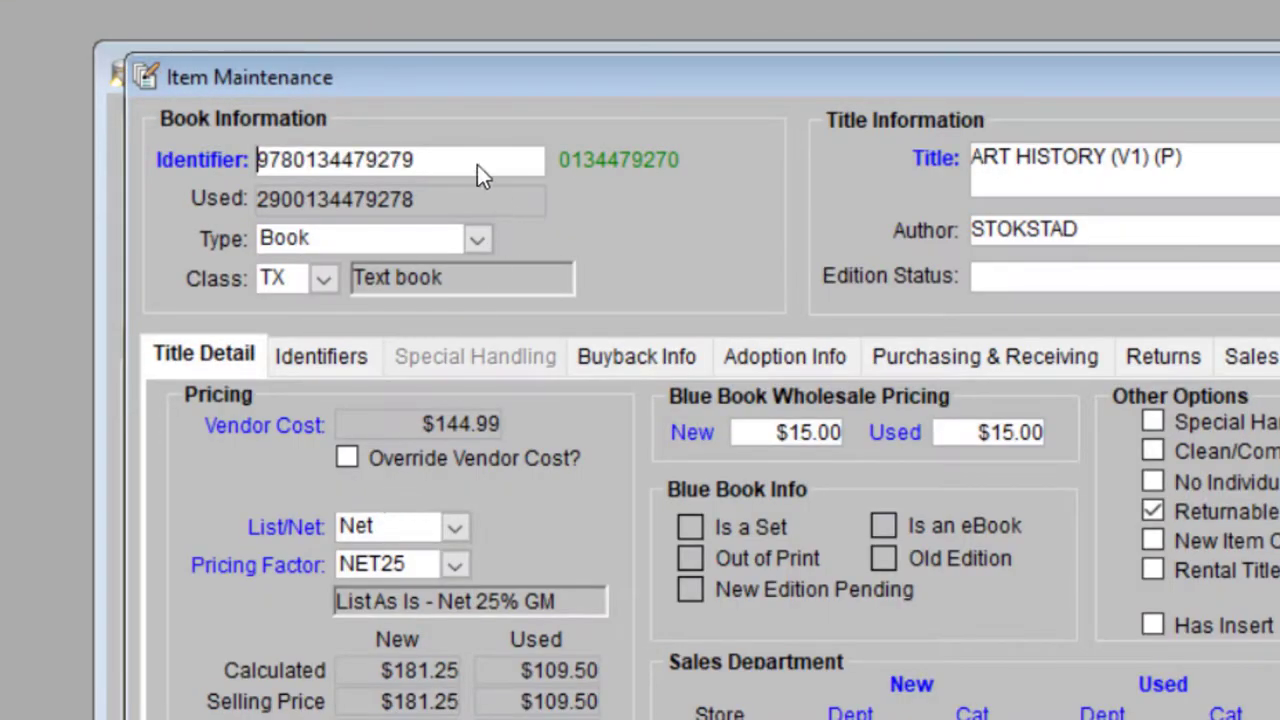
drag(476, 165, 245, 159)
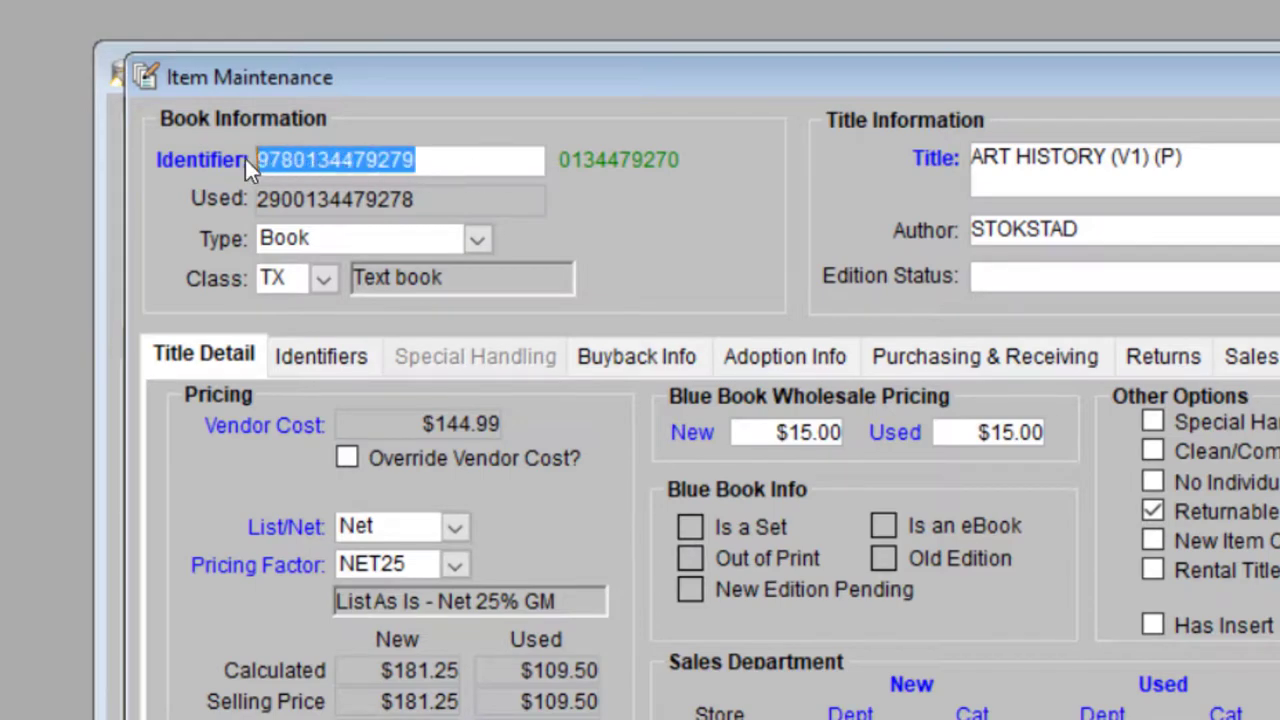
right_click(355, 161)
click(427, 310)
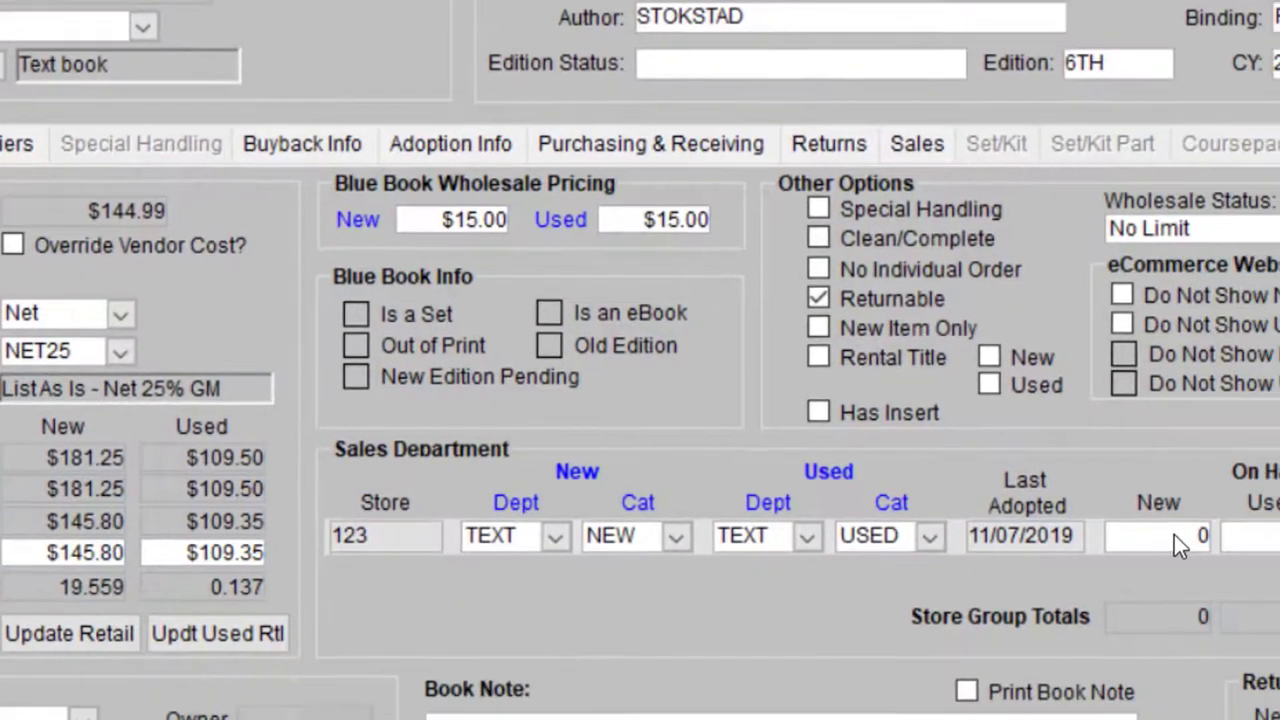
- Remember the old ISBN as an alternate for ART HISTORY (V1) (P) and set its New on-hand quantity to 5
click(1165, 528)
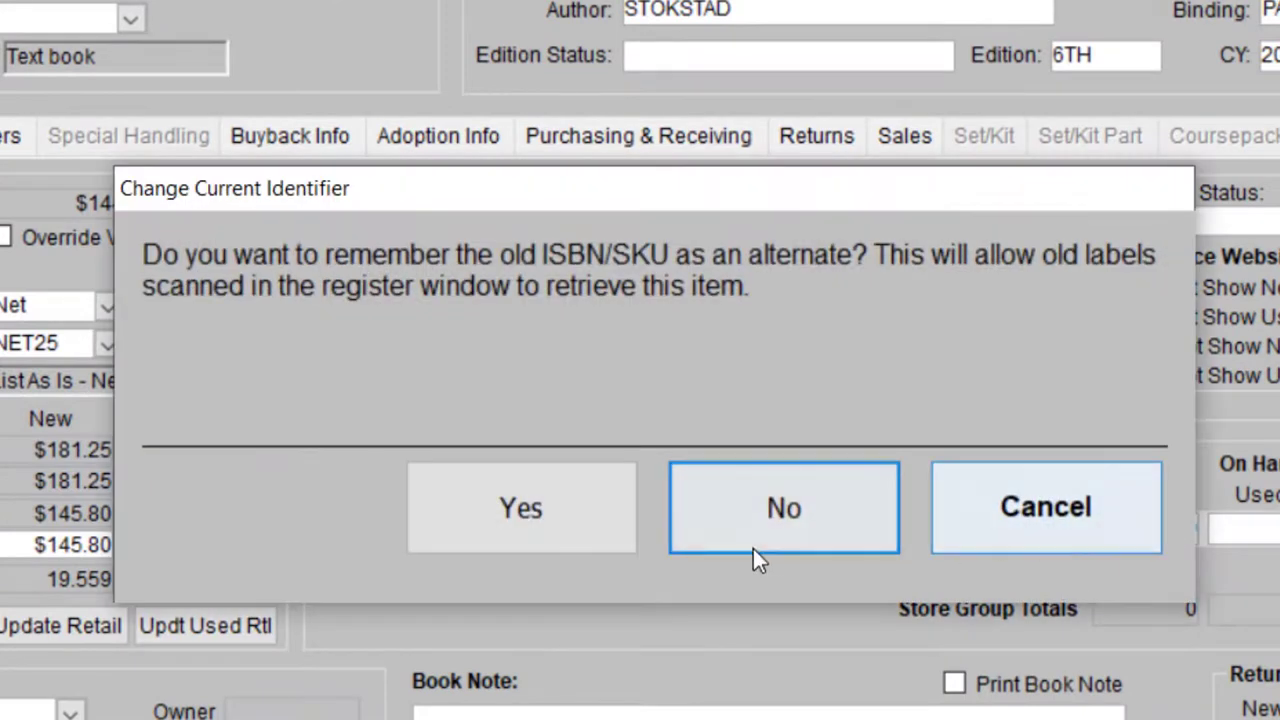
click(565, 512)
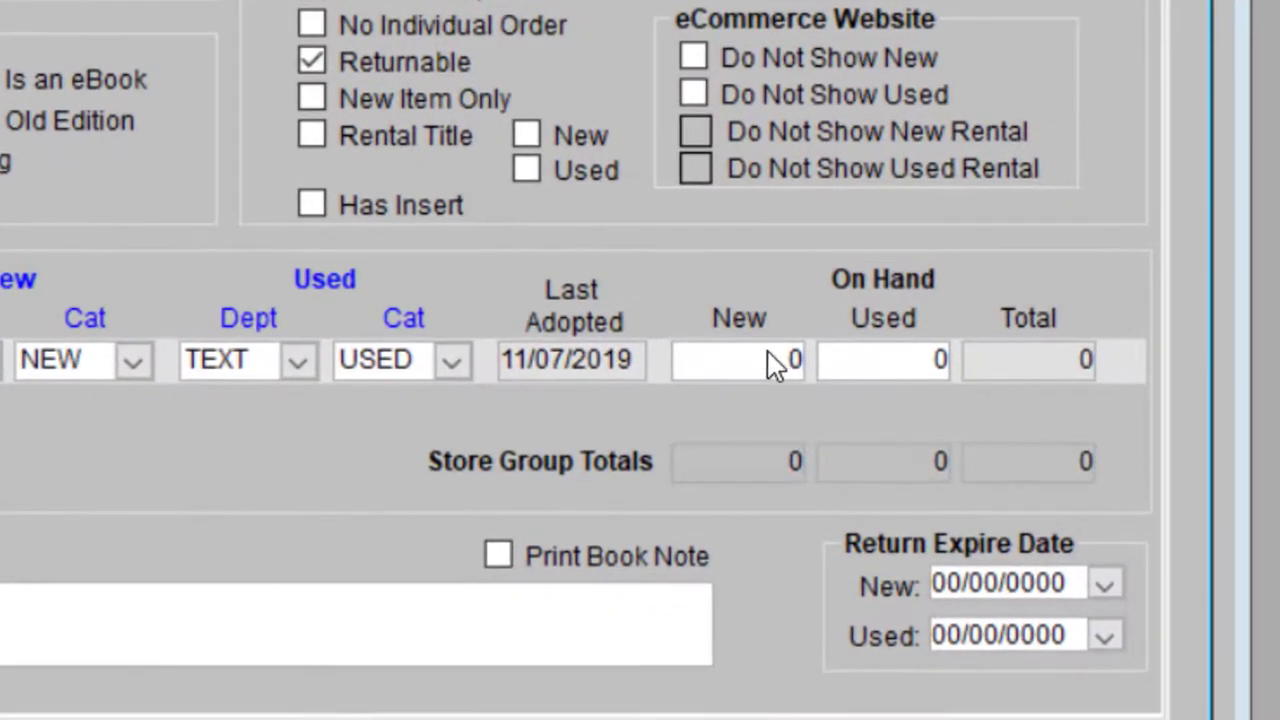
click(775, 362)
text(5)
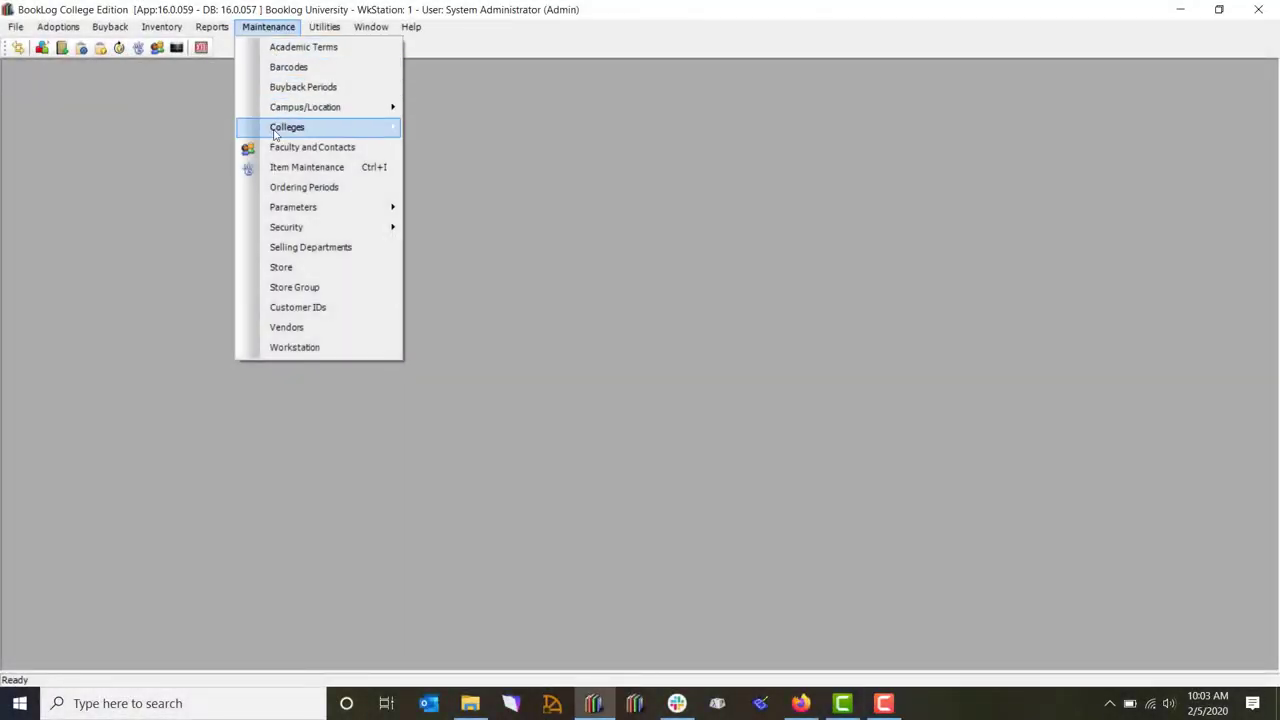
click(277, 168)
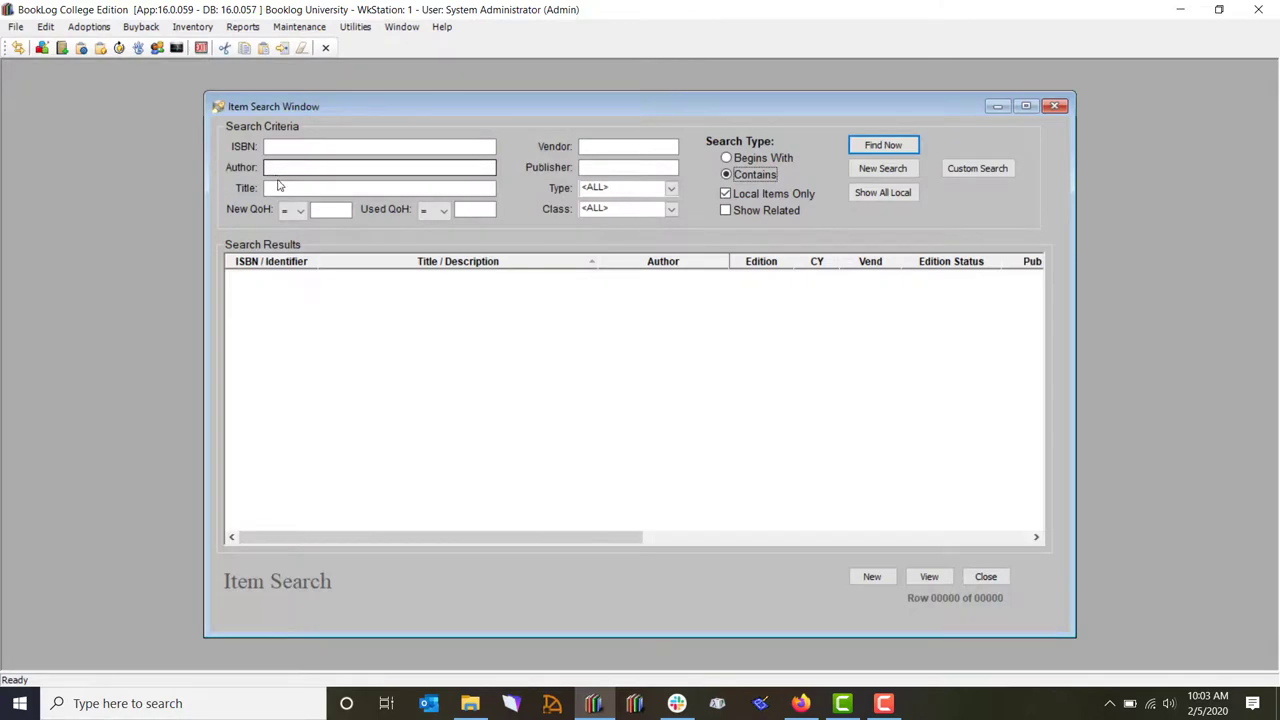
key(Return)
click(330, 471)
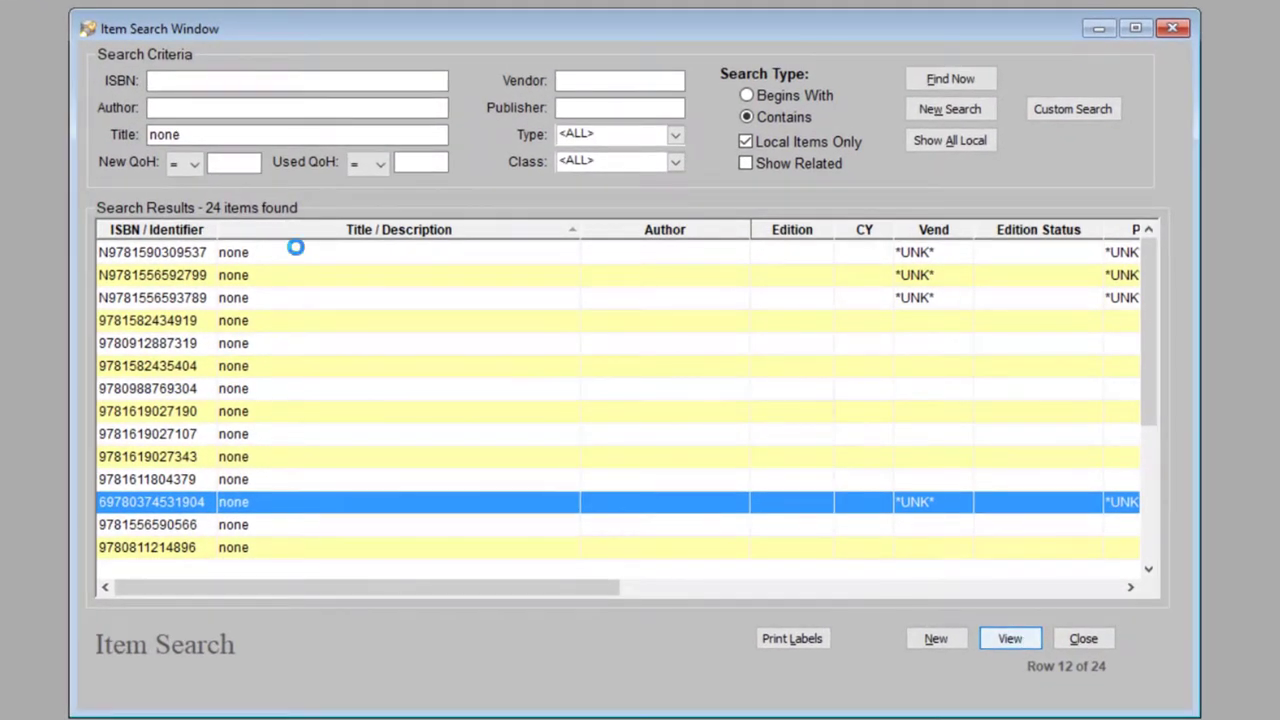
key(Return)
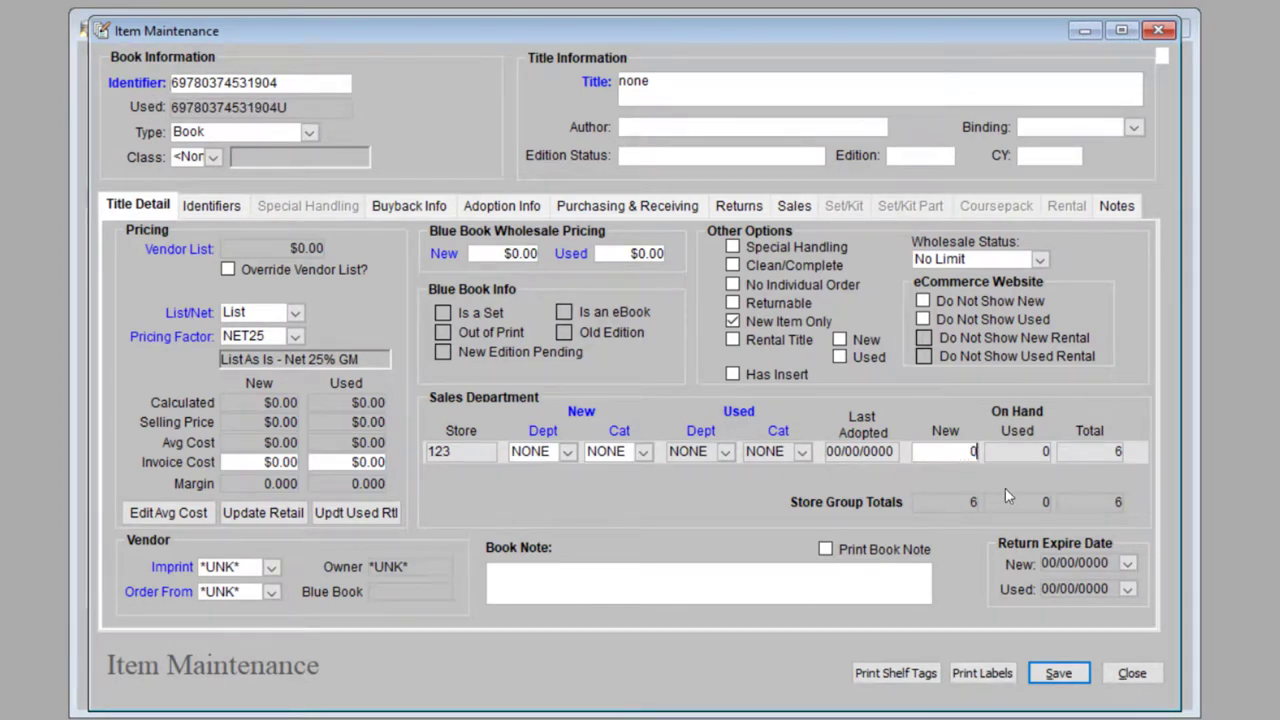
- Set the untitled item's New on-hand quantity to 0 with the PIA (Physical Inventory Adjustment) reason and save the item
key(Tab)
click(681, 222)
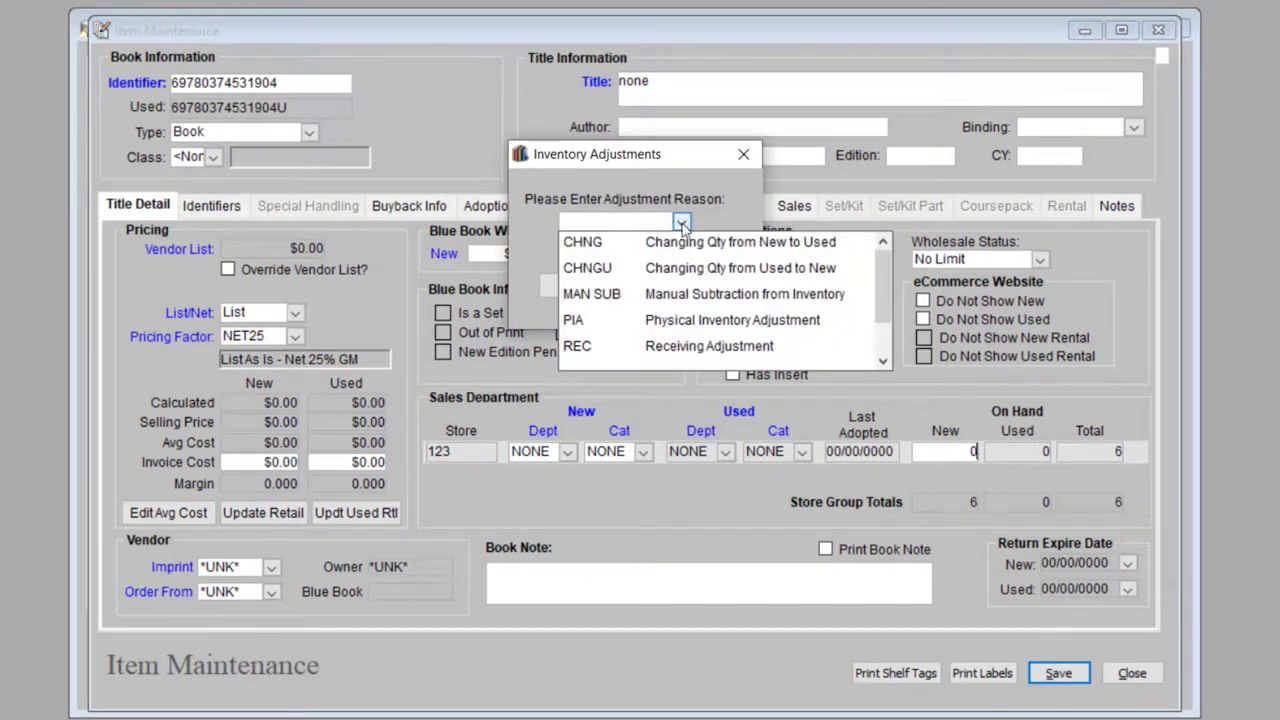
click(657, 318)
click(592, 283)
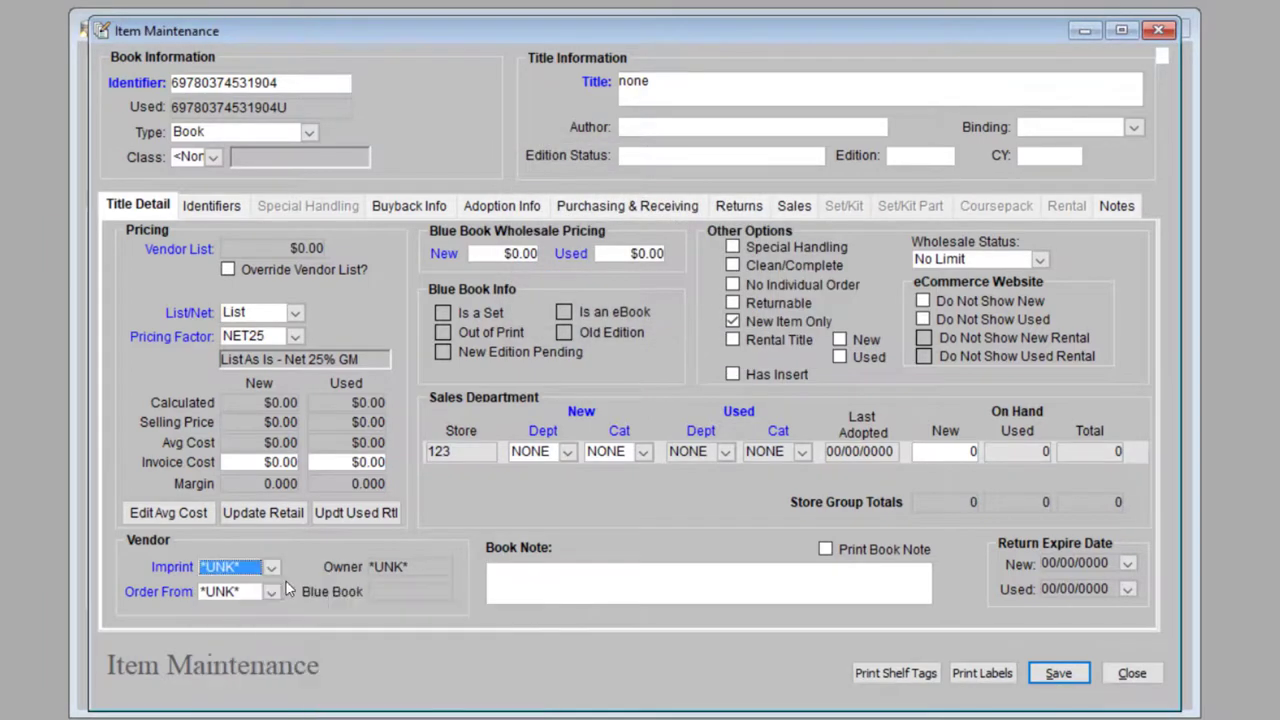
click(1058, 673)
click(663, 430)
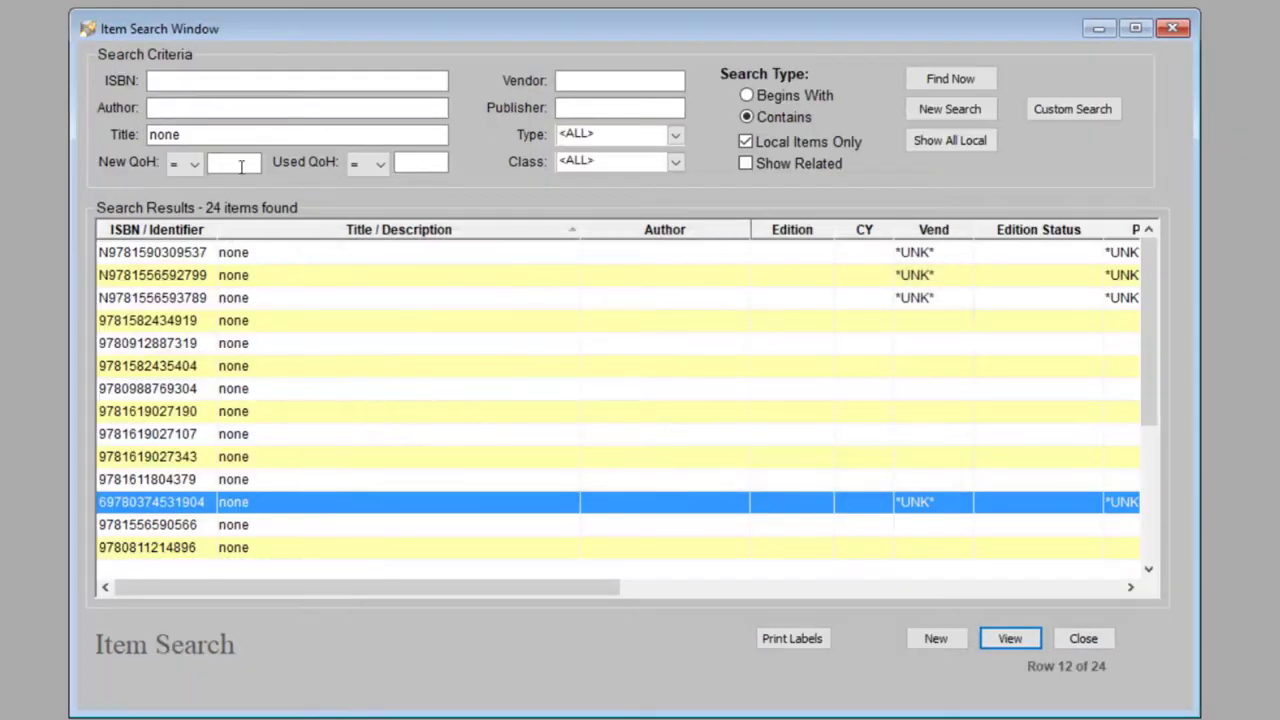
- Search for titles containing "classical ch" and open CLASSICAL CHINESE POETRY (P)
text(classical ch)
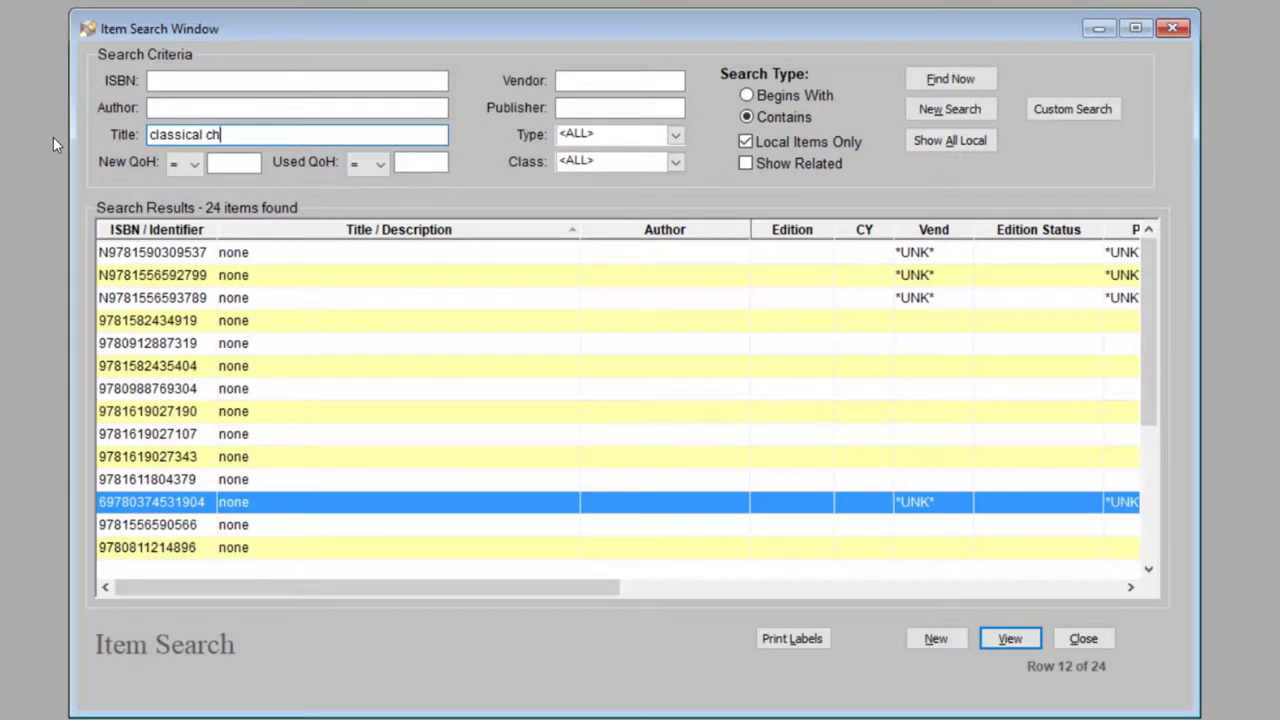
key(Return)
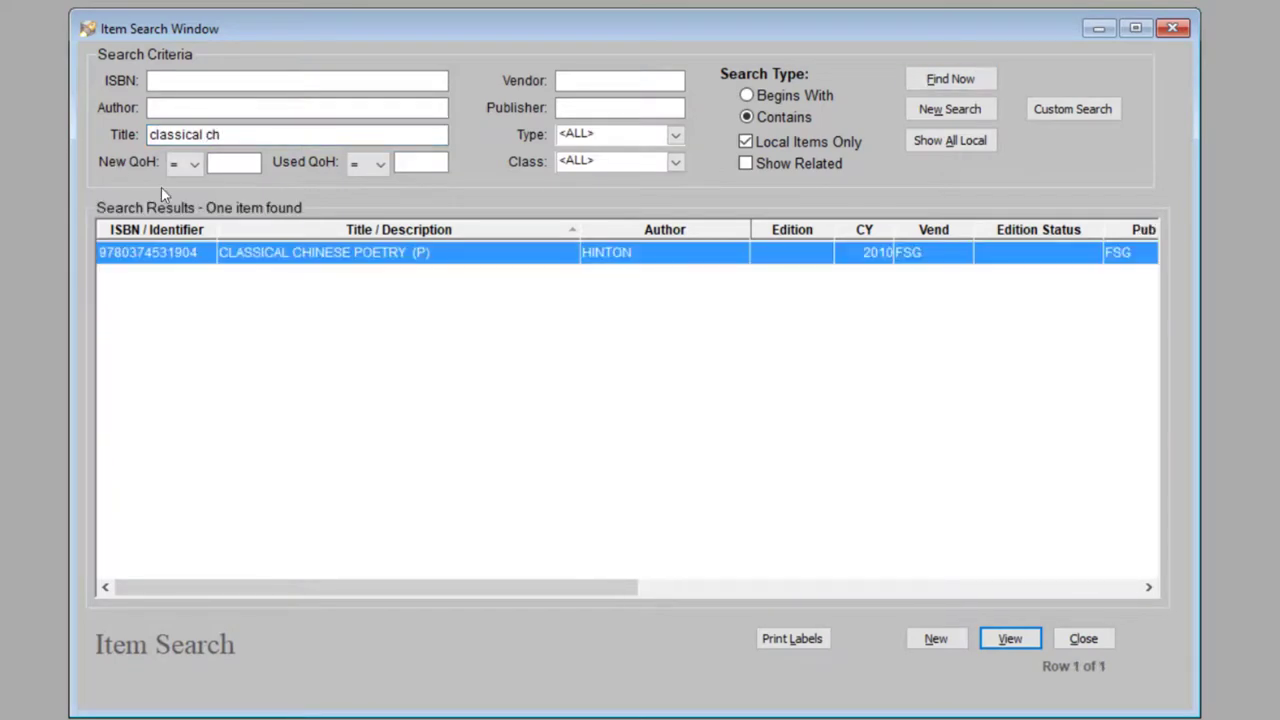
double_click(262, 250)
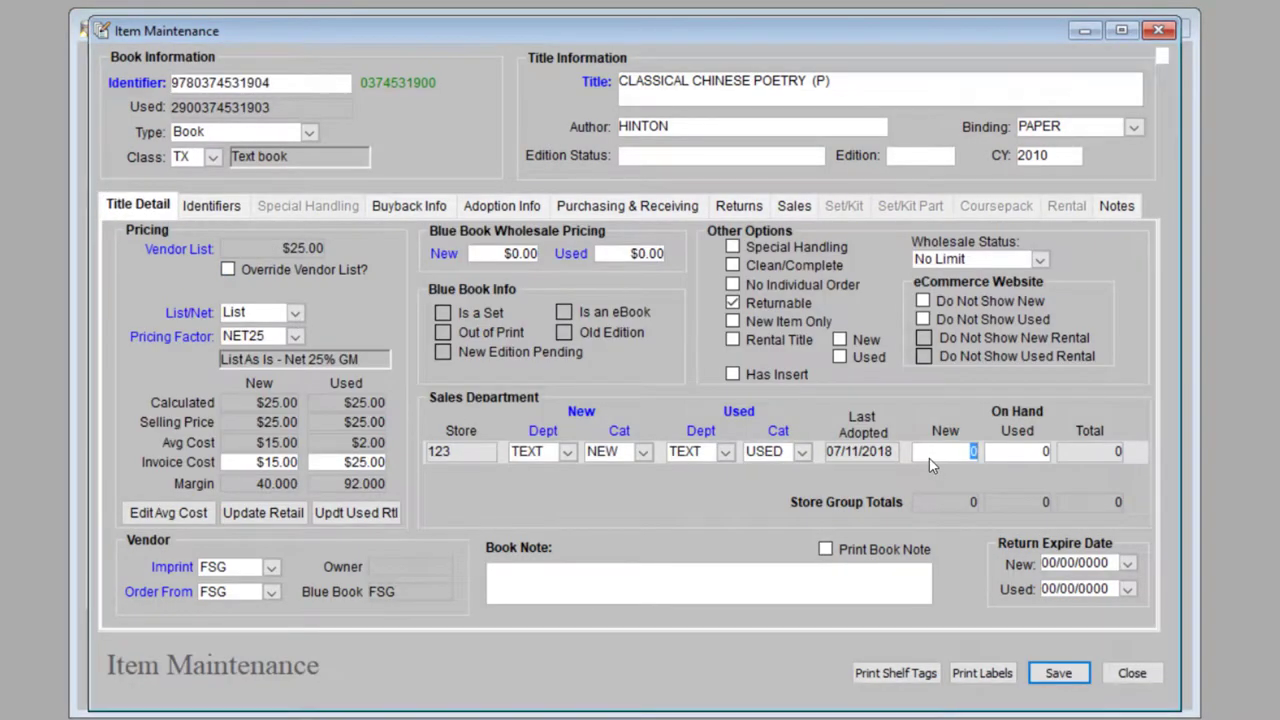
- Set the New on-hand quantity of CLASSICAL CHINESE POETRY (P) to 6 and save the inventory adjustment
text(6)
click(1052, 673)
click(660, 222)
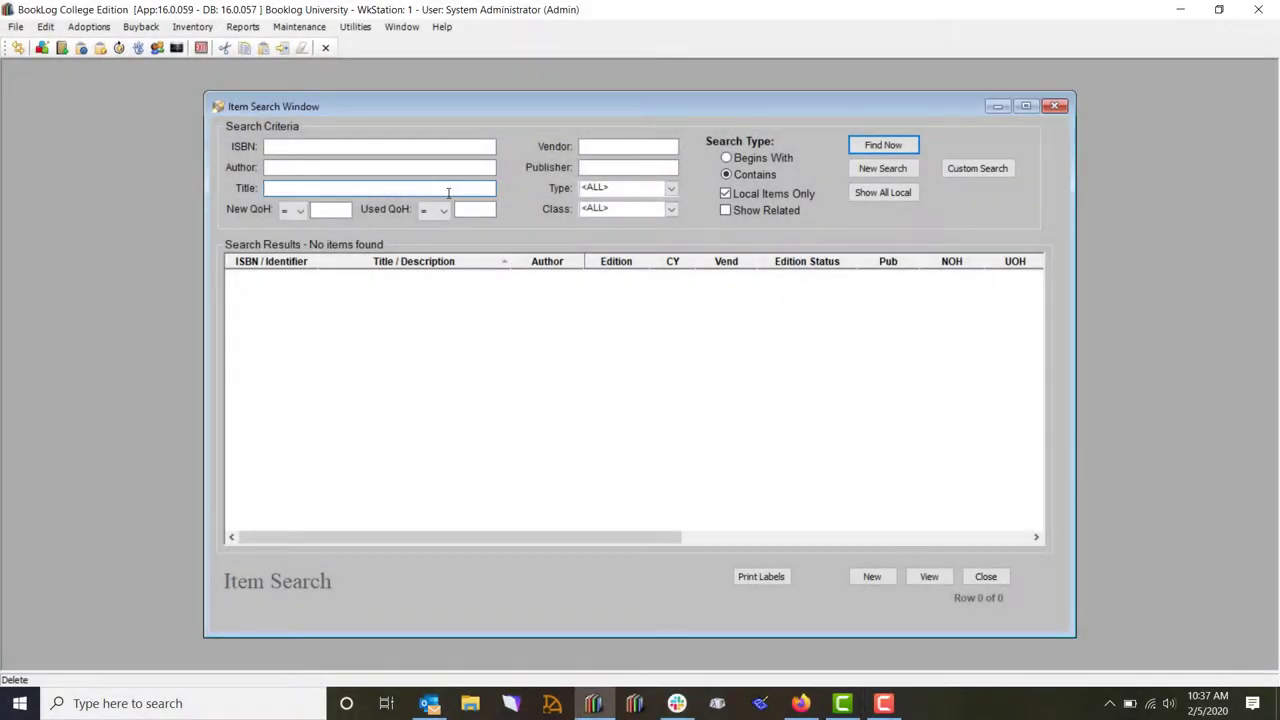
text(none)
key(Return)
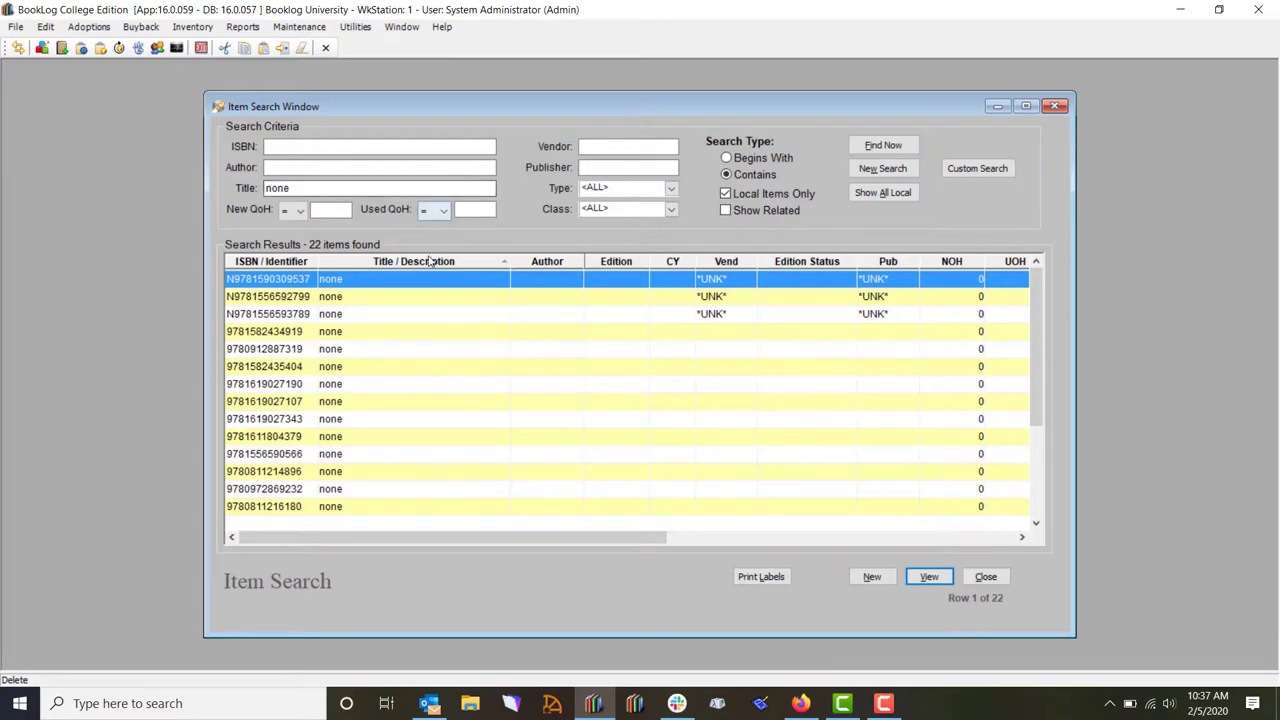
click(405, 318)
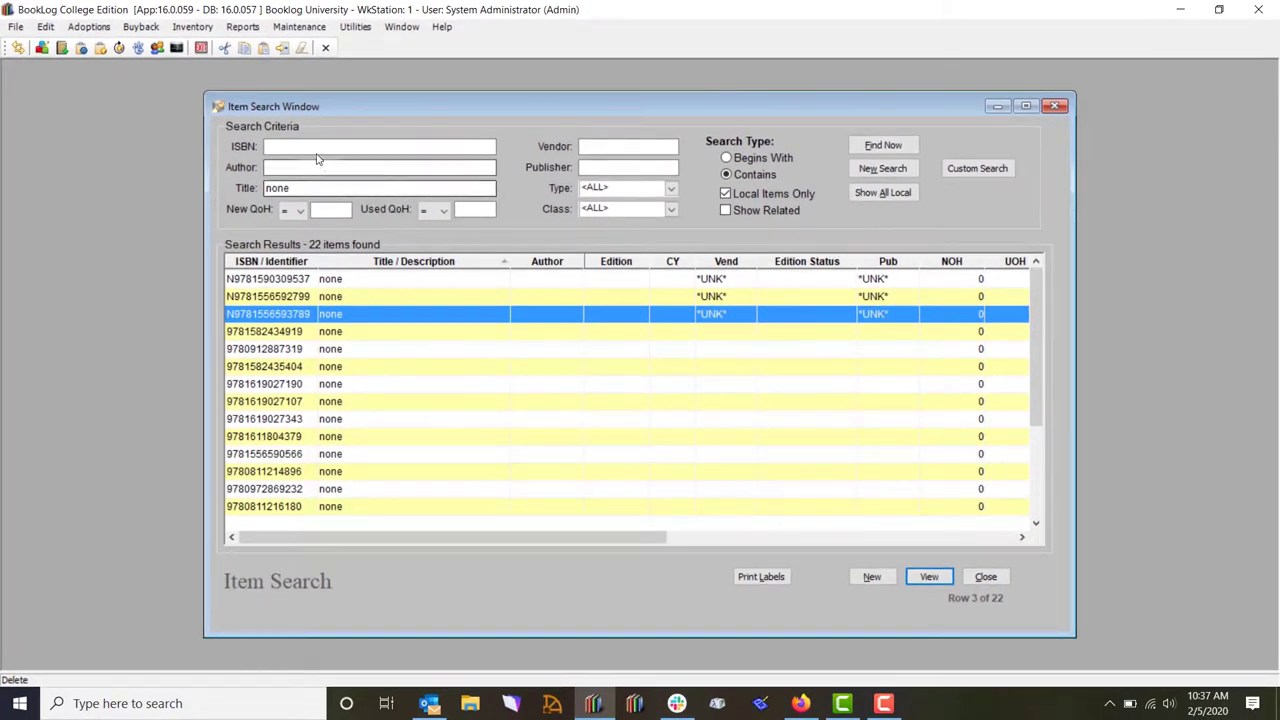
click(303, 47)
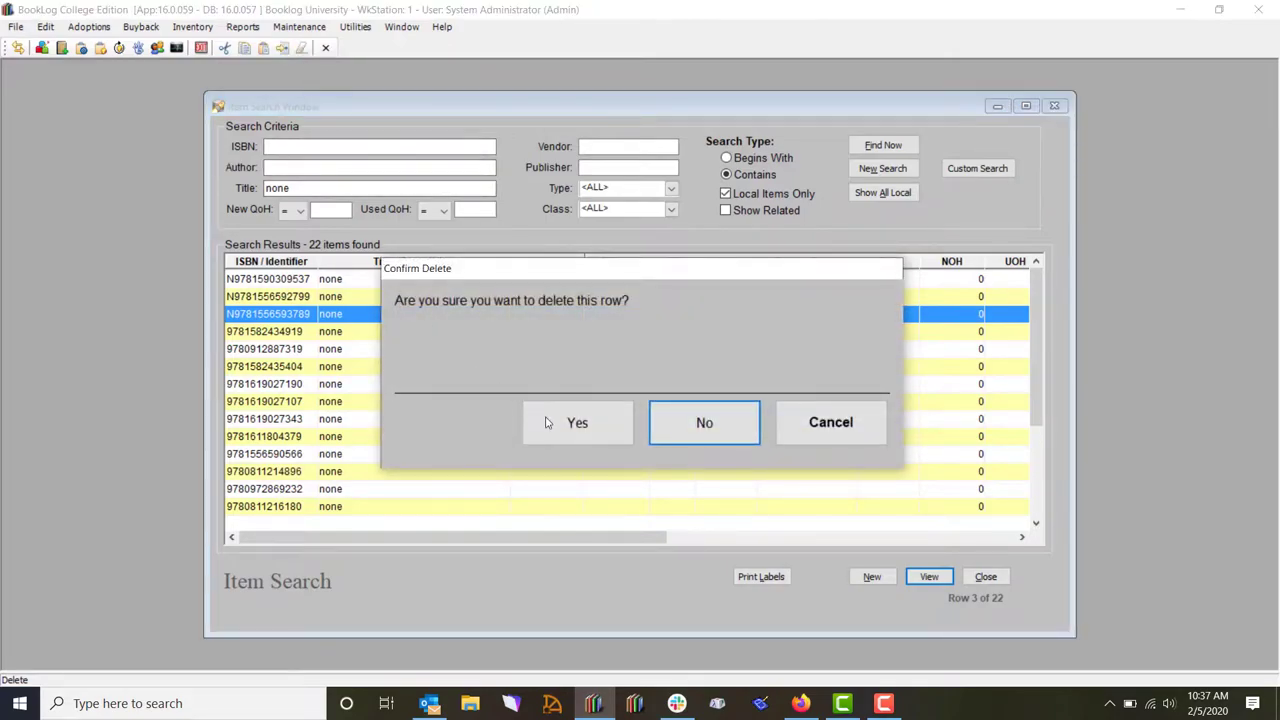